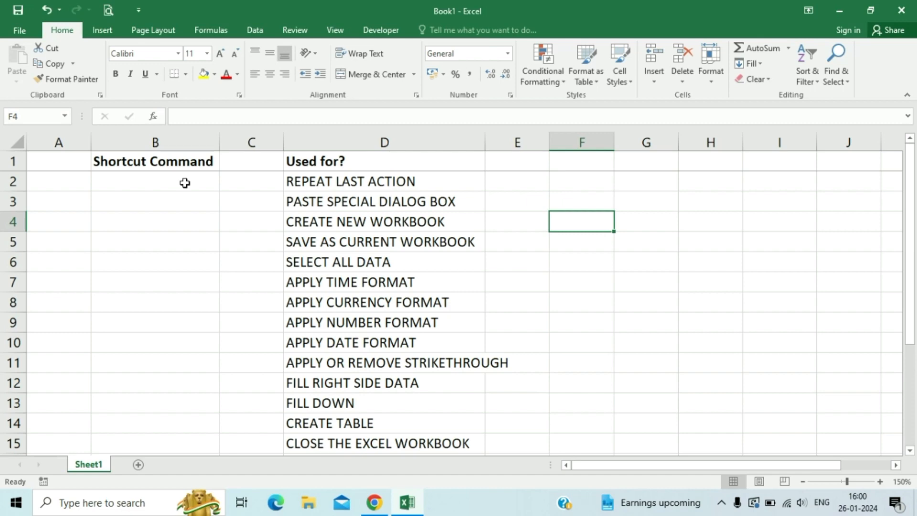
- Autofit column D so that its longest description fits the column width
{"action": "double_click", "coordinate": [484, 143]}
{"action": "left_click", "coordinate": [430, 182]}
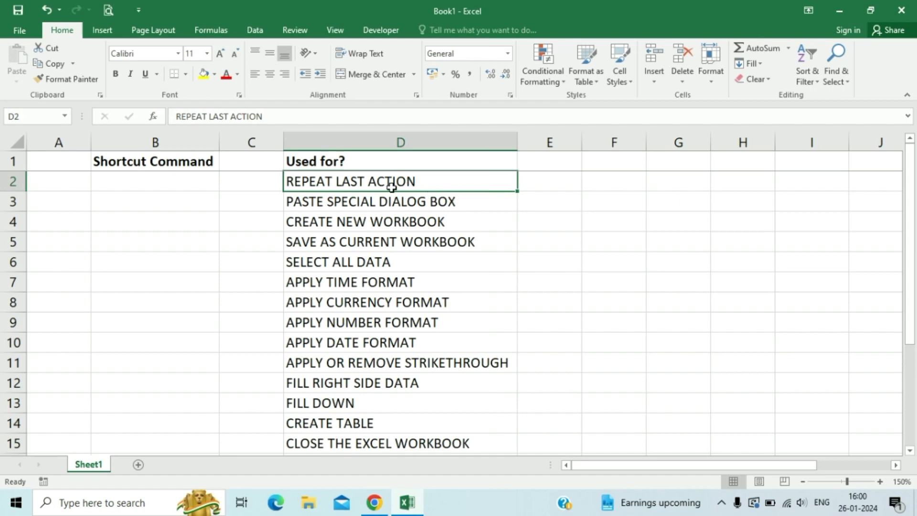
- Fill cells F3, F4 and G3 with yellow one at a time
{"action": "key", "text": "Right"}
{"action": "key", "text": "Right"}
{"action": "key", "text": "Right"}
{"action": "key", "text": "Down"}
{"action": "key", "text": "Left"}
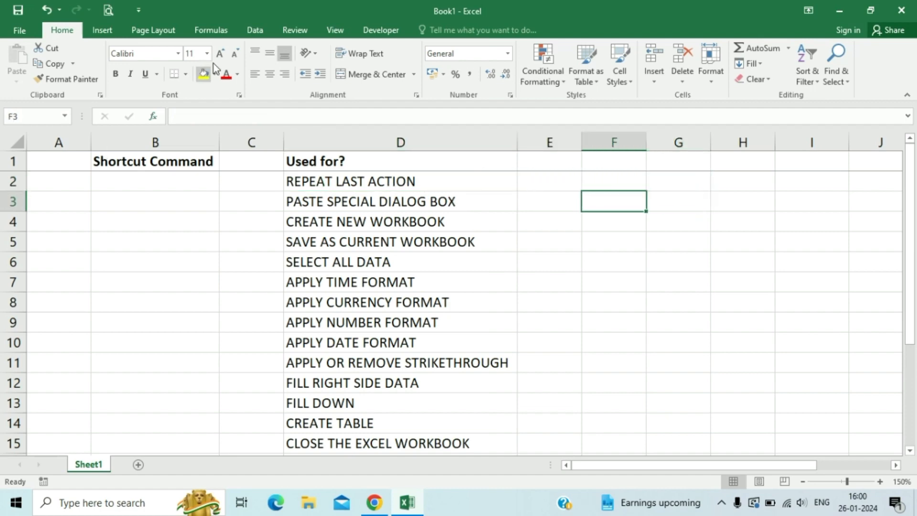
{"action": "left_click", "coordinate": [203, 75]}
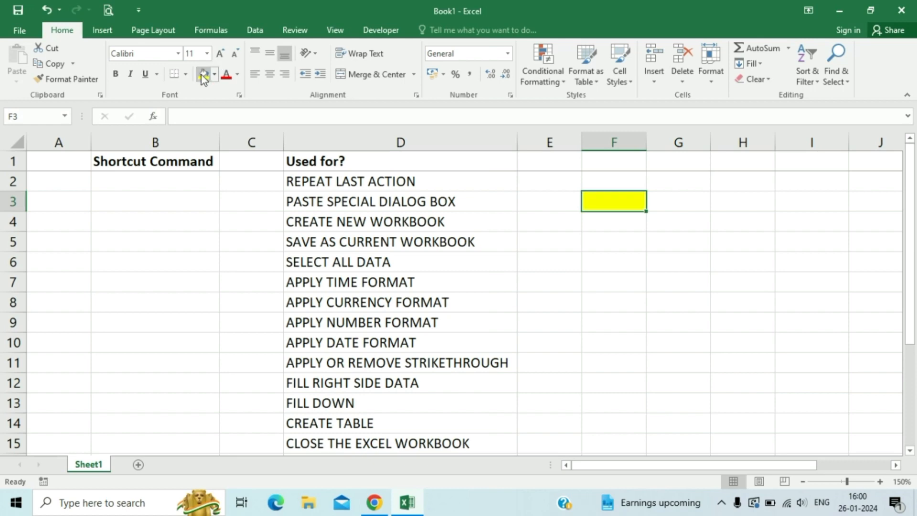
{"action": "left_click", "coordinate": [610, 222]}
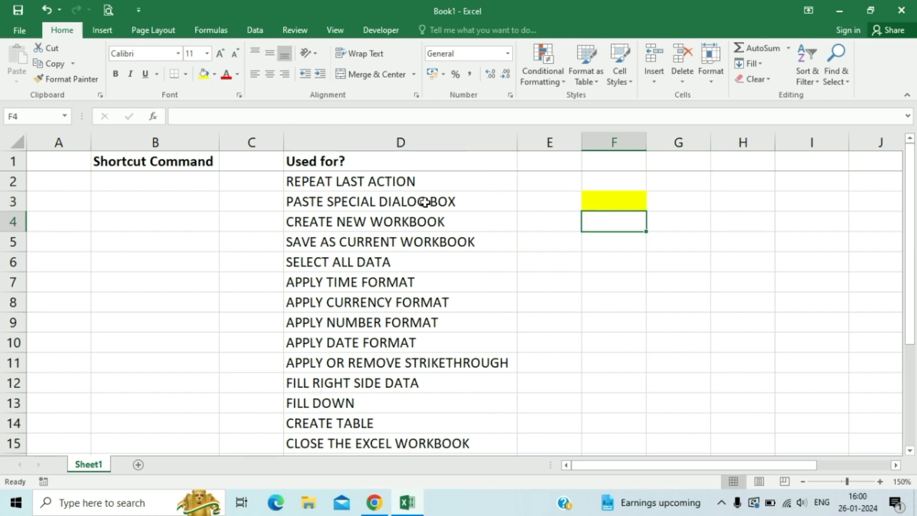
{"action": "left_click", "coordinate": [202, 76]}
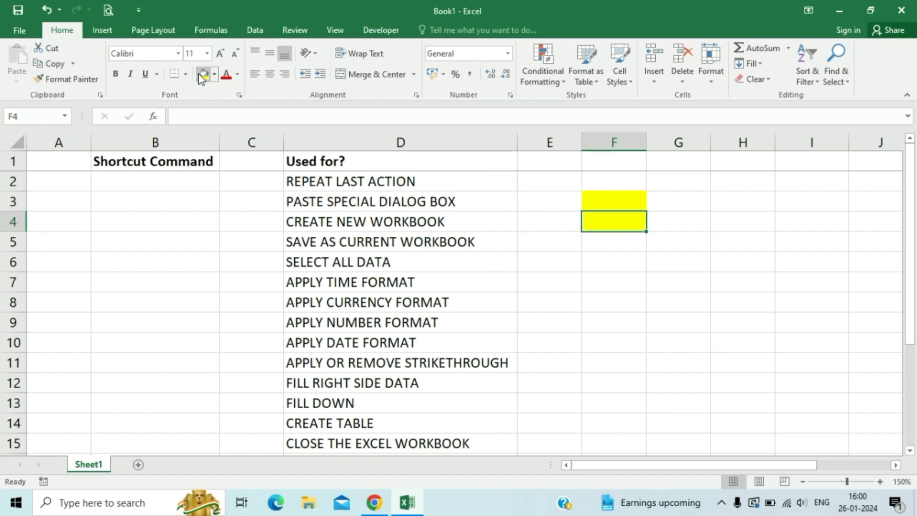
{"action": "left_click", "coordinate": [670, 208]}
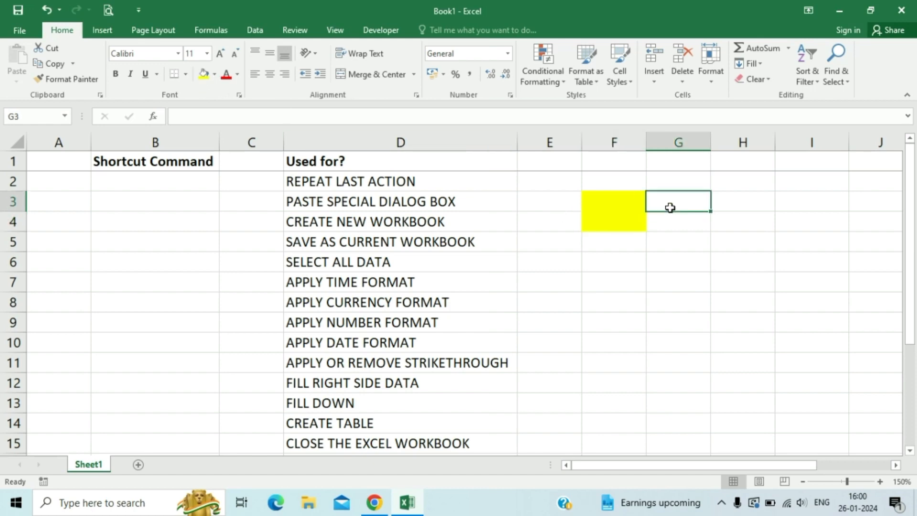
{"action": "left_click", "coordinate": [203, 75]}
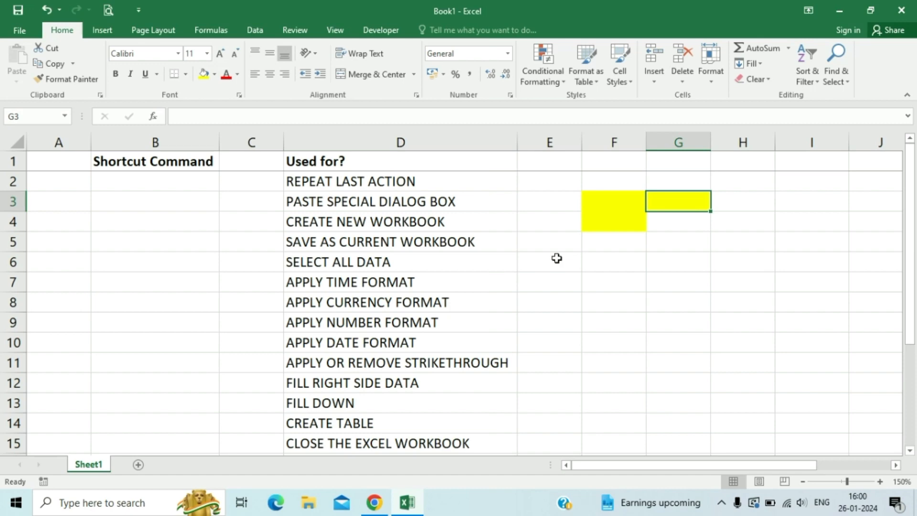
- Repeat the last yellow fill on each of the cells F5 to F8, and enter 4 in F6
{"action": "left_click", "coordinate": [612, 220]}
{"action": "key", "text": "Down"}
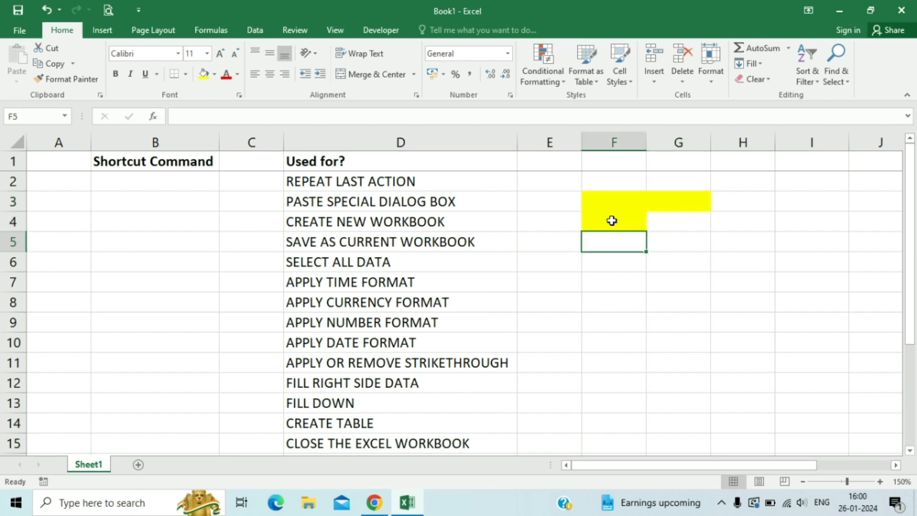
{"action": "key", "text": "F4"}
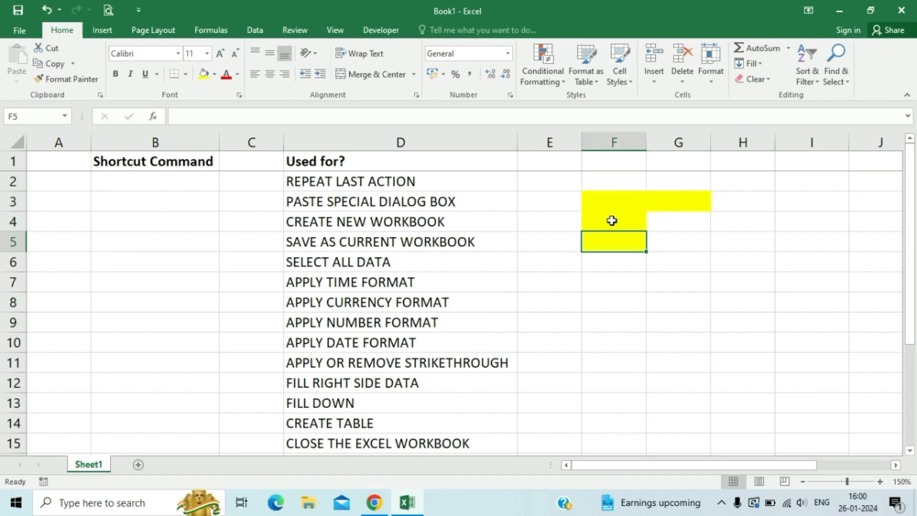
{"action": "key", "text": "Down"}
{"action": "key", "text": "F4"}
{"action": "type", "text": "4"}
{"action": "key", "text": "Return"}
{"action": "key", "text": "F4"}
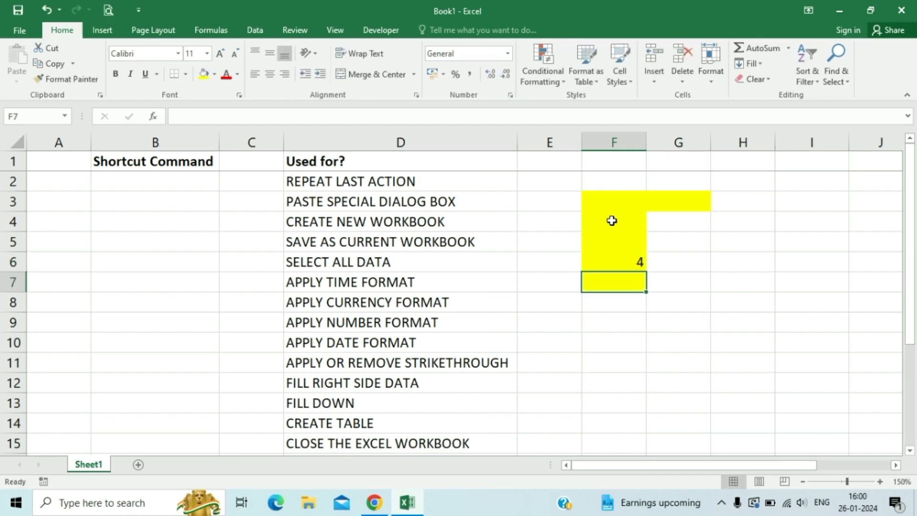
{"action": "key", "text": "Down"}
{"action": "key", "text": "F4"}
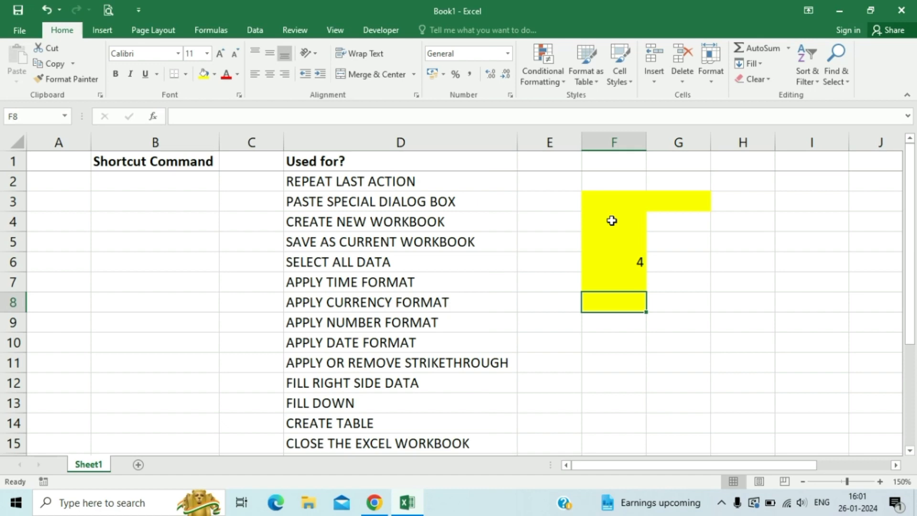
- Enter FN+F4 in B2 as the shortcut for repeating the last action
{"action": "left_click", "coordinate": [179, 179]}
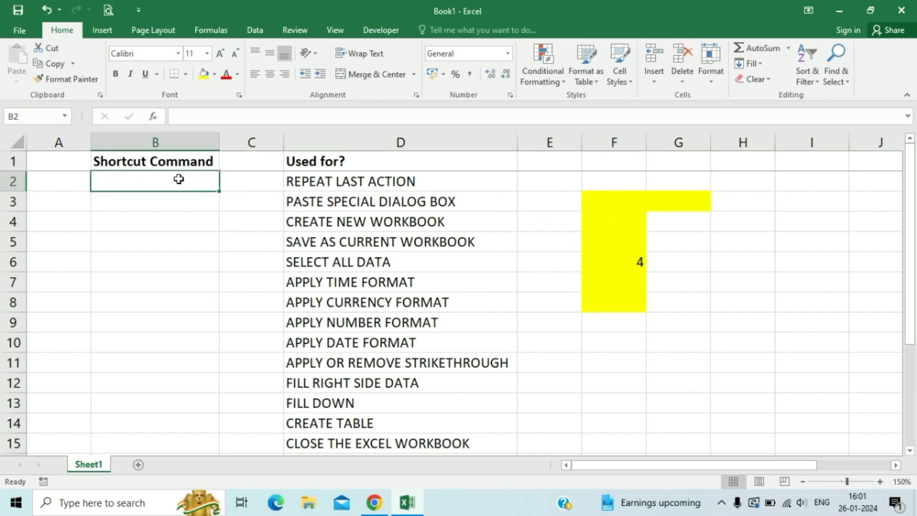
{"action": "type", "text": "FN"}
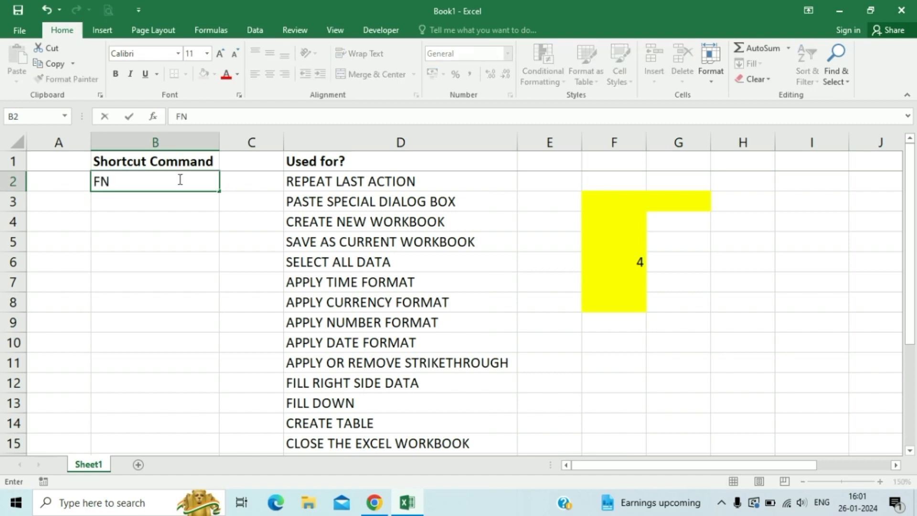
{"action": "type", "text": "+F4"}
{"action": "key", "text": "Return"}
- Clear the contents and yellow fill from the practice range F2:G8
{"action": "key", "text": "Right"}
{"action": "key", "text": "Right"}
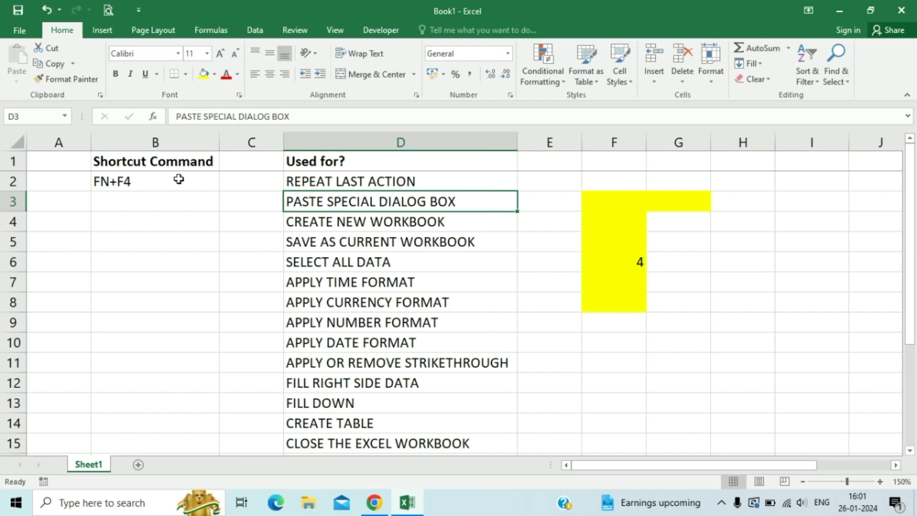
{"action": "key", "text": "Right"}
{"action": "key", "text": "Right"}
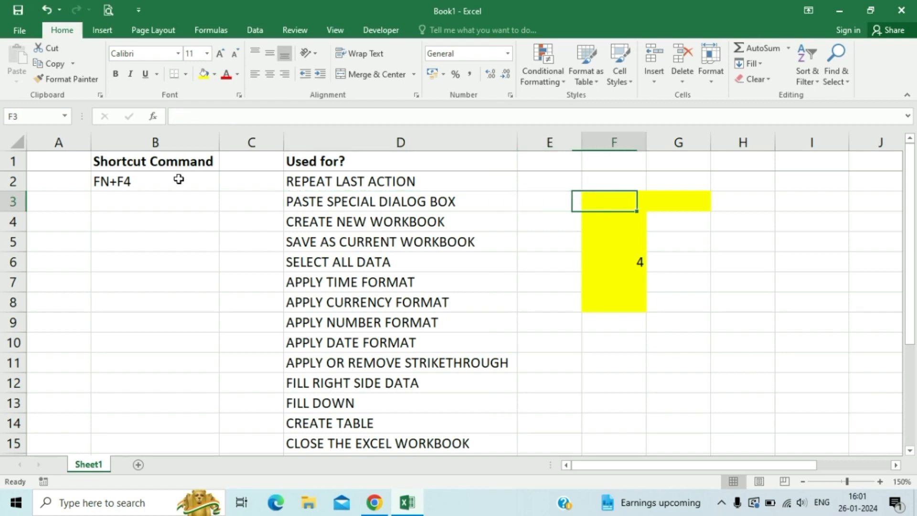
{"action": "key", "text": "Up"}
{"action": "key", "text": "shift+Down"}
{"action": "key", "text": "shift+Down"}
{"action": "key", "text": "shift+Down"}
{"action": "key", "text": "shift+Right"}
{"action": "key", "text": "shift+Down"}
{"action": "key", "text": "shift+Down"}
{"action": "key", "text": "shift+Down"}
{"action": "key", "text": "shift+Up"}
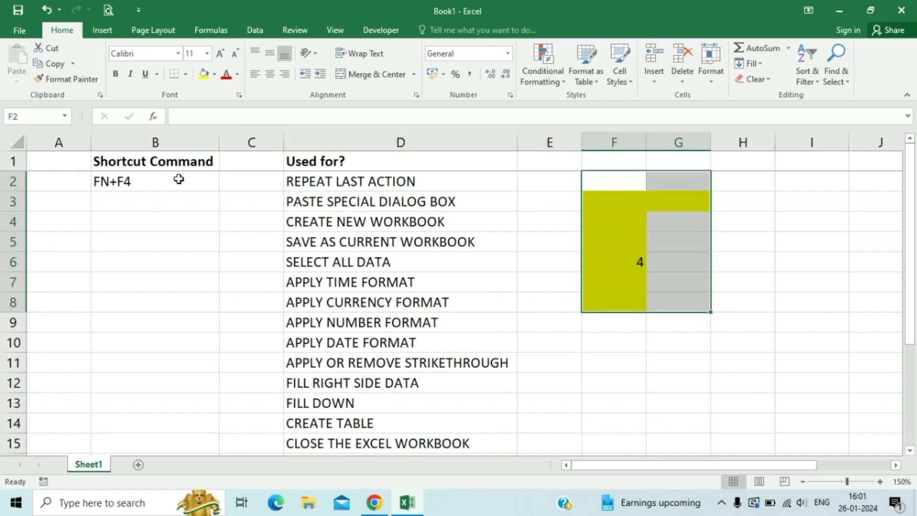
{"action": "key", "text": "shift+Up"}
{"action": "key", "text": "shift+Up"}
{"action": "key", "text": "shift+Up"}
{"action": "key", "text": "shift+Up"}
{"action": "key", "text": "shift+Up"}
{"action": "key", "text": "shift+Left"}
{"action": "key", "text": "shift+Down"}
{"action": "key", "text": "shift+Down"}
{"action": "key", "text": "shift+Down"}
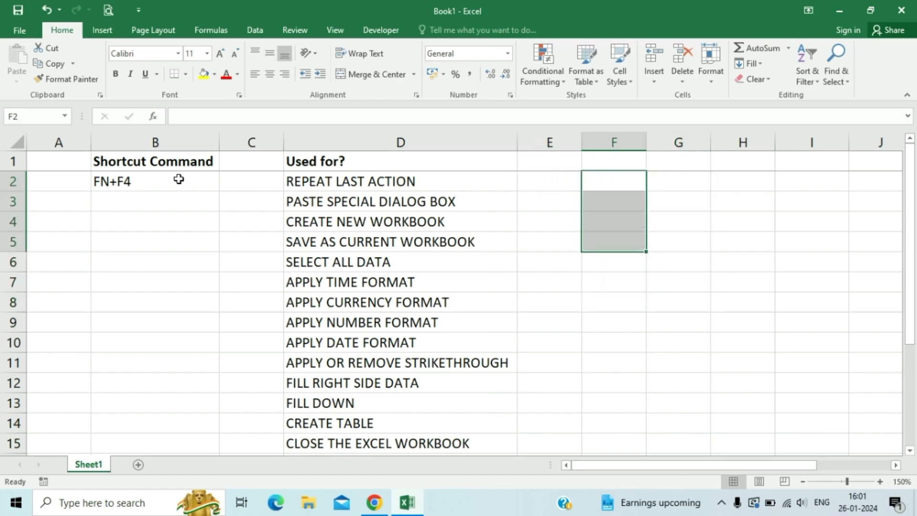
- Enter the sample numbers 2, 3 and 4 in cells F2 to F4
{"action": "key", "text": "Left"}
{"action": "key", "text": "Right"}
{"action": "type", "text": "2"}
{"action": "key", "text": "Return"}
{"action": "type", "text": "3"}
{"action": "key", "text": "Return"}
{"action": "type", "text": "4"}
{"action": "key", "text": "Return"}
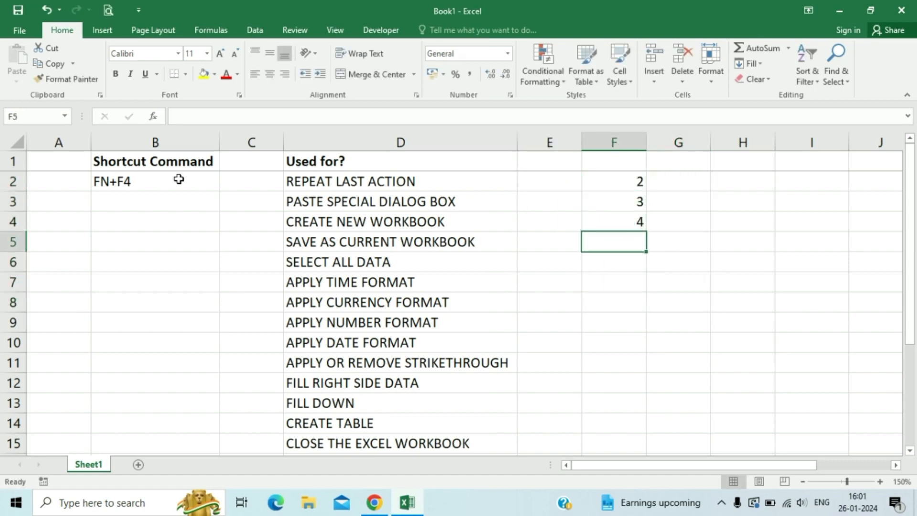
- Insert an AutoSum in F6 that totals the range F2:F5
{"action": "key", "text": "Return"}
{"action": "key", "text": "alt+equal"}
{"action": "key", "text": "Return"}
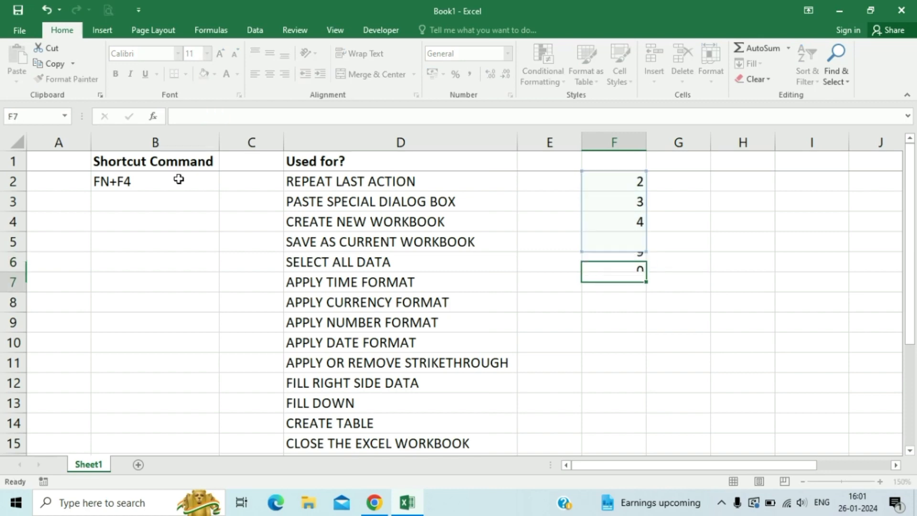
- Examine the values in F2:F5 that feed the total in F6
{"action": "key", "text": "Up"}
{"action": "key", "text": "Up"}
{"action": "key", "text": "Up"}
{"action": "key", "text": "Up"}
{"action": "key", "text": "Up"}
{"action": "key", "text": "Up"}
{"action": "key", "text": "Down"}
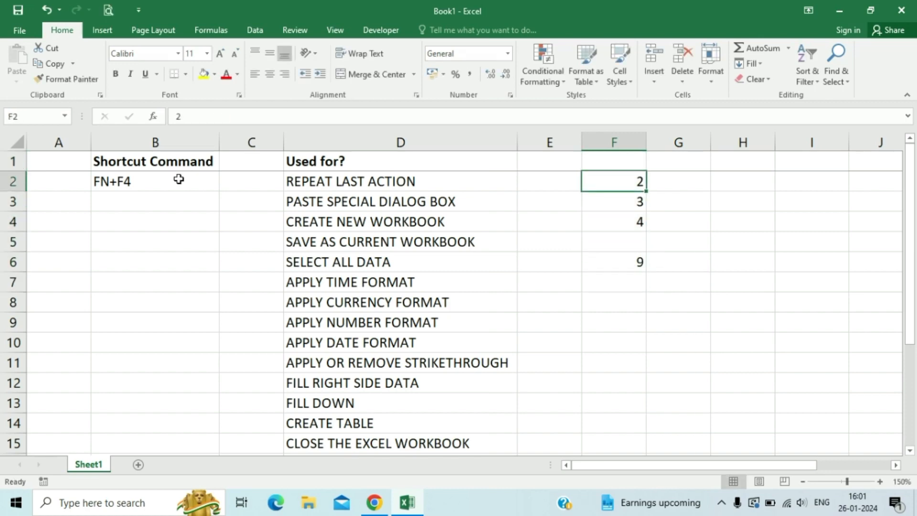
{"action": "key", "text": "Down"}
{"action": "key", "text": "Down"}
{"action": "key", "text": "Up"}
{"action": "key", "text": "Up"}
{"action": "key", "text": "shift+Down"}
{"action": "key", "text": "shift+Down"}
{"action": "key", "text": "shift+Down"}
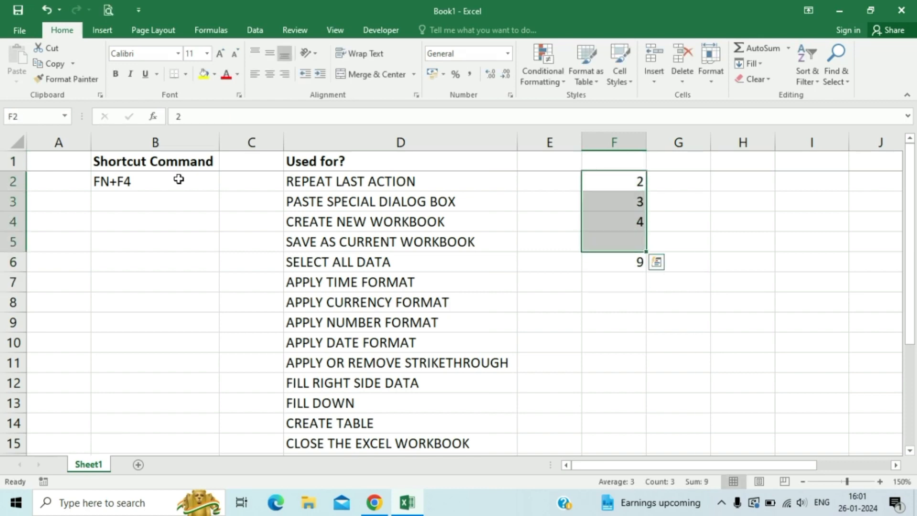
{"action": "key", "text": "Down"}
{"action": "key", "text": "Down"}
{"action": "key", "text": "Down"}
{"action": "key", "text": "Down"}
{"action": "key", "text": "Up"}
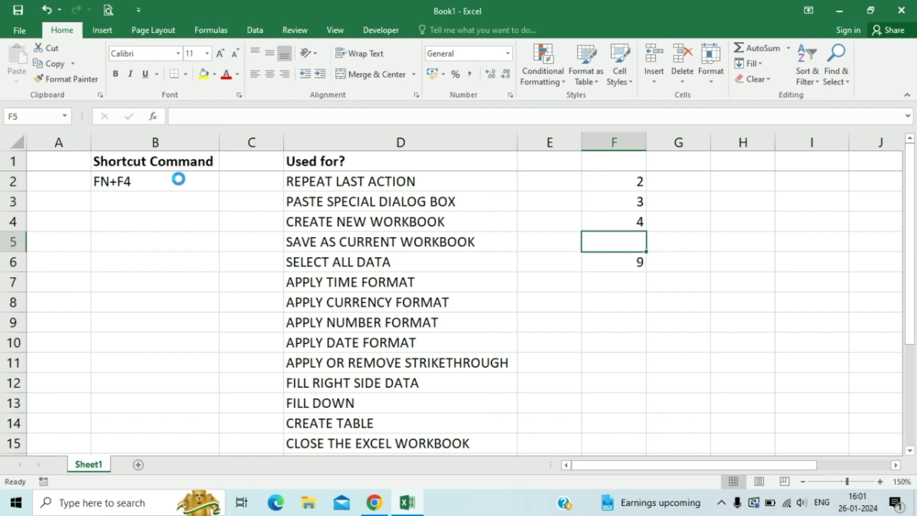
{"action": "key", "text": "ctrl+c"}
{"action": "key", "text": "Down"}
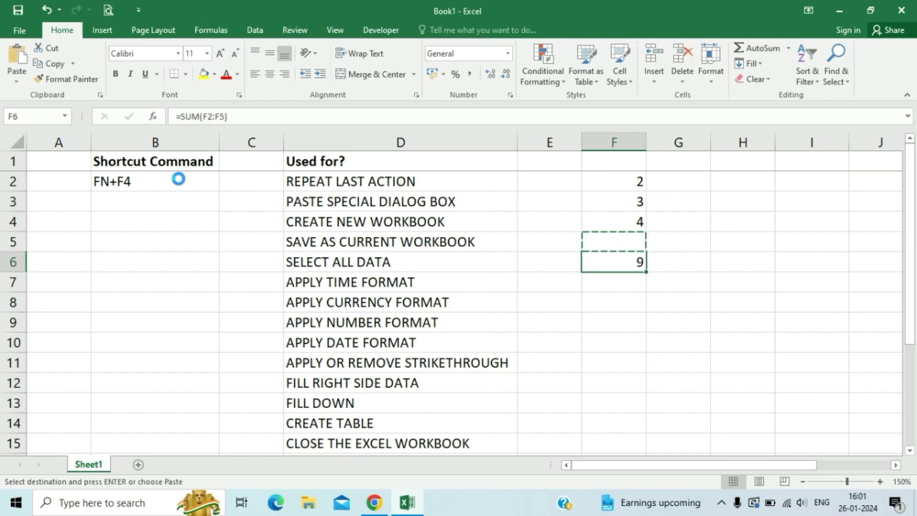
{"action": "key", "text": "Escape"}
{"action": "key", "text": "Right"}
{"action": "key", "text": "Right"}
{"action": "key", "text": "Left"}
{"action": "key", "text": "Left"}
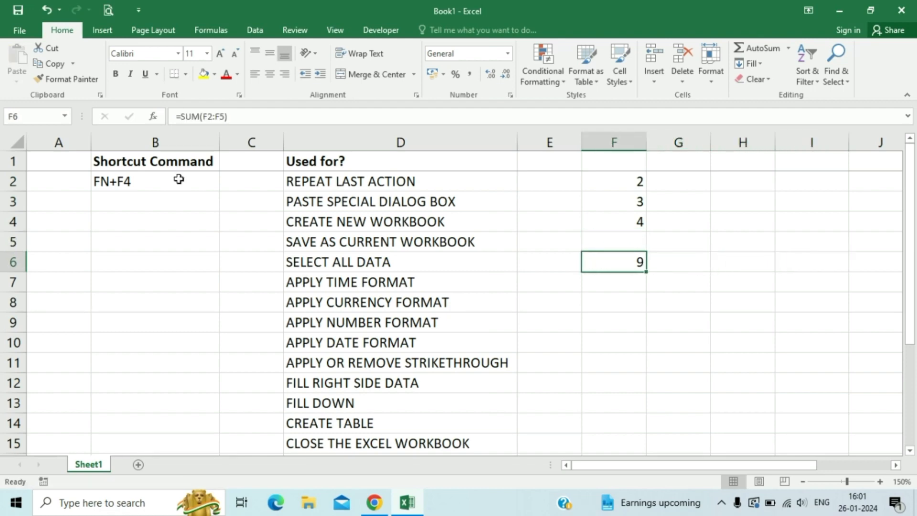
- Copy the sum formula from F6 and paste it normally into H6
{"action": "key", "text": "ctrl+c"}
{"action": "key", "text": "Right"}
{"action": "key", "text": "Right"}
{"action": "key", "text": "ctrl+v"}
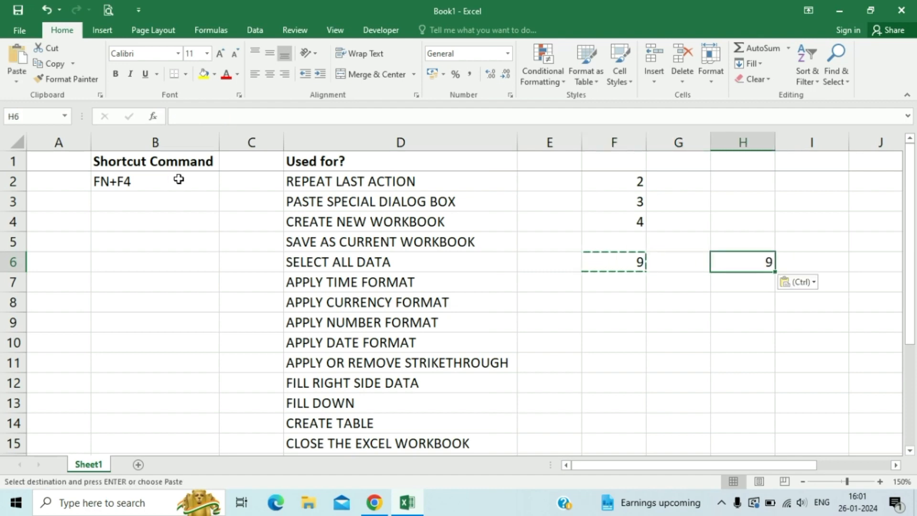
{"action": "key", "text": "Up"}
{"action": "key", "text": "Up"}
{"action": "key", "text": "Up"}
{"action": "key", "text": "Down"}
{"action": "key", "text": "Down"}
{"action": "key", "text": "Left"}
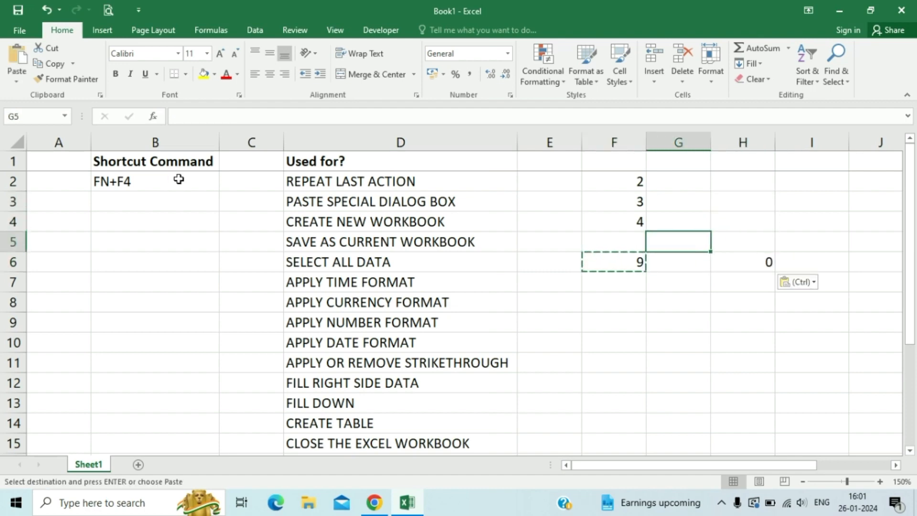
{"action": "key", "text": "Left"}
{"action": "key", "text": "Down"}
{"action": "key", "text": "Down"}
{"action": "key", "text": "Up"}
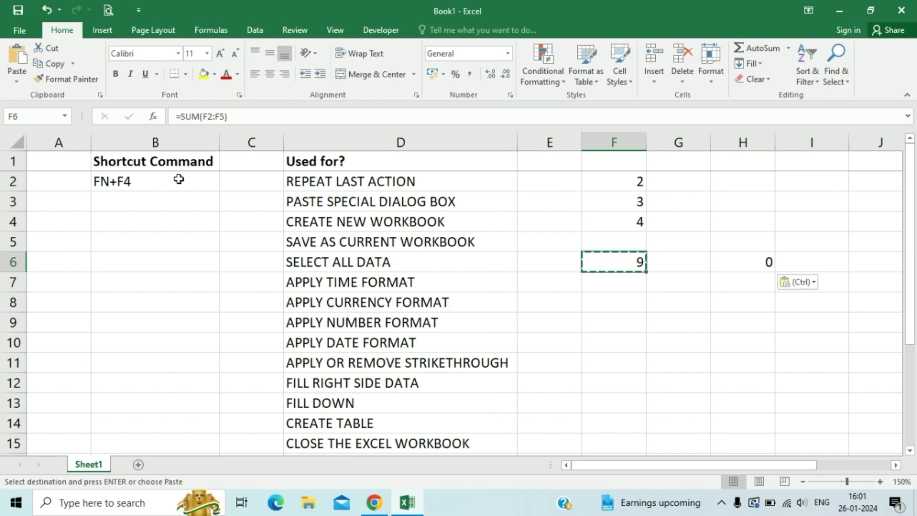
{"action": "key", "text": "Escape"}
{"action": "key", "text": "Escape"}
{"action": "key", "text": "Right"}
{"action": "key", "text": "Right"}
{"action": "key", "text": "ctrl+alt+v"}
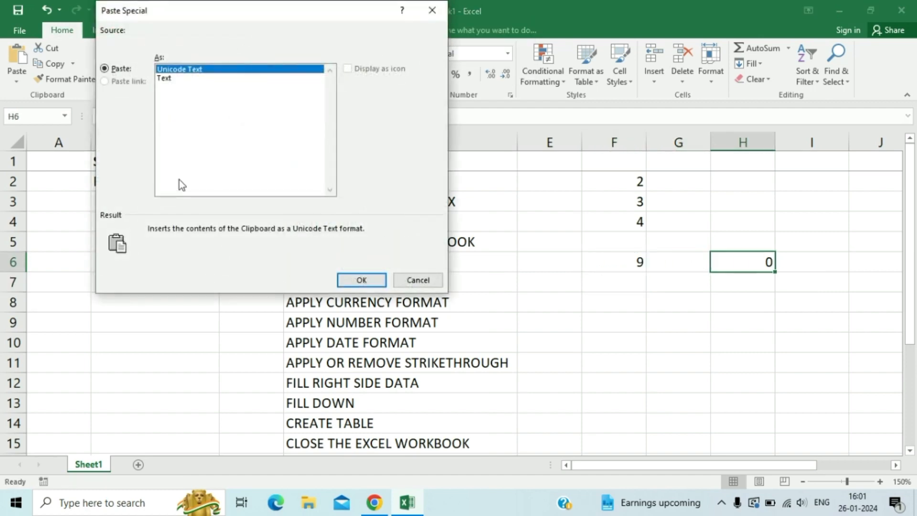
{"action": "key", "text": "Escape"}
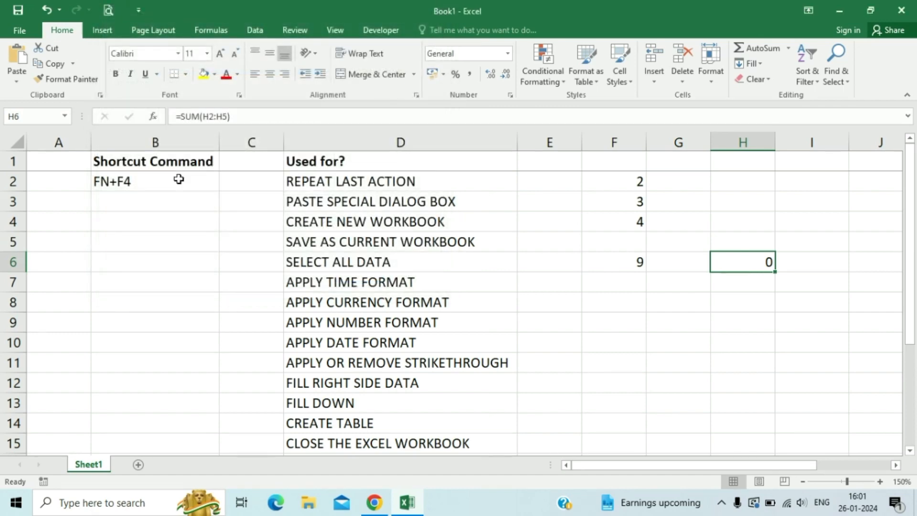
- Copy the total in F6 and paste only its value into I6 with Paste Special
{"action": "key", "text": "Left"}
{"action": "key", "text": "Left"}
{"action": "key", "text": "ctrl+c"}
{"action": "key", "text": "Right"}
{"action": "key", "text": "Right"}
{"action": "key", "text": "Right"}
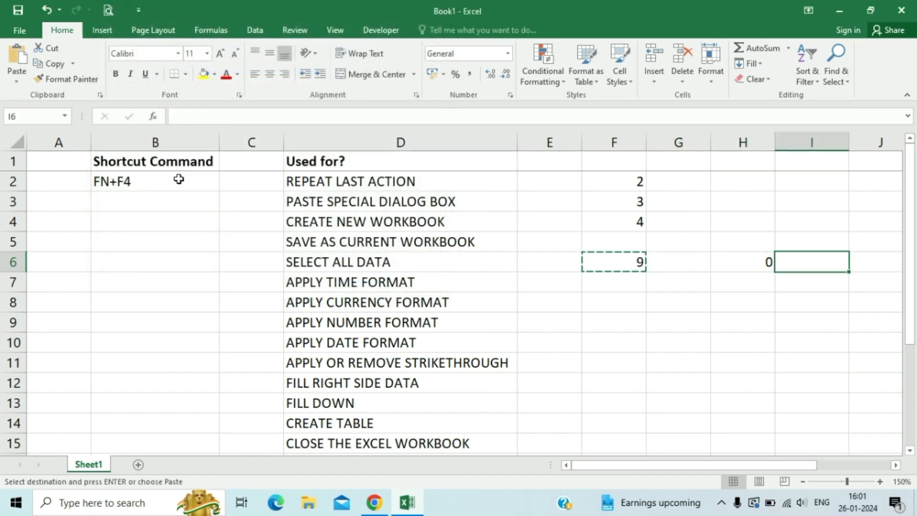
{"action": "key", "text": "ctrl+alt+v"}
{"action": "key", "text": "v"}
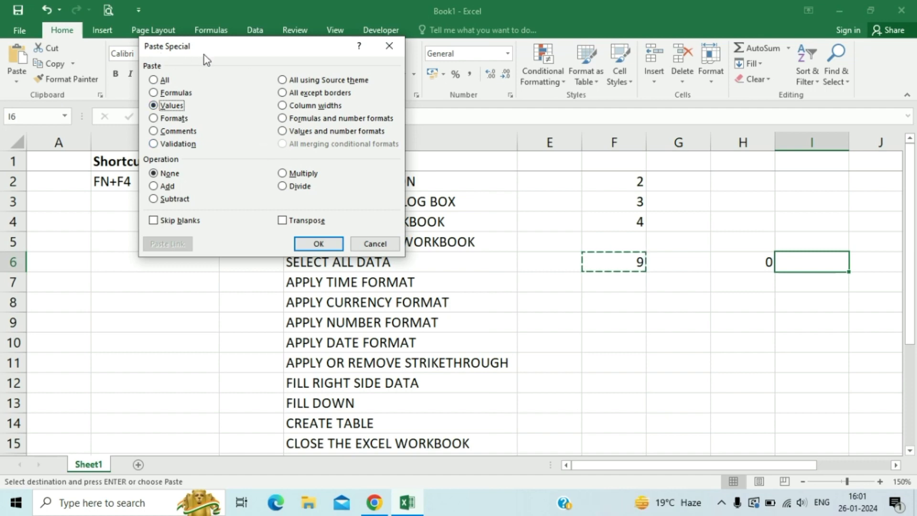
{"action": "left_click", "coordinate": [334, 245]}
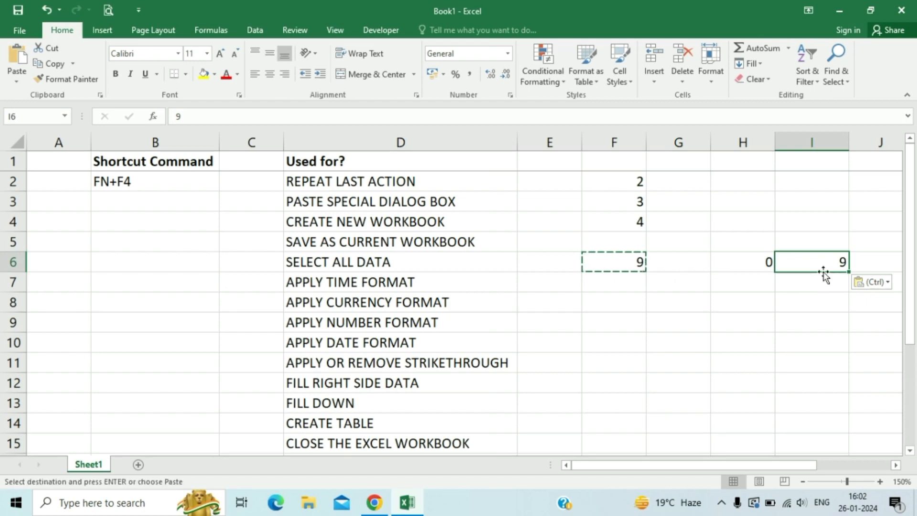
- Enter ALT+E+S+V in B3 as the shortcut for the Paste Special dialog box
{"action": "key", "text": "Left"}
{"action": "key", "text": "Left"}
{"action": "key", "text": "Left"}
{"action": "key", "text": "Left"}
{"action": "key", "text": "Up"}
{"action": "key", "text": "Left"}
{"action": "key", "text": "Left"}
{"action": "key", "text": "Left"}
{"action": "key", "text": "Up"}
{"action": "key", "text": "Up"}
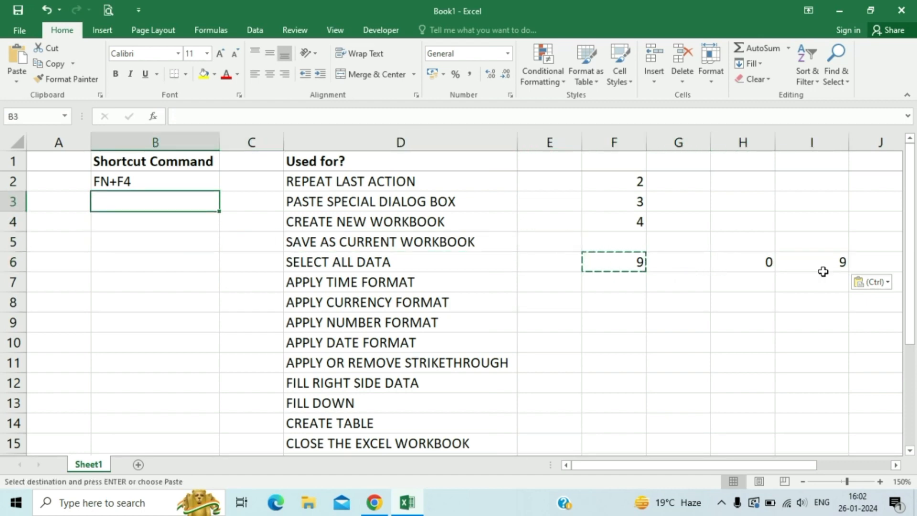
{"action": "type", "text": "ALT"}
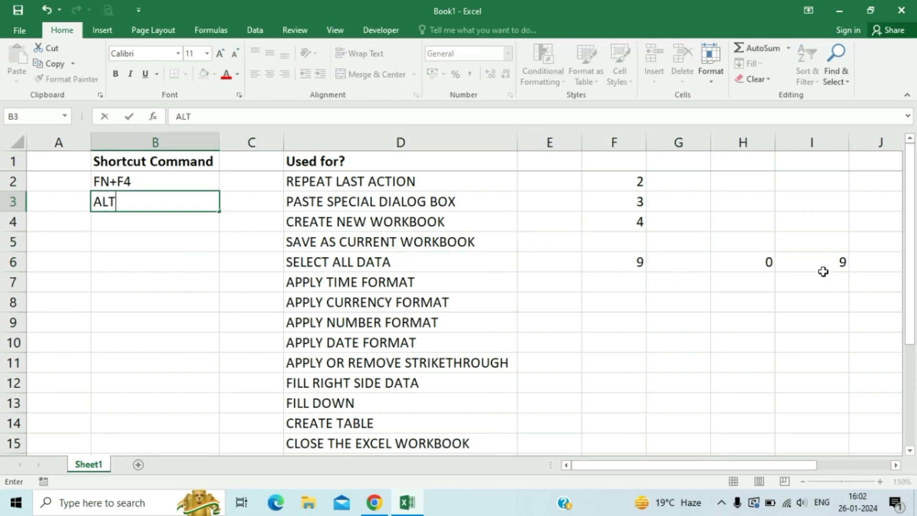
{"action": "type", "text": "+E+S+V"}
{"action": "key", "text": "Return"}
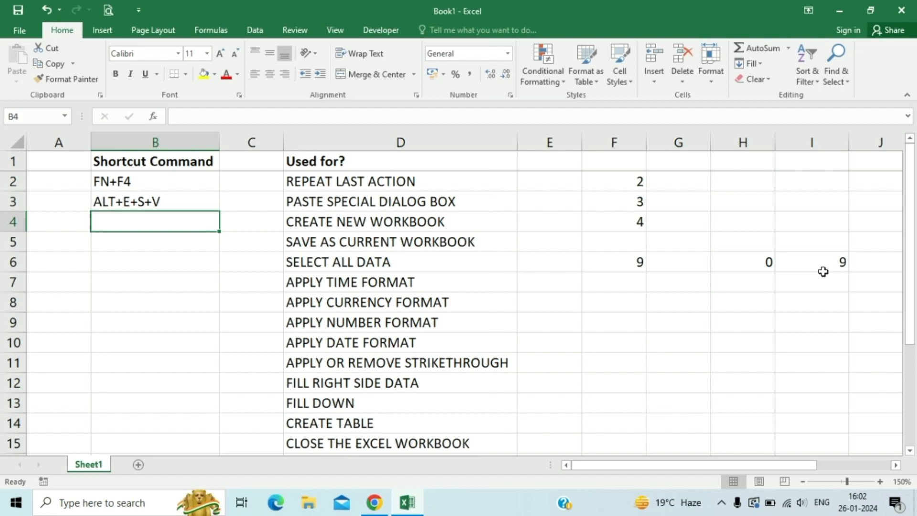
- Edit the description in D4 to read CREATE NEW EXCEL WORKBOOK
{"action": "key", "text": "Right"}
{"action": "key", "text": "Right"}
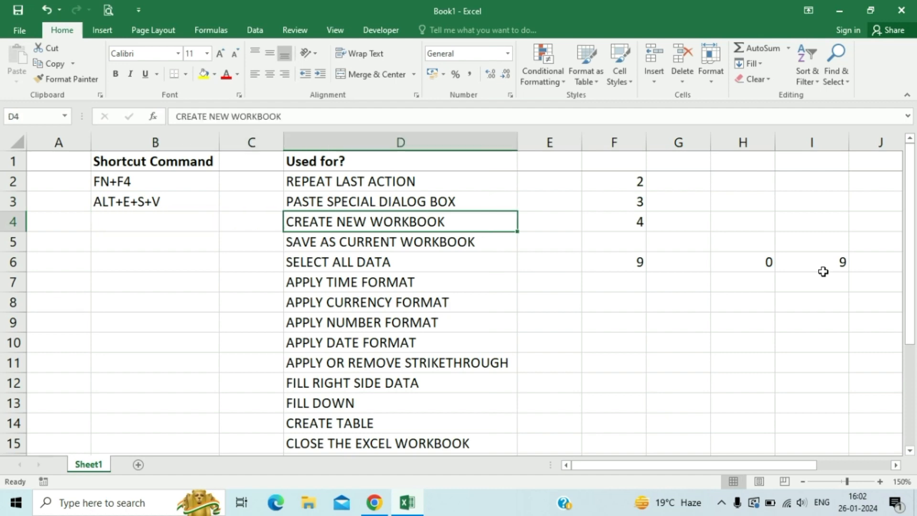
{"action": "key", "text": "F2"}
{"action": "key", "text": "Left"}
{"action": "key", "text": "Left"}
{"action": "key", "text": "Left"}
{"action": "key", "text": "Left"}
{"action": "key", "text": "Left"}
{"action": "key", "text": "Left"}
{"action": "key", "text": "Left"}
{"action": "key", "text": "Left"}
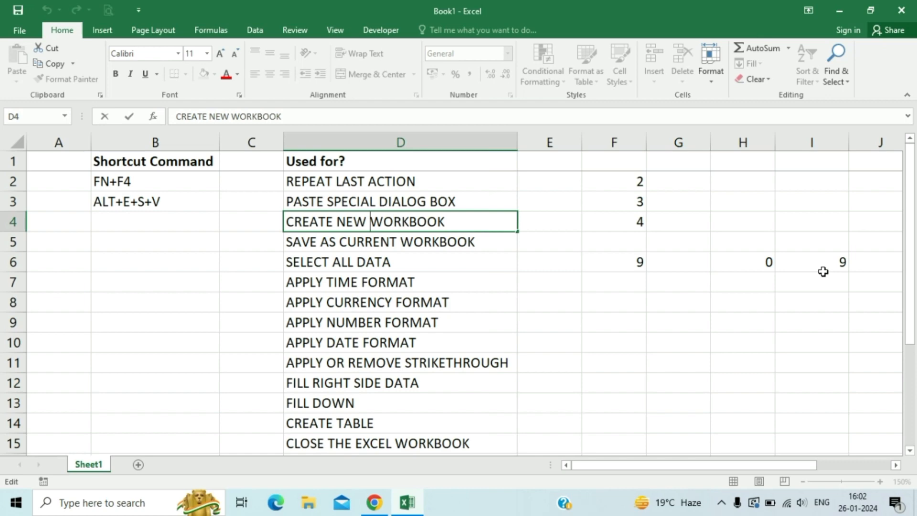
{"action": "type", "text": "EXCEL"}
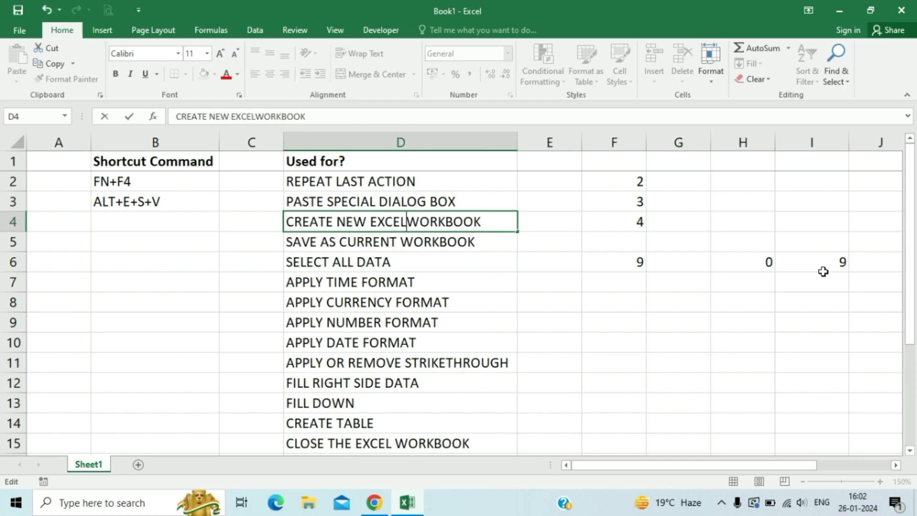
{"action": "key", "text": "Return"}
{"action": "key", "text": "Up"}
{"action": "key", "text": "Left"}
{"action": "key", "text": "Left"}
{"action": "key", "text": "Right"}
{"action": "key", "text": "Right"}
{"action": "key", "text": "Right"}
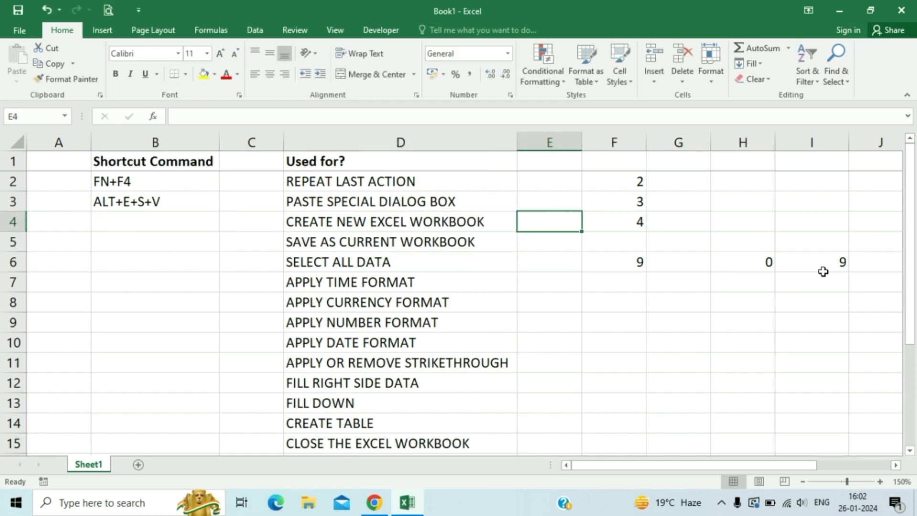
{"action": "key", "text": "Left"}
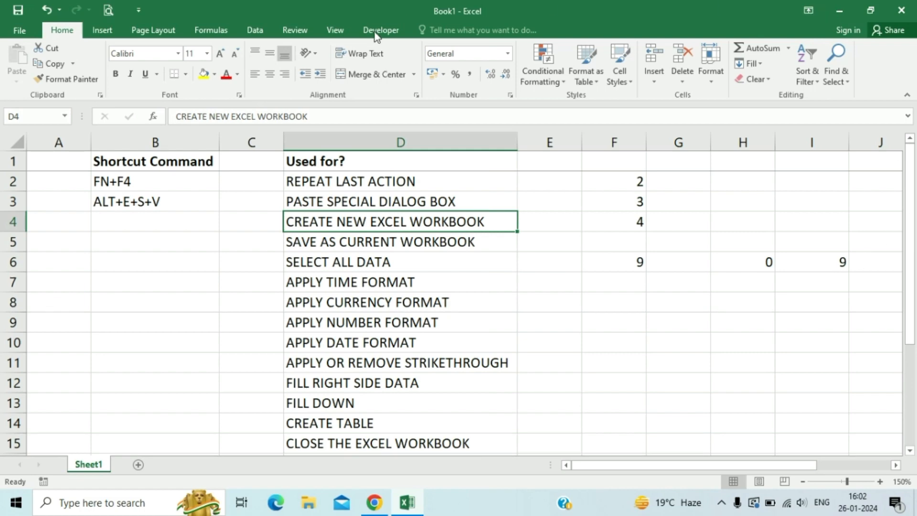
- Create a new blank workbook from Book1, select cell I7 in it, and close it again
{"action": "left_click", "coordinate": [20, 30]}
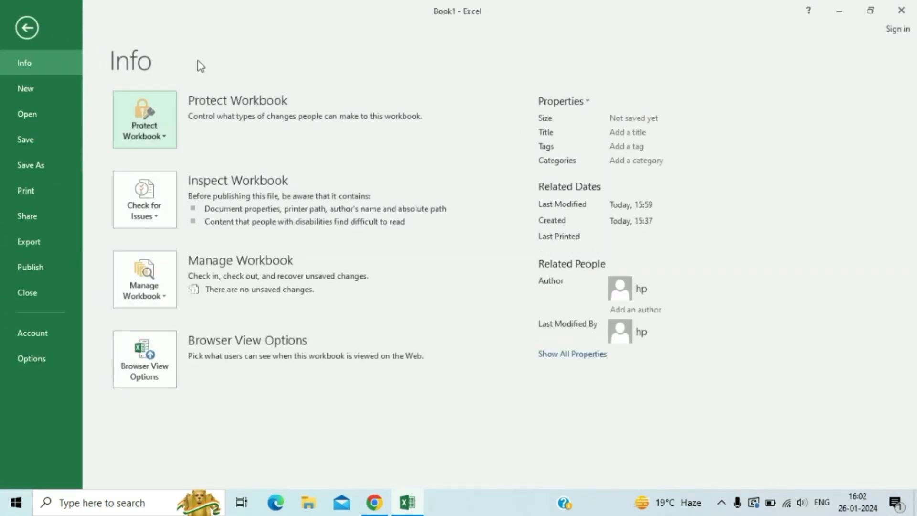
{"action": "key", "text": "Escape"}
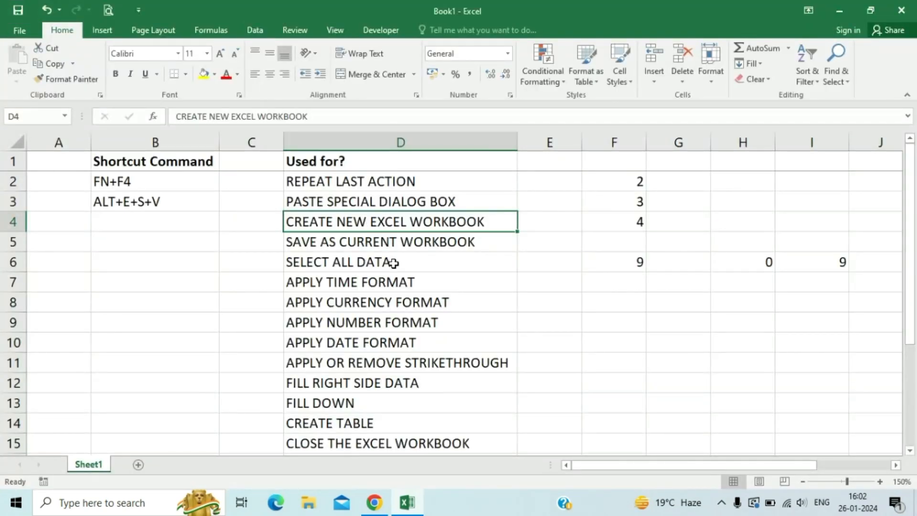
{"action": "key", "text": "ctrl+n"}
{"action": "left_click", "coordinate": [387, 236]}
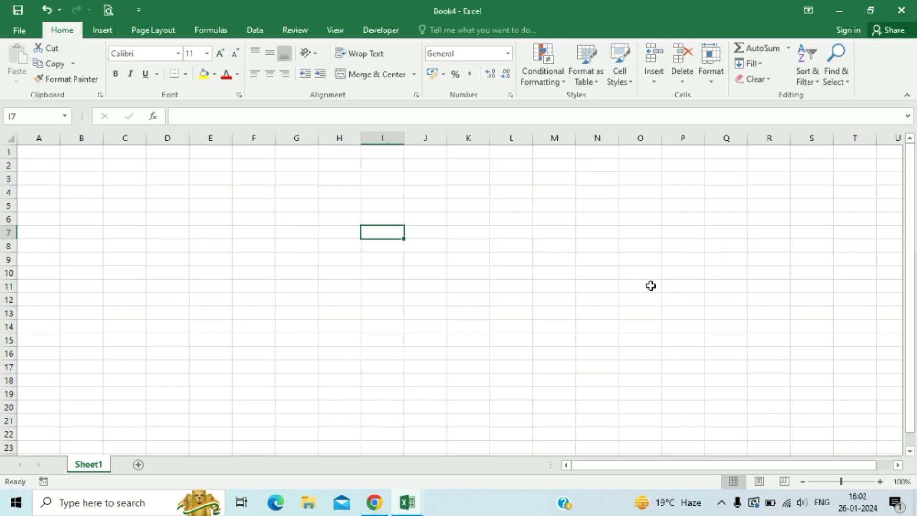
{"action": "key", "text": "ctrl+w"}
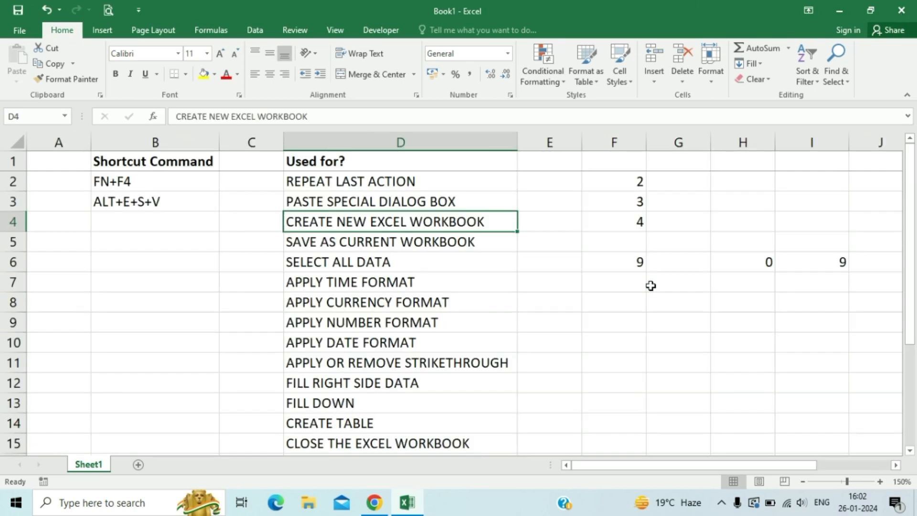
- Enter CTRL+N in B4 as the shortcut for creating a new Excel workbook
{"action": "key", "text": "Left"}
{"action": "key", "text": "Left"}
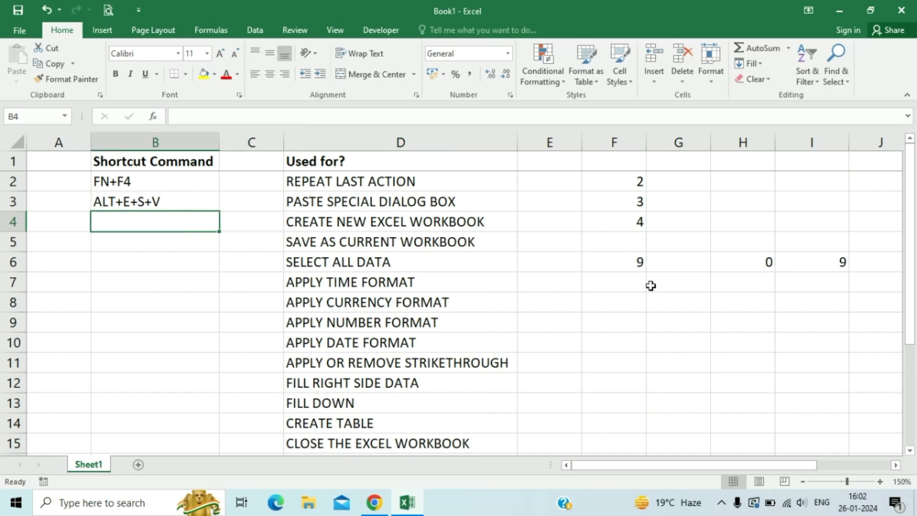
{"action": "type", "text": "CTRL+"}
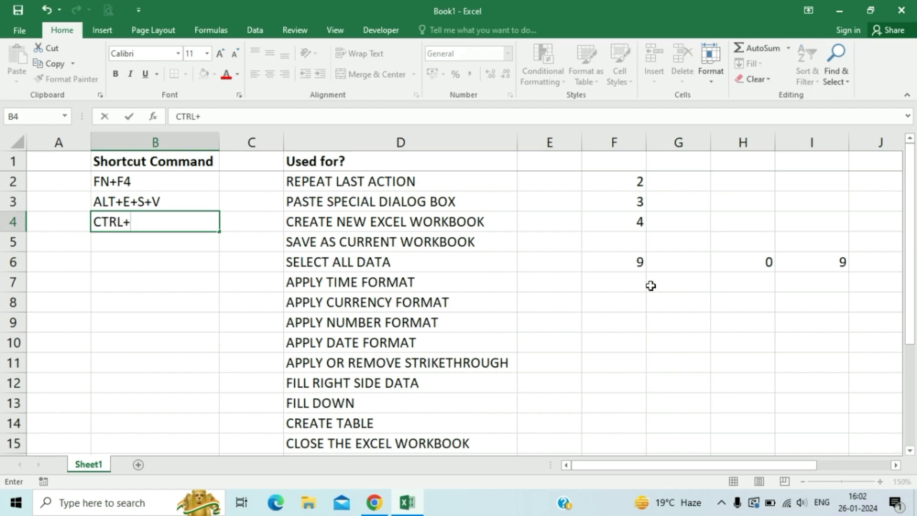
{"action": "type", "text": "N"}
{"action": "key", "text": "ctrl+Return"}
{"action": "key", "text": "Return"}
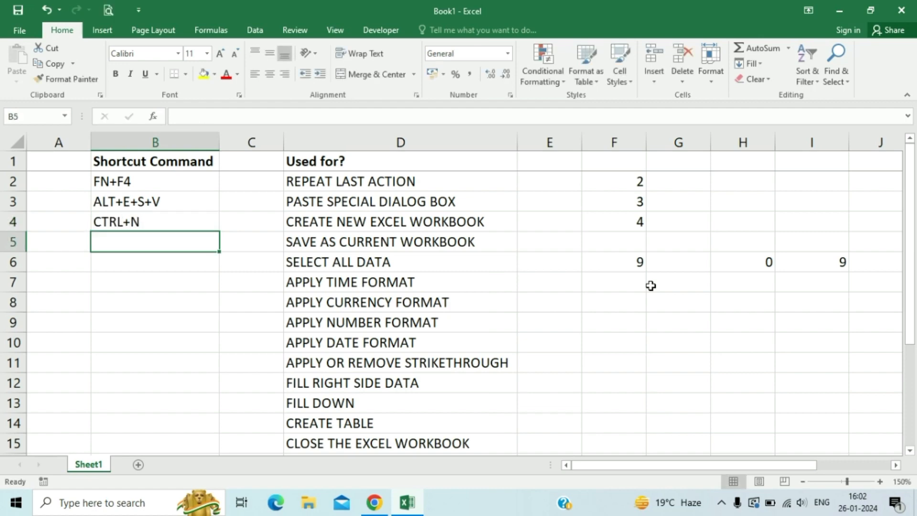
- Enter CTRL+W in B15 as the shortcut for closing the Excel workbook, and return to B5
{"action": "key", "text": "Down"}
{"action": "key", "text": "Down"}
{"action": "key", "text": "Down"}
{"action": "key", "text": "Down"}
{"action": "key", "text": "Down"}
{"action": "key", "text": "Down"}
{"action": "key", "text": "Down"}
{"action": "key", "text": "Down"}
{"action": "key", "text": "Down"}
{"action": "key", "text": "Down"}
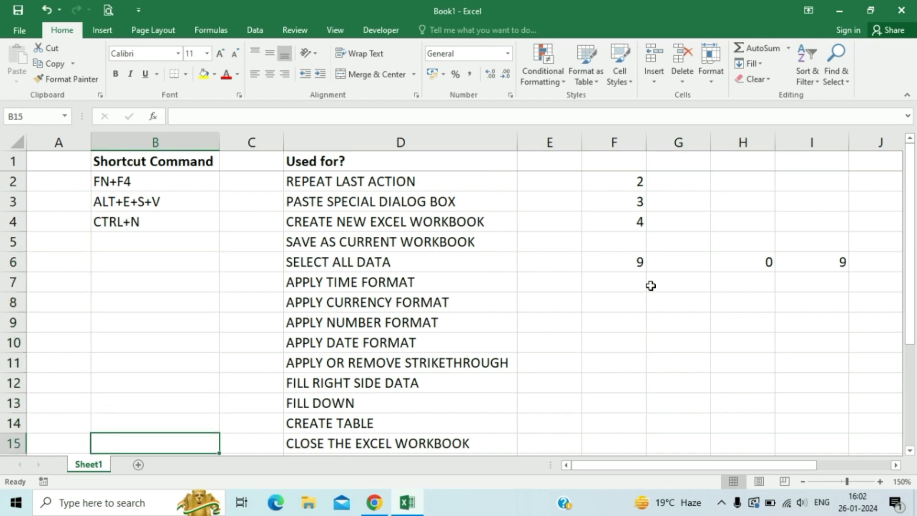
{"action": "type", "text": "T"}
{"action": "key", "text": "BackSpace"}
{"action": "type", "text": "CTR"}
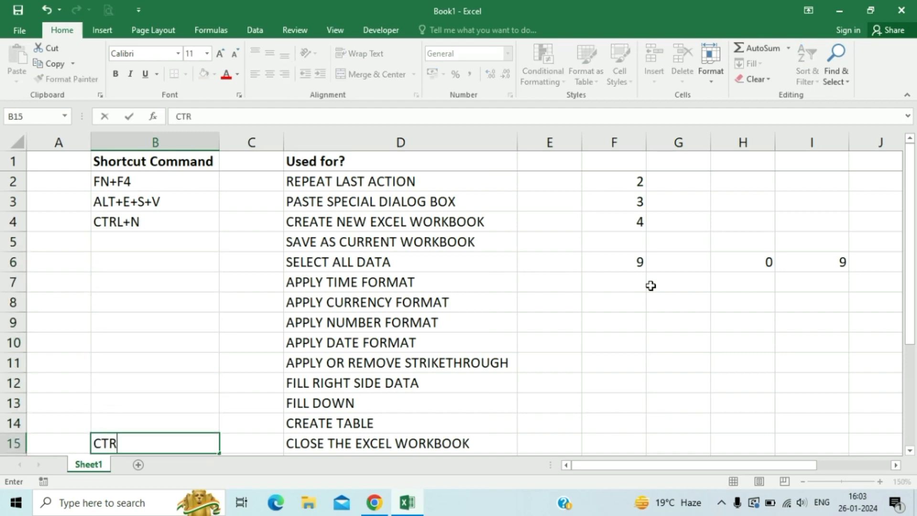
{"action": "key", "text": "BackSpace"}
{"action": "key", "text": "BackSpace"}
{"action": "type", "text": "TRL+W"}
{"action": "key", "text": "Up"}
{"action": "key", "text": "Up"}
{"action": "key", "text": "Up"}
{"action": "key", "text": "Up"}
{"action": "key", "text": "Up"}
{"action": "key", "text": "Up"}
{"action": "key", "text": "Up"}
{"action": "key", "text": "Up"}
{"action": "key", "text": "Up"}
{"action": "key", "text": "Up"}
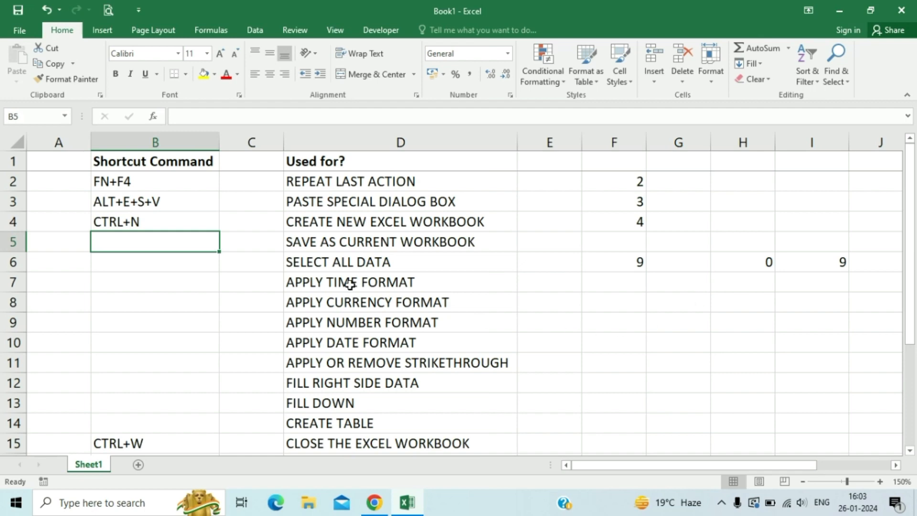
- Open the Save As dialog for the current workbook and dismiss it without saving
{"action": "left_click", "coordinate": [20, 29]}
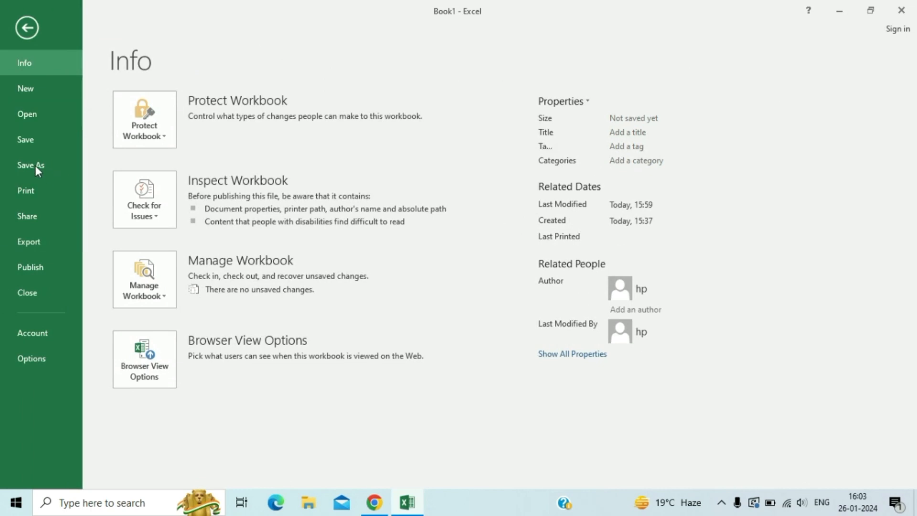
{"action": "key", "text": "Escape"}
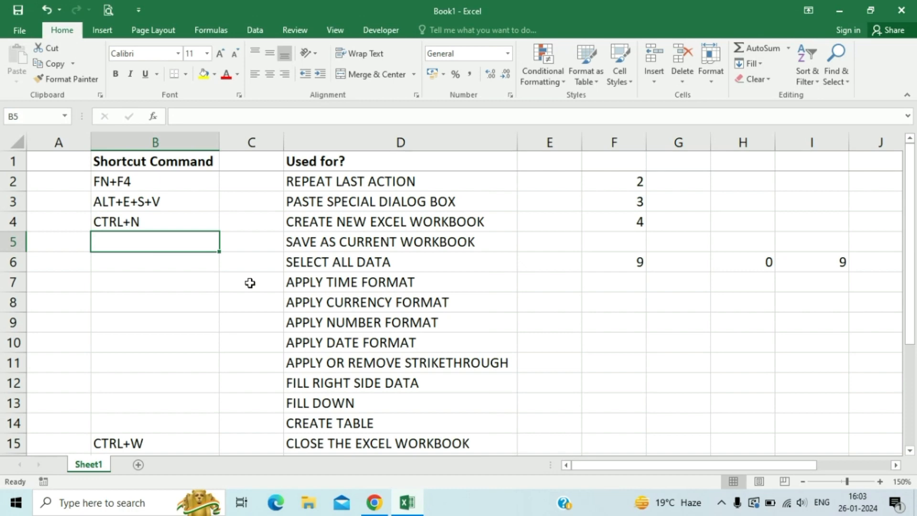
{"action": "key", "text": "F12"}
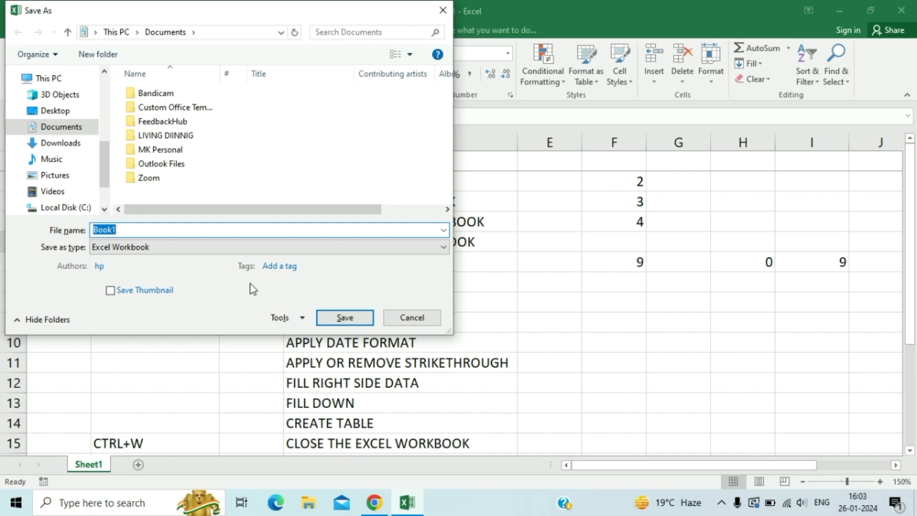
{"action": "key", "text": "Escape"}
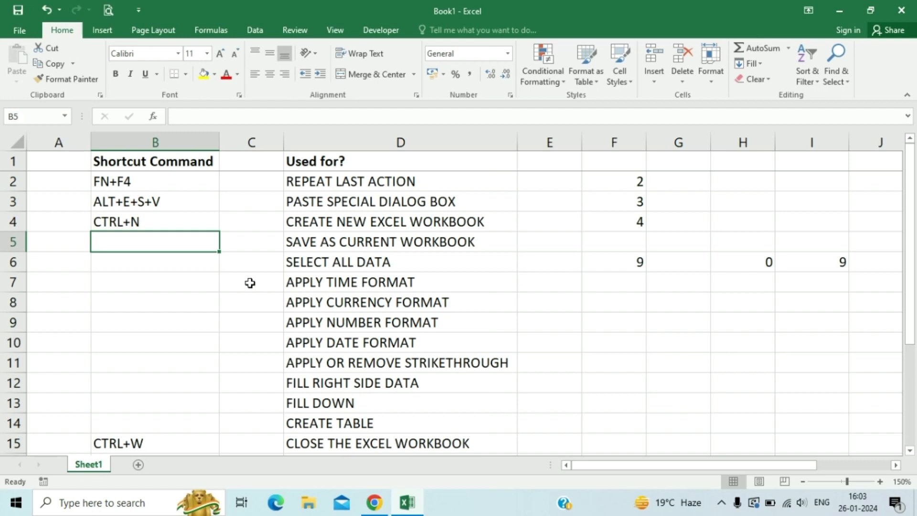
- Enter FN+F12 in B5 as the shortcut for saving the current workbook under another name
{"action": "type", "text": "FN"}
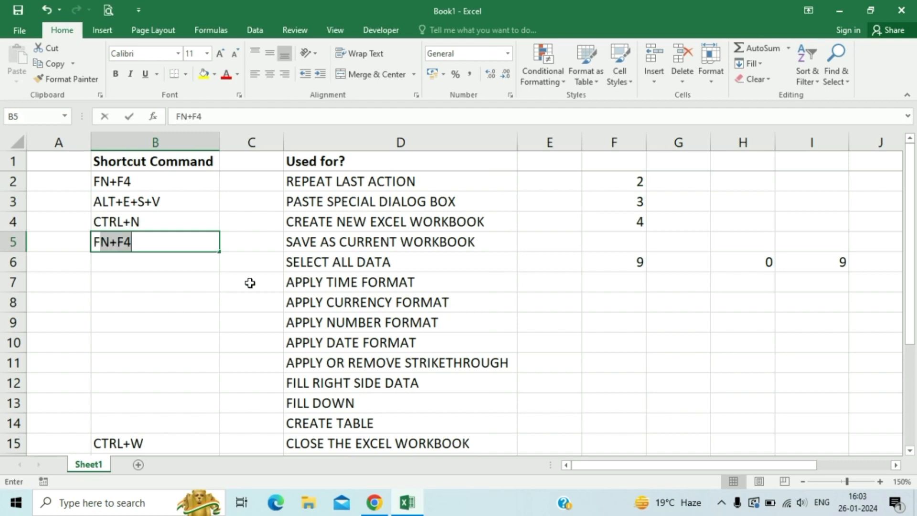
{"action": "type", "text": "+F12"}
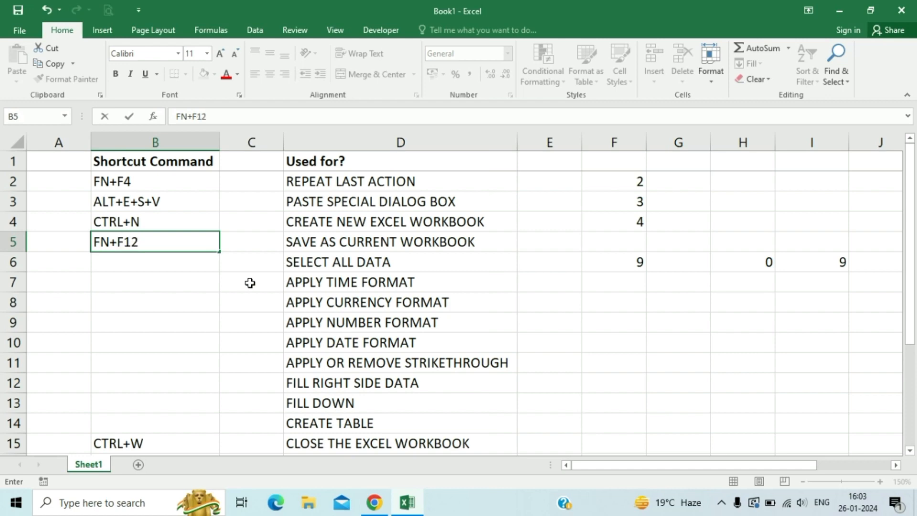
{"action": "key", "text": "Return"}
{"action": "key", "text": "Up"}
{"action": "key", "text": "Right"}
{"action": "key", "text": "Left"}
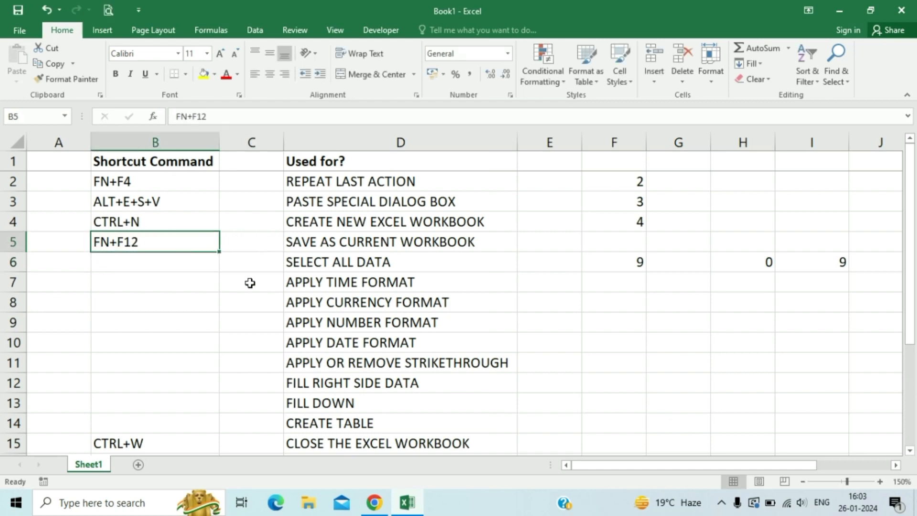
- Enter CTRL+A in B6 as the shortcut for selecting all data
{"action": "key", "text": "Right"}
{"action": "key", "text": "Down"}
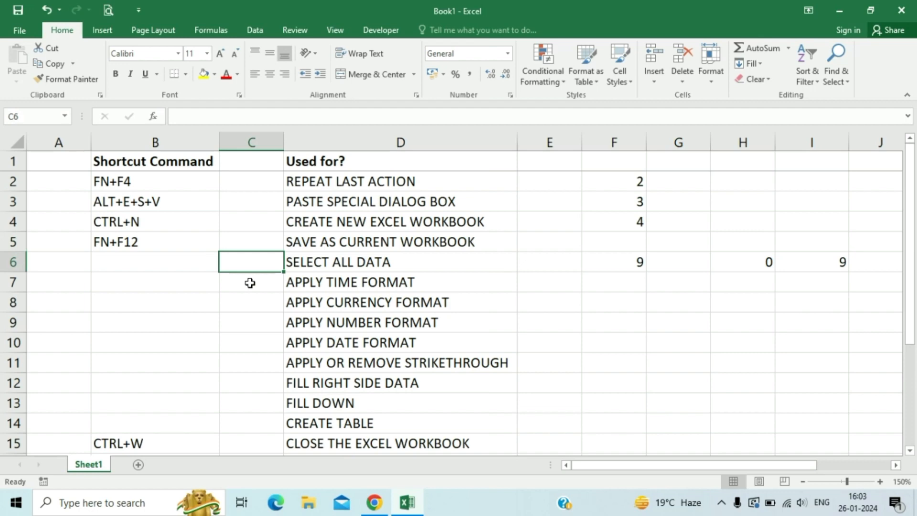
{"action": "key", "text": "Left"}
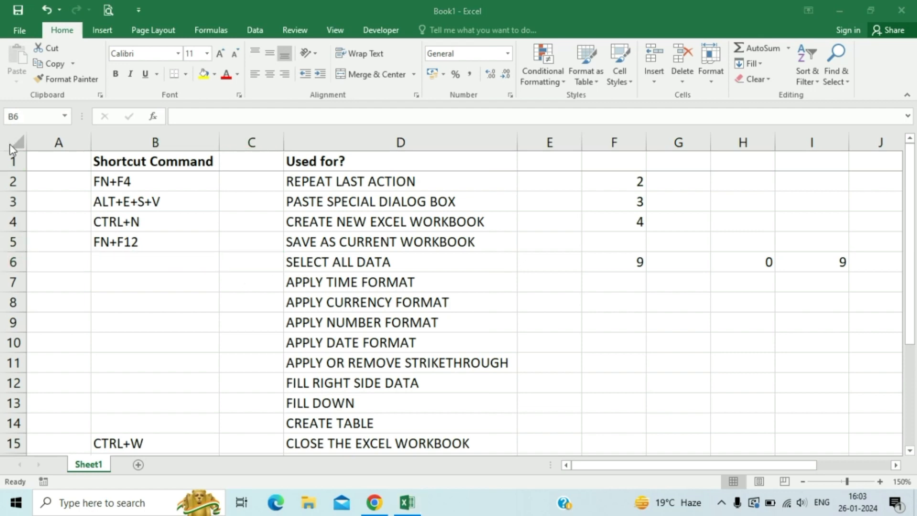
{"action": "left_click", "coordinate": [166, 265]}
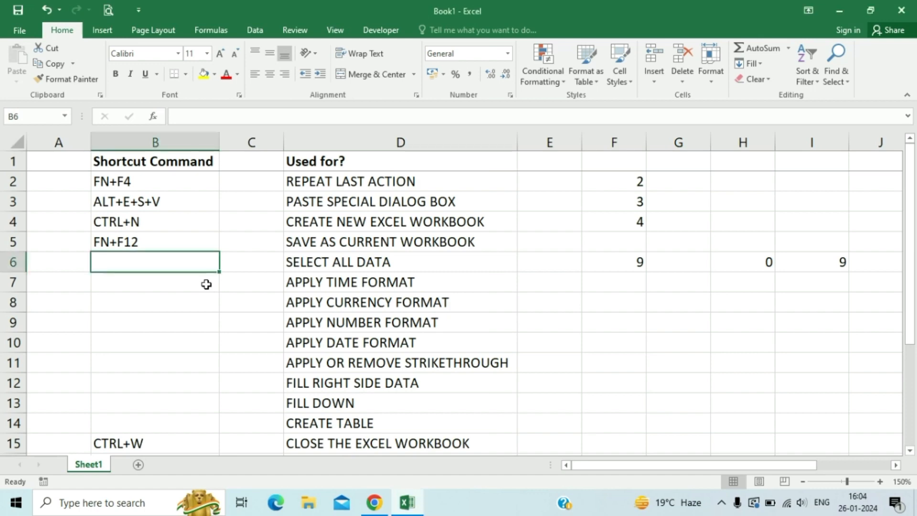
{"action": "left_click_drag", "start_coordinate": [250, 263], "coordinate": [189, 262]}
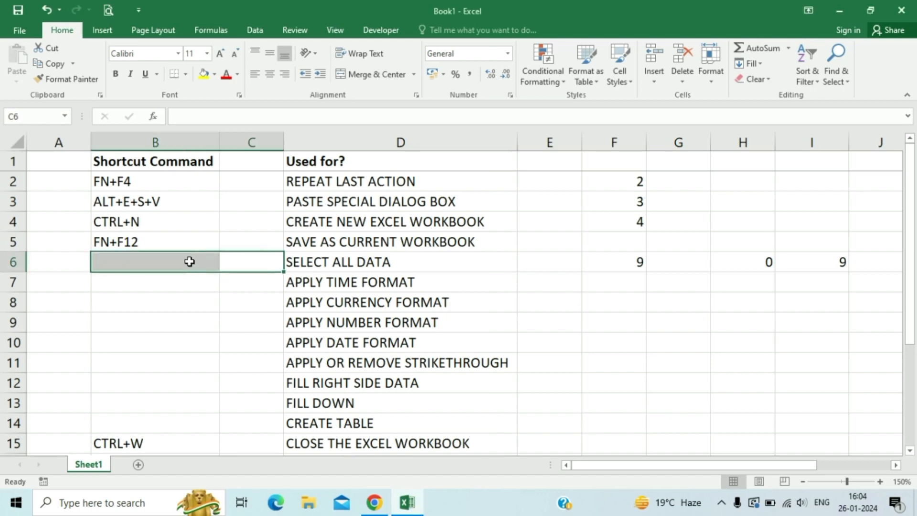
{"action": "left_click", "coordinate": [189, 262]}
{"action": "type", "text": "CRR"}
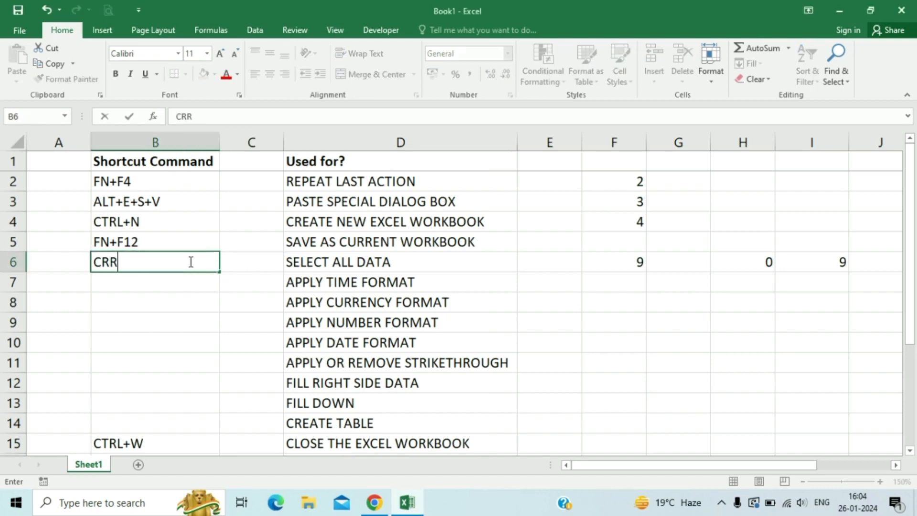
{"action": "key", "text": "BackSpace"}
{"action": "key", "text": "BackSpace"}
{"action": "type", "text": "TRL"}
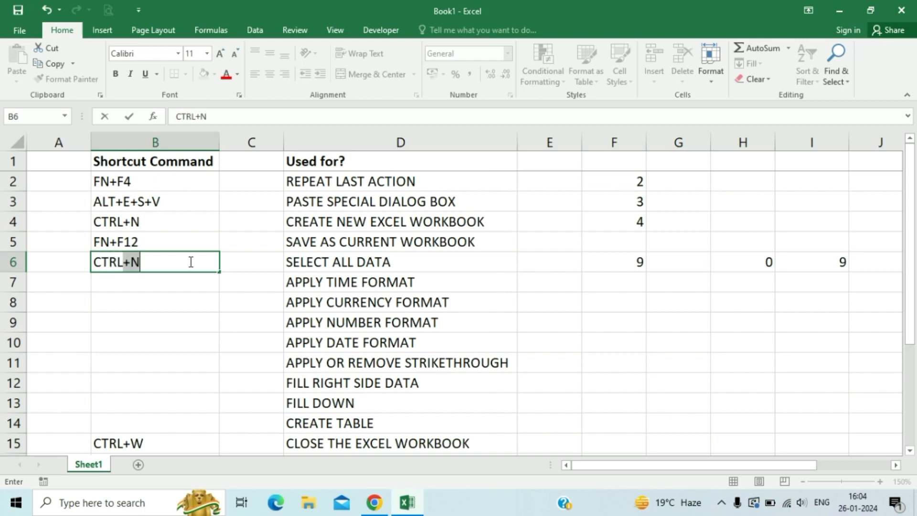
{"action": "type", "text": "+A"}
{"action": "key", "text": "Return"}
- Select the whole data range surrounding C7, and clear the selection by returning to B7
{"action": "key", "text": "Right"}
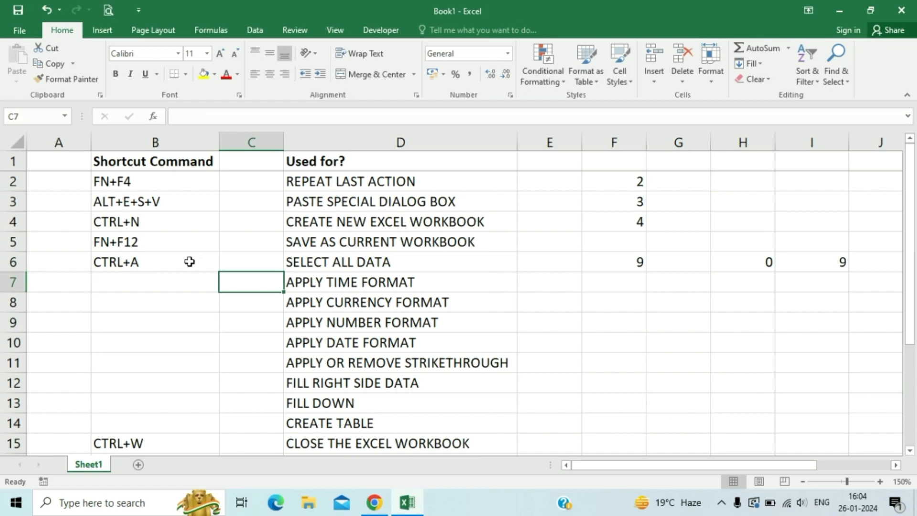
{"action": "key", "text": "ctrl+a"}
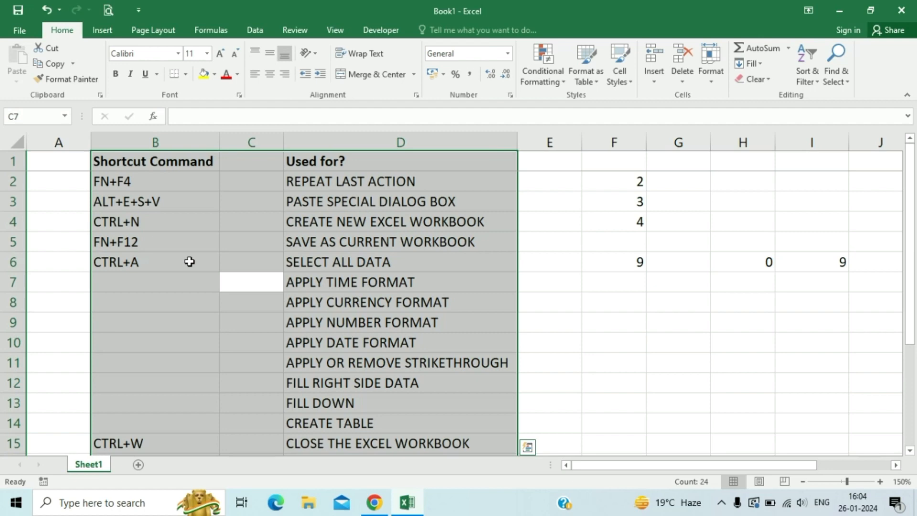
{"action": "key", "text": "Left"}
{"action": "key", "text": "Right"}
{"action": "key", "text": "Left"}
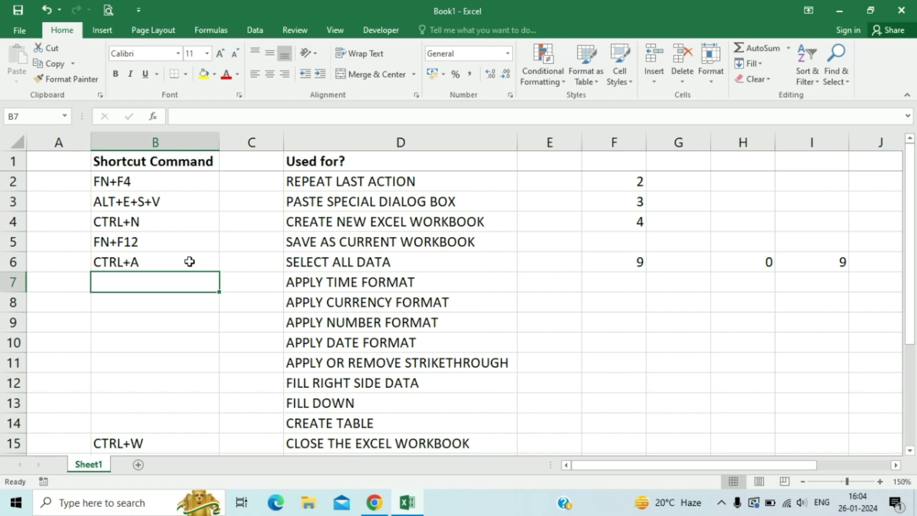
- Clear the sample numbers and totals from F2:I6
{"action": "key", "text": "Right"}
{"action": "key", "text": "Right"}
{"action": "key", "text": "Right"}
{"action": "key", "text": "Right"}
{"action": "key", "text": "Up"}
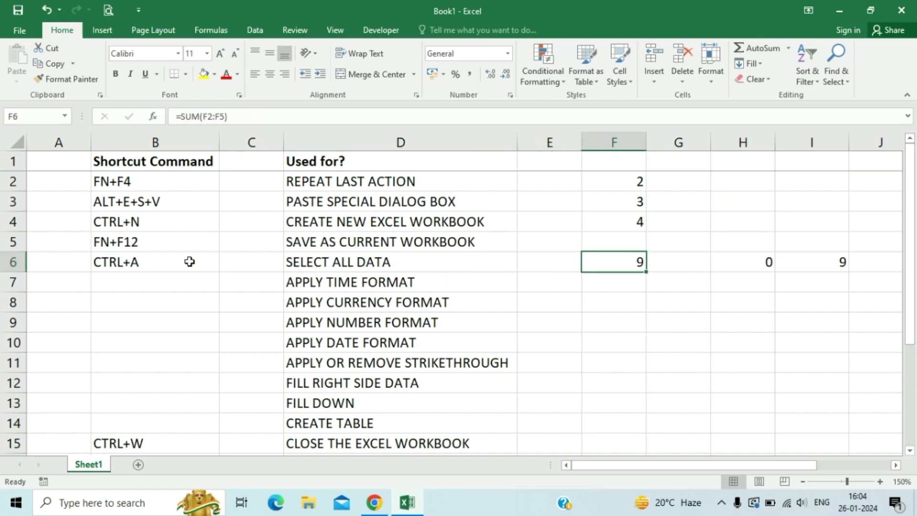
{"action": "key", "text": "shift+Up"}
{"action": "key", "text": "shift+Up"}
{"action": "key", "text": "shift+Up"}
{"action": "key", "text": "shift+Up"}
{"action": "key", "text": "shift+Right"}
{"action": "key", "text": "shift+Right"}
{"action": "key", "text": "shift+Right"}
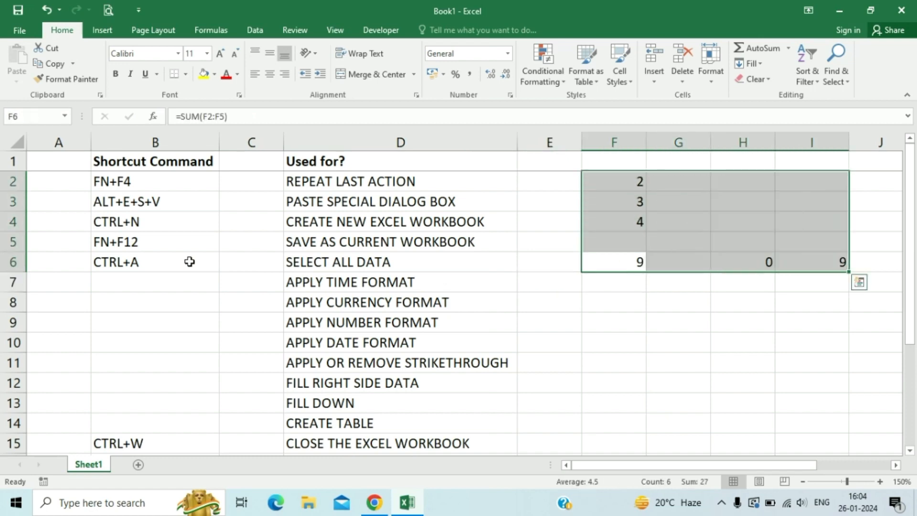
{"action": "key", "text": "Delete"}
{"action": "key", "text": "Left"}
{"action": "key", "text": "Right"}
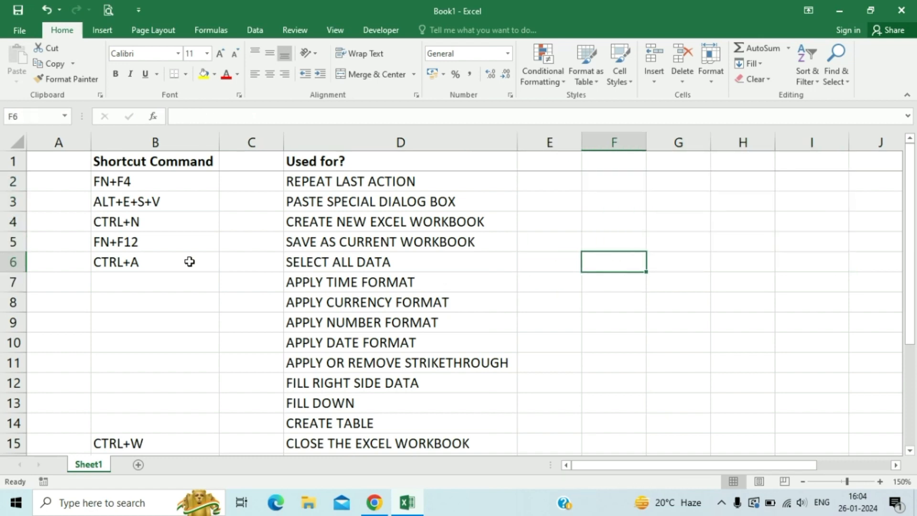
{"action": "type", "text": "11:"}
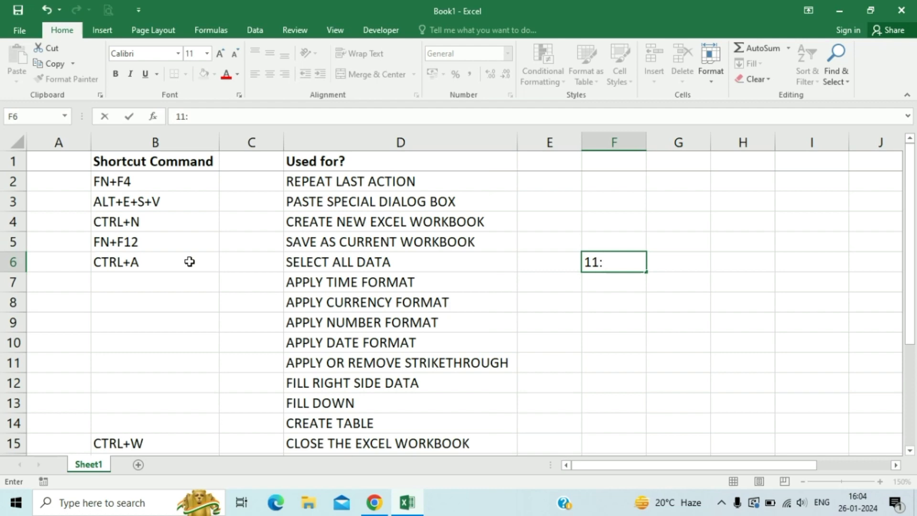
{"action": "type", "text": "15"}
{"action": "key", "text": "Return"}
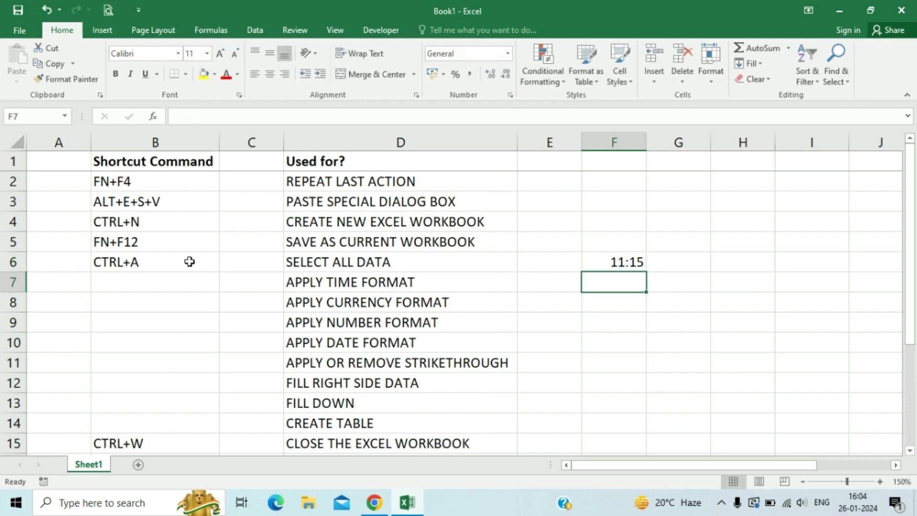
{"action": "key", "text": "Up"}
{"action": "key", "text": "Delete"}
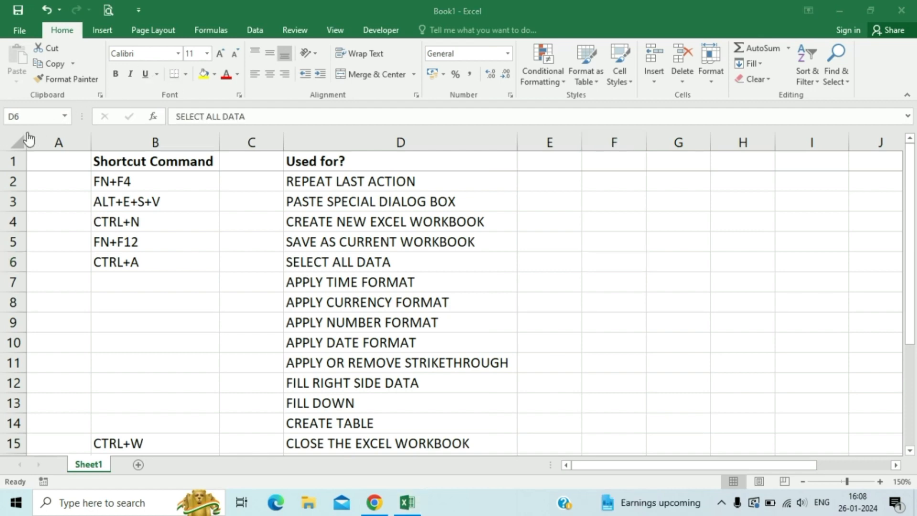
- Enter the sample values 1, 0 and 0 in cells E6 to E8
{"action": "left_click", "coordinate": [554, 278]}
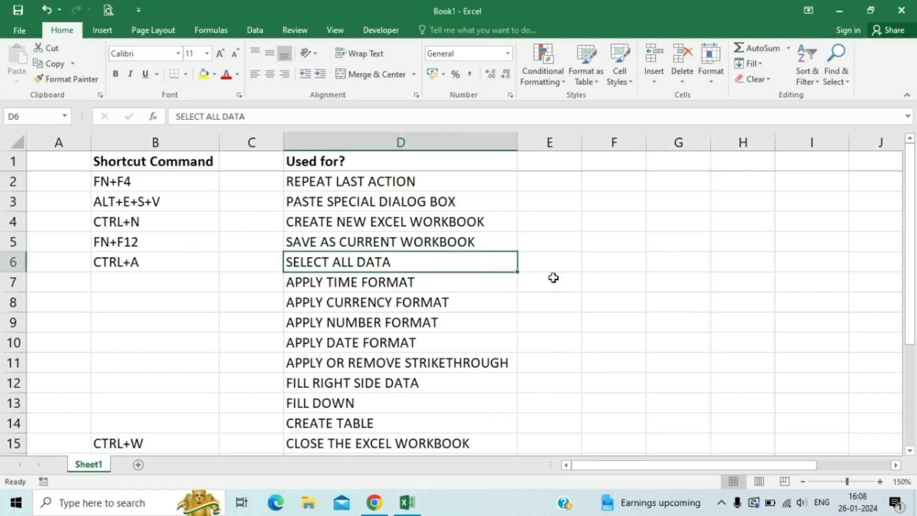
{"action": "key", "text": "Right"}
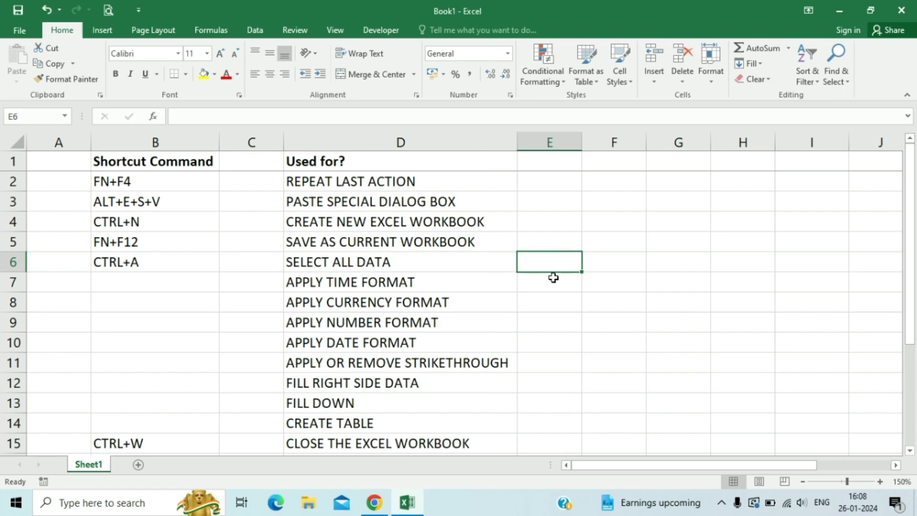
{"action": "type", "text": "1"}
{"action": "key", "text": "Return"}
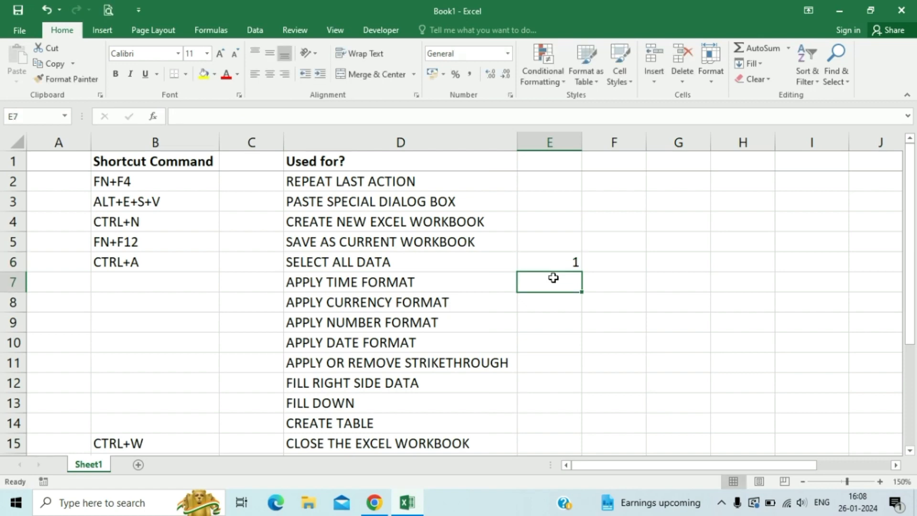
{"action": "type", "text": "0"}
{"action": "key", "text": "Return"}
{"action": "type", "text": "0"}
{"action": "key", "text": "Up"}
{"action": "key", "text": "Up"}
{"action": "key", "text": "Up"}
{"action": "key", "text": "Down"}
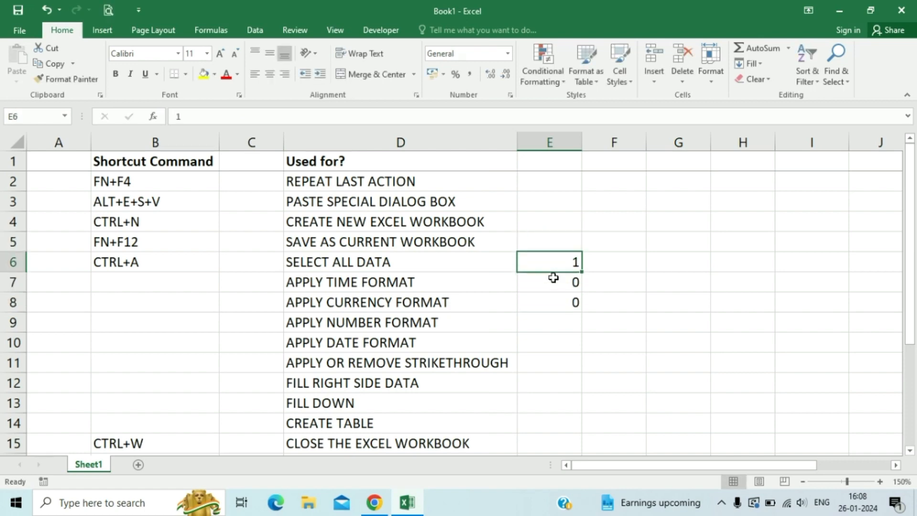
- Apply the Time number format to E6:E8
{"action": "key", "text": "shift+Down"}
{"action": "key", "text": "shift+Down"}
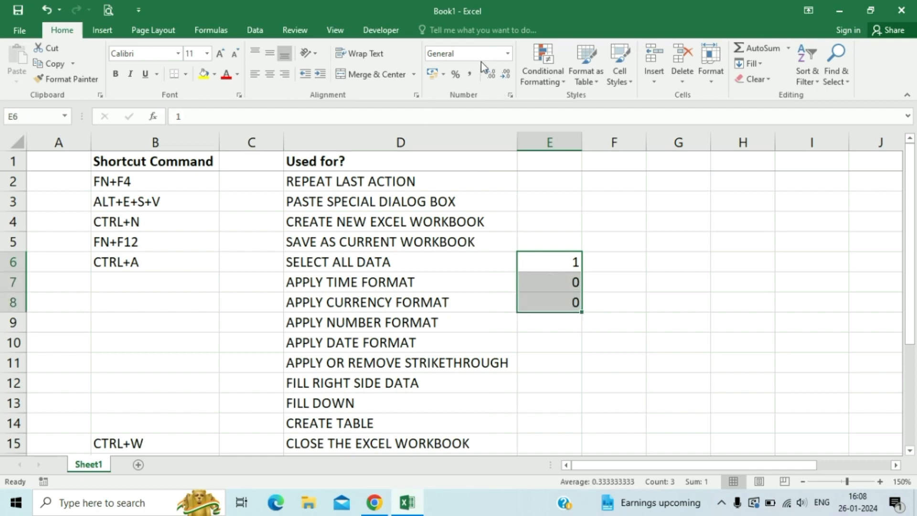
{"action": "left_click", "coordinate": [503, 53]}
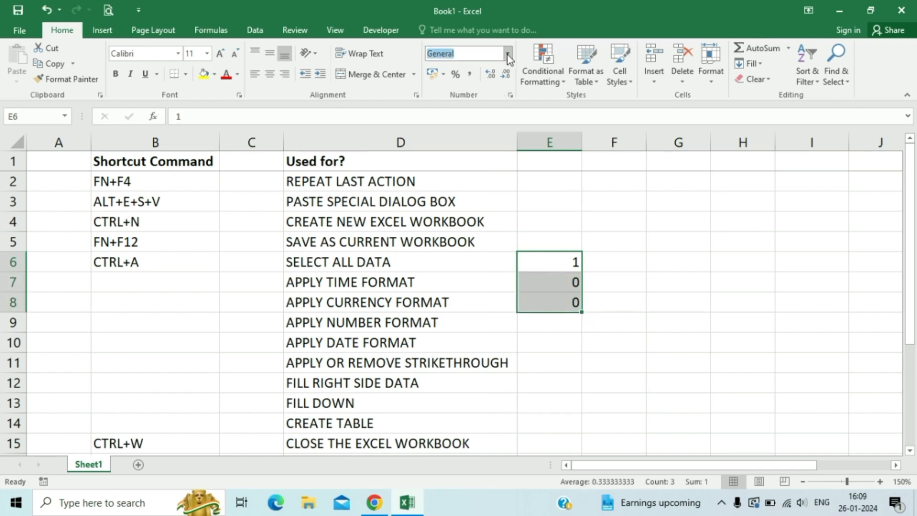
{"action": "left_click", "coordinate": [508, 55]}
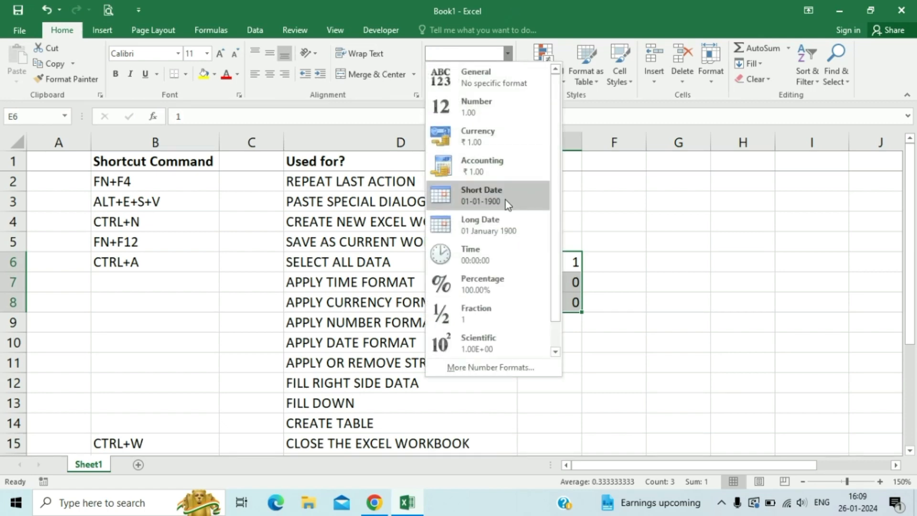
{"action": "left_click", "coordinate": [486, 251]}
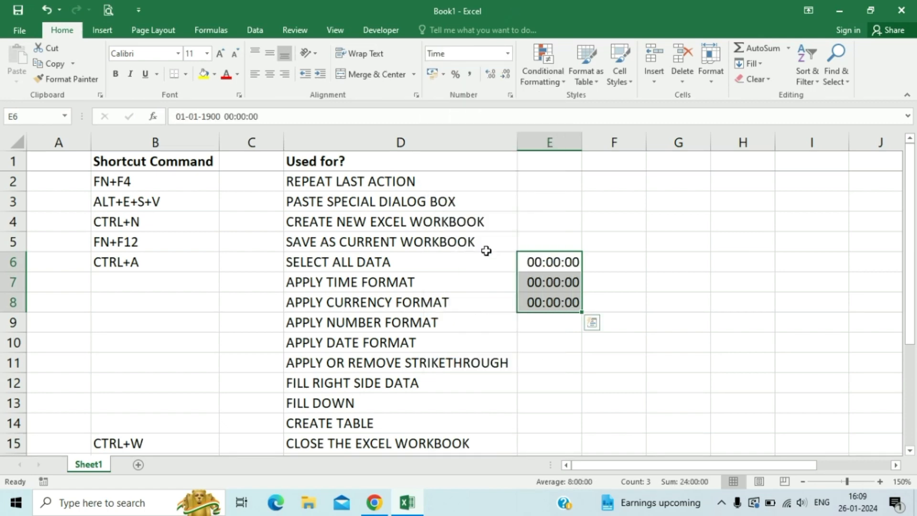
- Enter 0 in each of the cells F6, F7 and F8
{"action": "left_click", "coordinate": [618, 264]}
{"action": "type", "text": "0"}
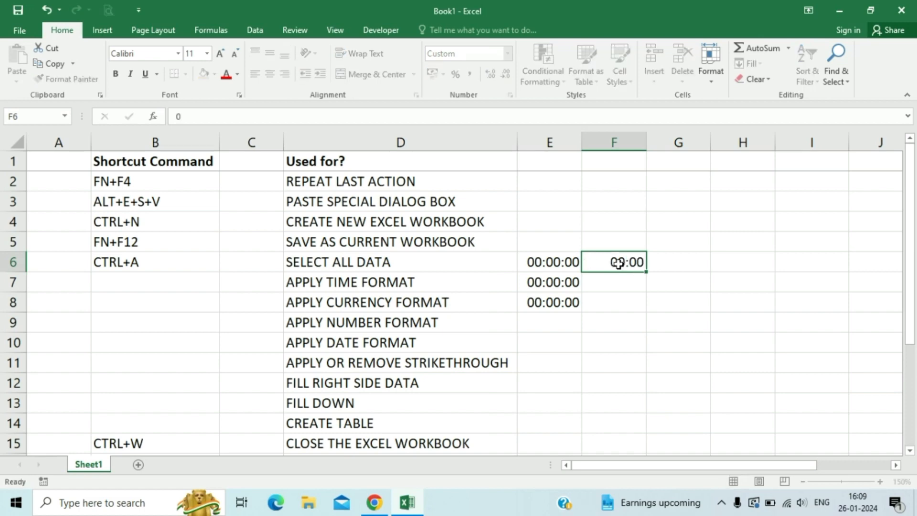
{"action": "key", "text": "Return"}
{"action": "type", "text": "0"}
{"action": "key", "text": "Return"}
{"action": "type", "text": "0"}
{"action": "key", "text": "Return"}
{"action": "key", "text": "Up"}
{"action": "key", "text": "Up"}
{"action": "key", "text": "Up"}
{"action": "key", "text": "Right"}
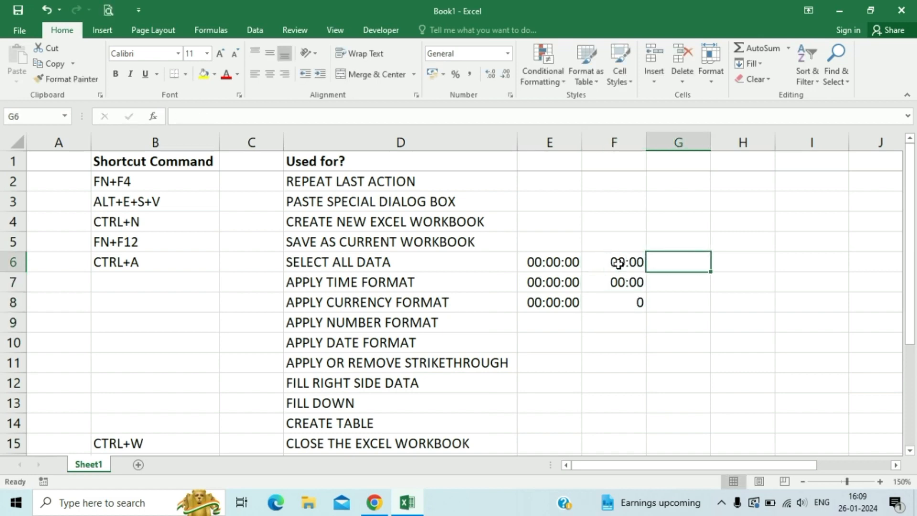
- Enter 0 in each of the cells G6, G7 and G8
{"action": "type", "text": "0"}
{"action": "key", "text": "Return"}
{"action": "type", "text": "0"}
{"action": "key", "text": "Return"}
{"action": "type", "text": "0"}
{"action": "key", "text": "ctrl+Return"}
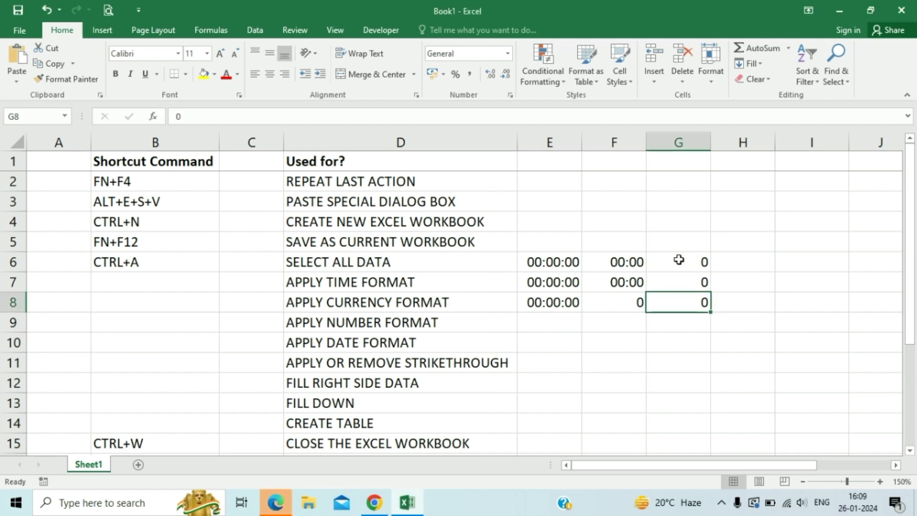
- Apply the hours-and-minutes time format to G6:G8, and return the selection to G6
{"action": "key", "text": "Up"}
{"action": "key", "text": "Up"}
{"action": "key", "text": "Up"}
{"action": "key", "text": "Down"}
{"action": "key", "text": "shift+Down"}
{"action": "key", "text": "shift+Down"}
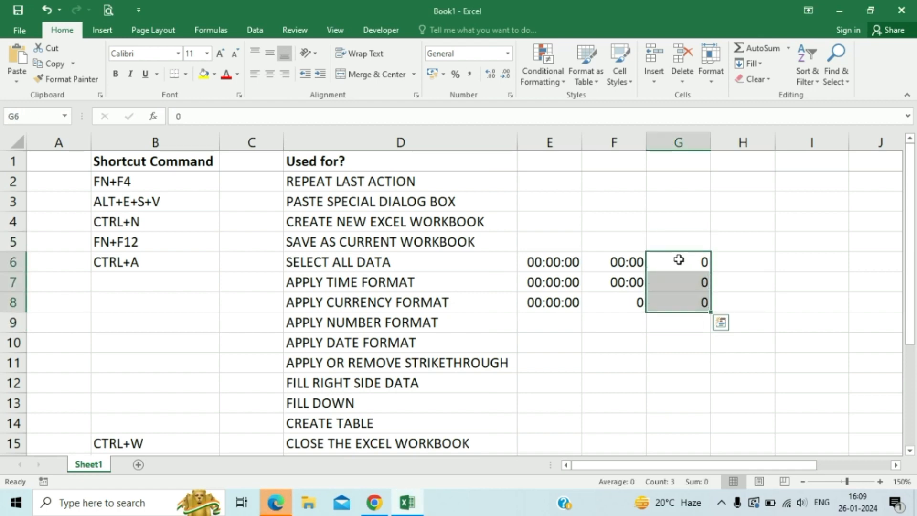
{"action": "key", "text": "ctrl+shift+2"}
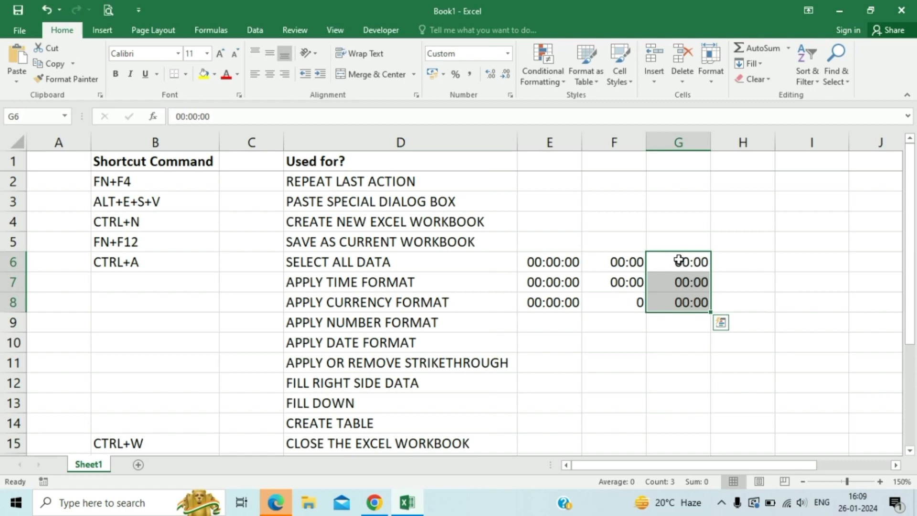
{"action": "left_click", "coordinate": [696, 261]}
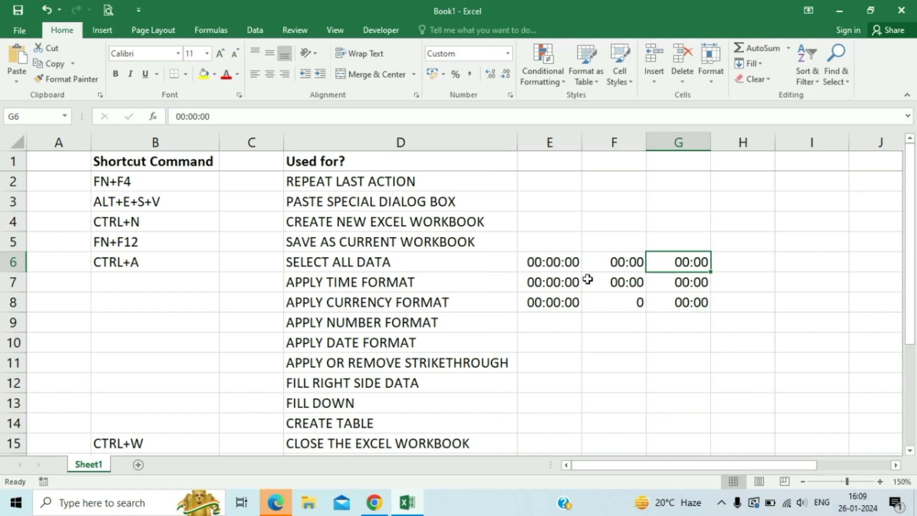
- Clear the sample time values from the range E6:H9
{"action": "left_click", "coordinate": [548, 263]}
{"action": "key", "text": "shift+Down"}
{"action": "key", "text": "shift+Down"}
{"action": "key", "text": "shift+Down"}
{"action": "key", "text": "shift+Right"}
{"action": "key", "text": "shift+Right"}
{"action": "key", "text": "shift+Right"}
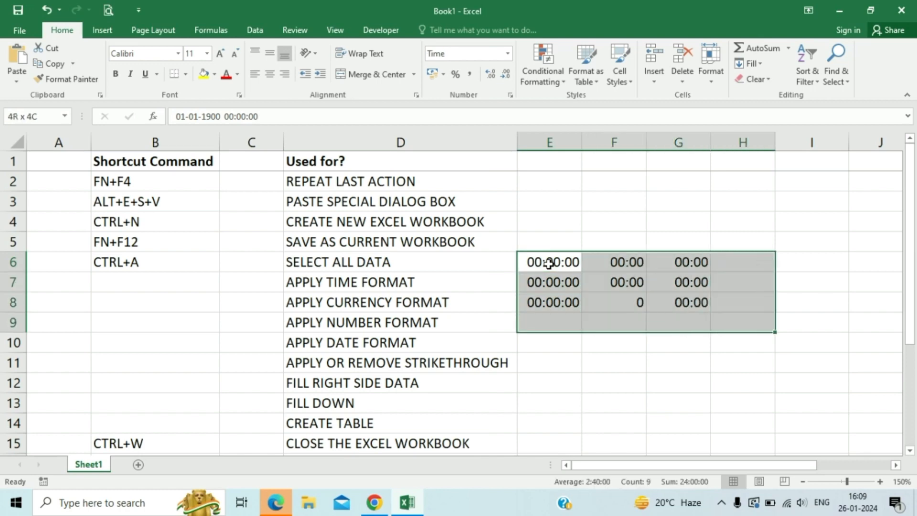
{"action": "key", "text": "Delete"}
- Enter CTRL+SHIFT+@ in B7 as the shortcut for applying the time format, and remove the underline from the cell
{"action": "key", "text": "Left"}
{"action": "key", "text": "Left"}
{"action": "key", "text": "Left"}
{"action": "key", "text": "Down"}
{"action": "key", "text": "Down"}
{"action": "key", "text": "Up"}
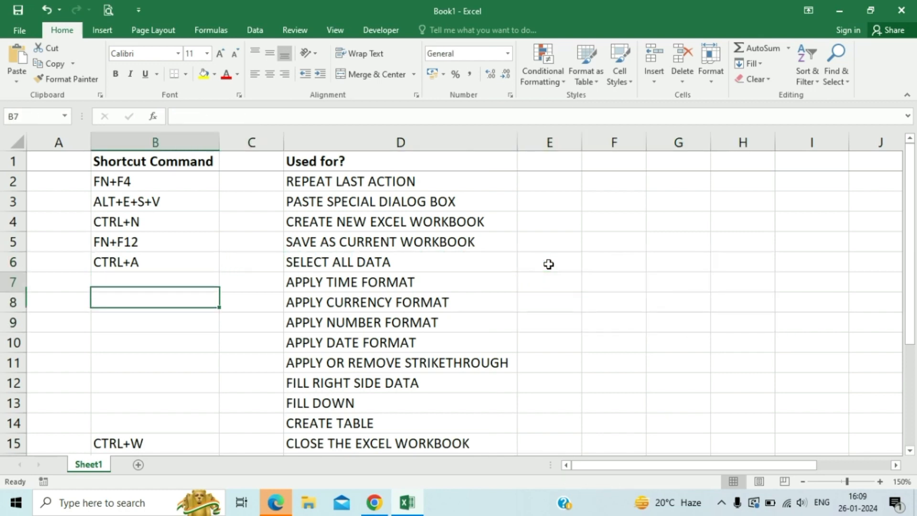
{"action": "type", "text": "CR"}
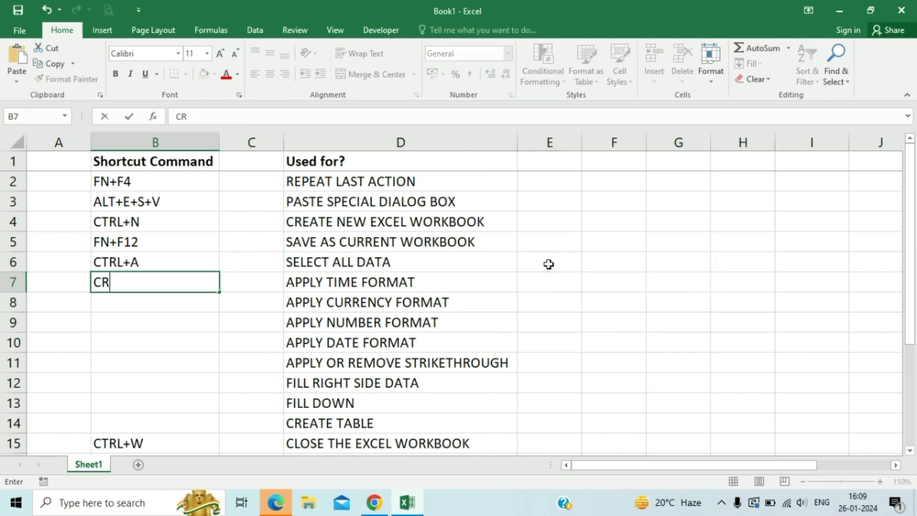
{"action": "key", "text": "BackSpace"}
{"action": "type", "text": "TRL+SHIFT+@"}
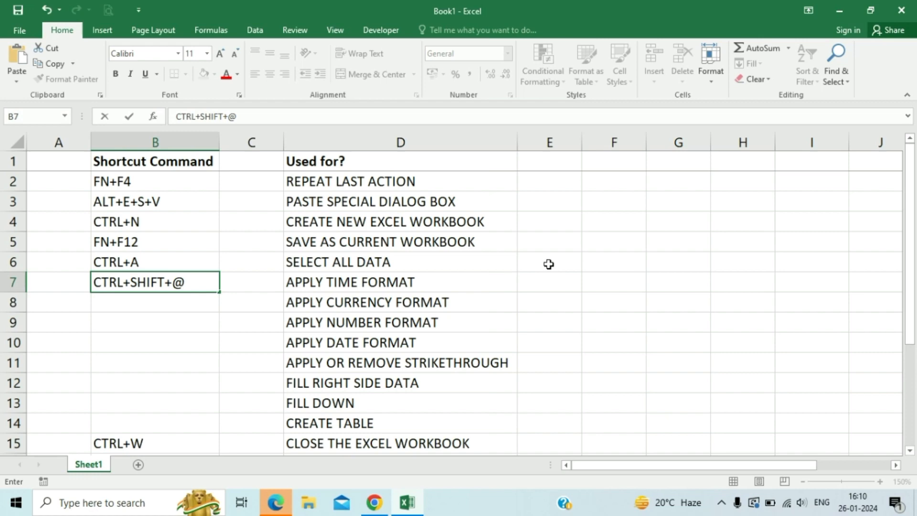
{"action": "key", "text": "Return"}
{"action": "key", "text": "Up"}
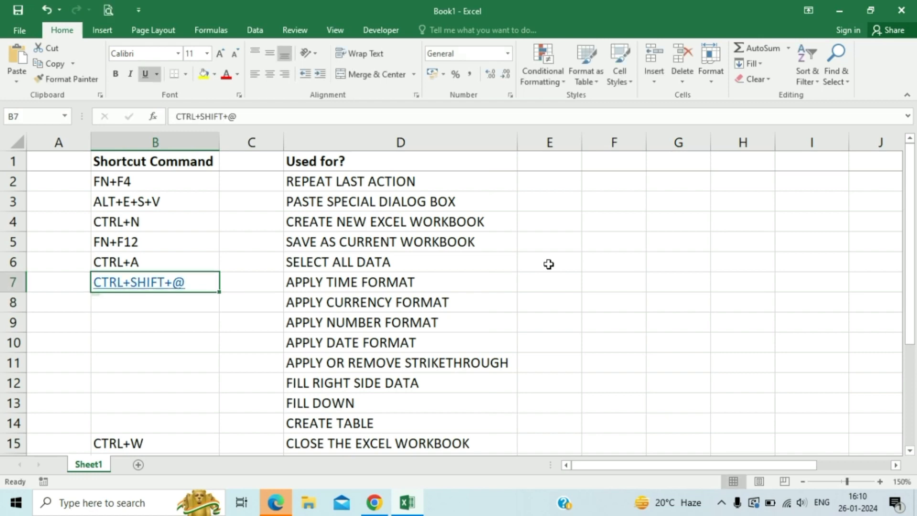
{"action": "key", "text": "ctrl+u"}
{"action": "key", "text": "Right"}
{"action": "key", "text": "Right"}
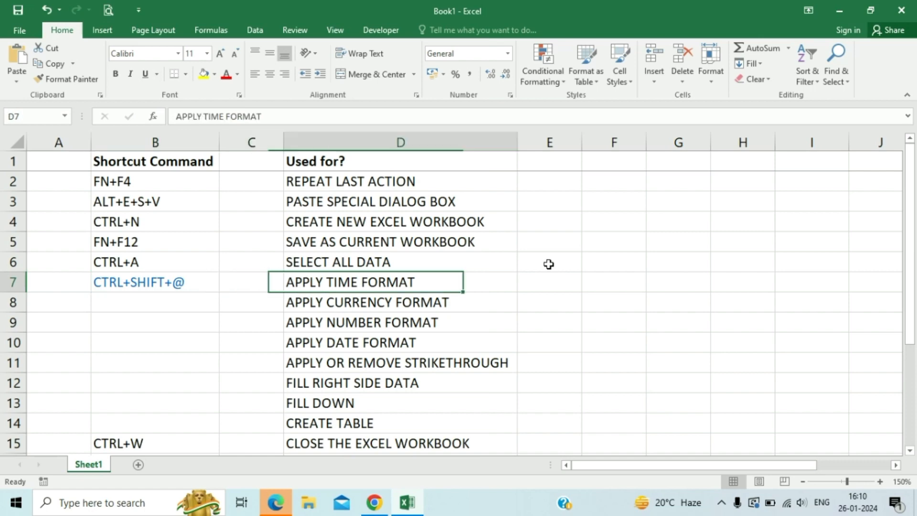
{"action": "key", "text": "Down"}
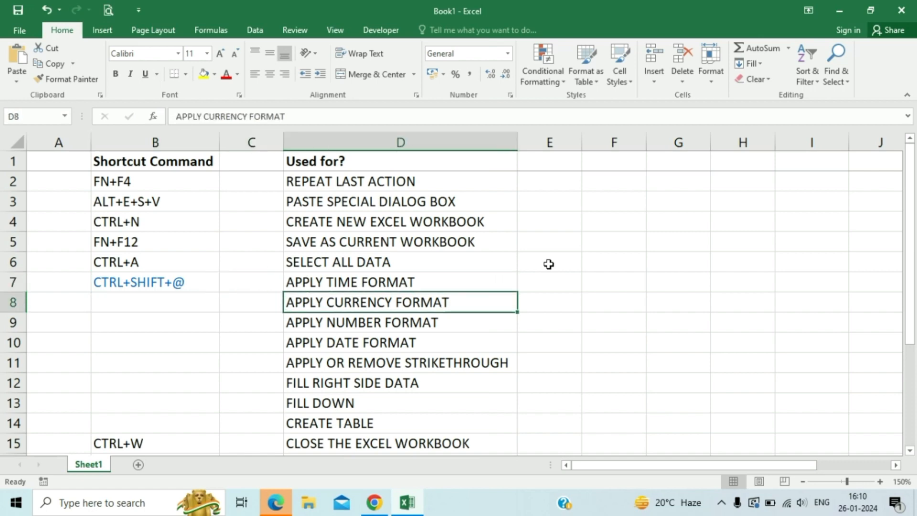
{"action": "key", "text": "Right"}
{"action": "key", "text": "Right"}
{"action": "key", "text": "Up"}
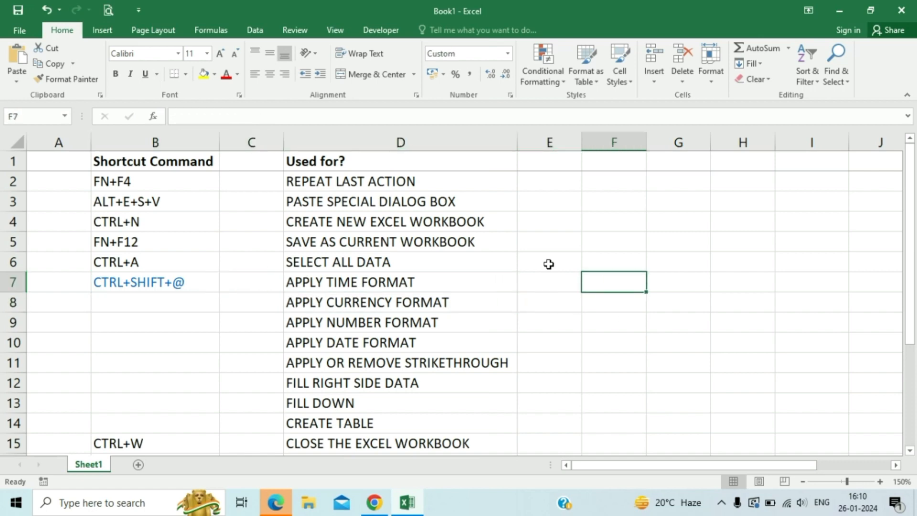
{"action": "type", "text": "12333"}
{"action": "key", "text": "Return"}
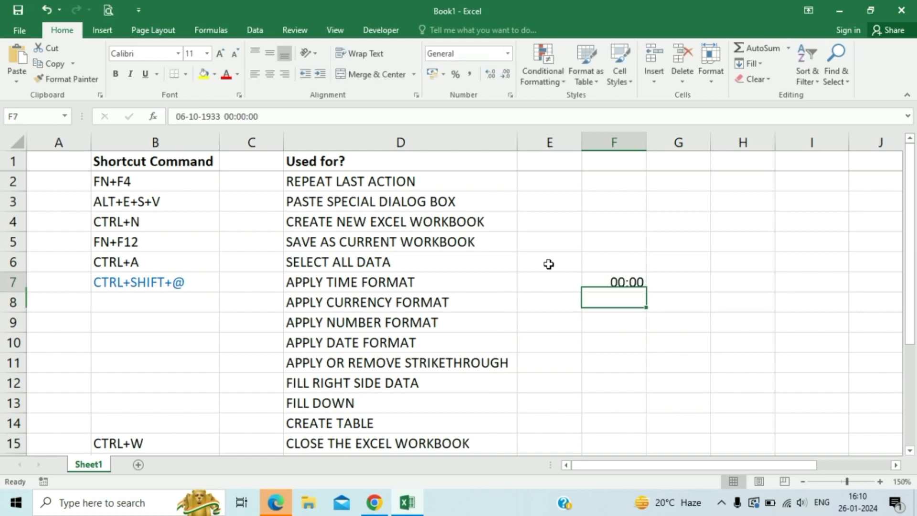
{"action": "key", "text": "Up"}
{"action": "key", "text": "Up"}
{"action": "key", "text": "Up"}
{"action": "key", "text": "Up"}
{"action": "key", "text": "Down"}
{"action": "key", "text": "Down"}
{"action": "key", "text": "Down"}
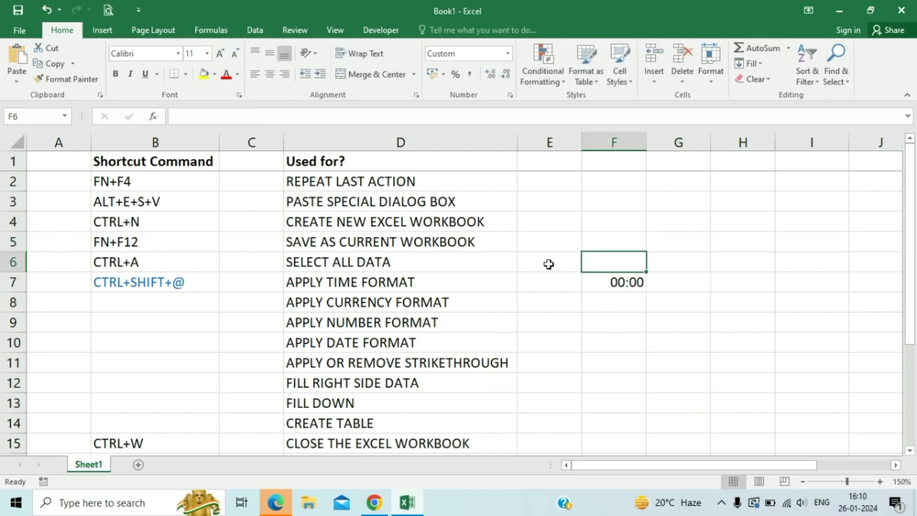
{"action": "key", "text": "Delete"}
- Enter 1222 in E3 as the sample amount for the currency format
{"action": "key", "text": "Up"}
{"action": "key", "text": "Up"}
{"action": "key", "text": "Up"}
{"action": "key", "text": "Up"}
{"action": "key", "text": "Left"}
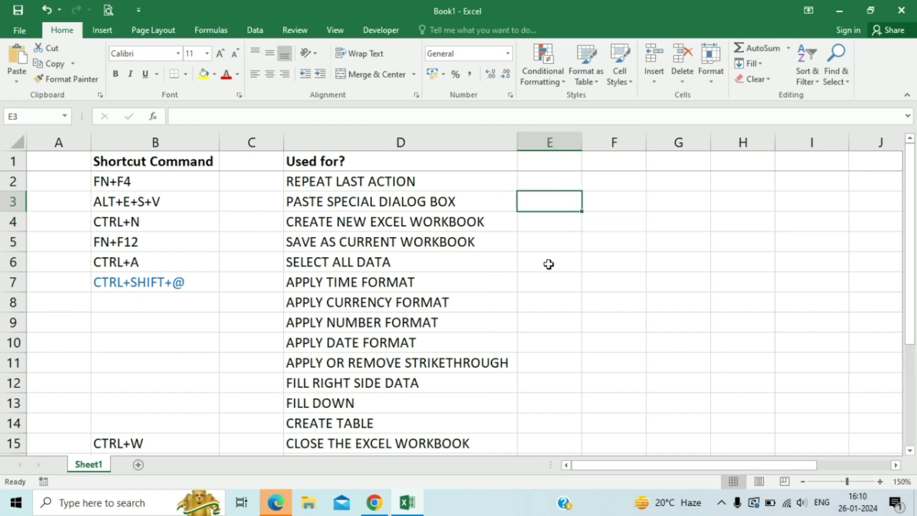
{"action": "type", "text": "1222"}
{"action": "key", "text": "Tab"}
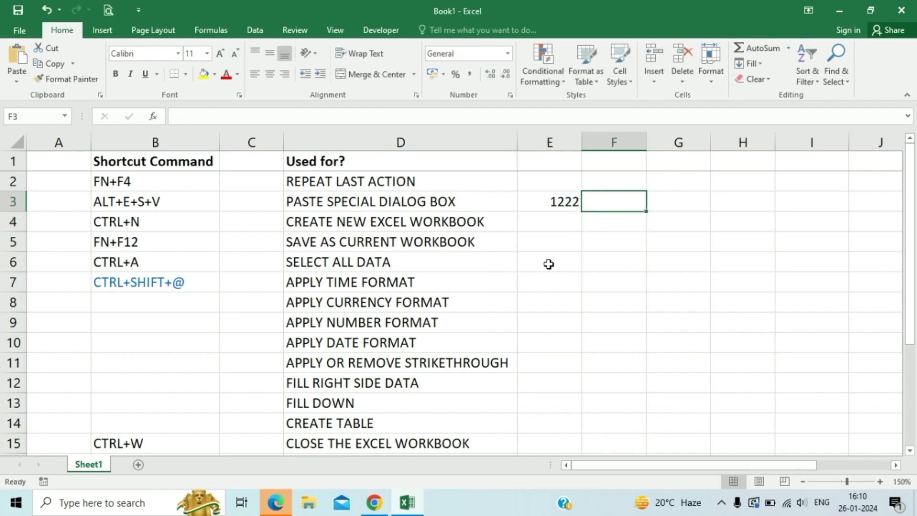
- Preview the Currency category of the Format Cells dialog for E3, and close the dialog without applying it
{"action": "key", "text": "Left"}
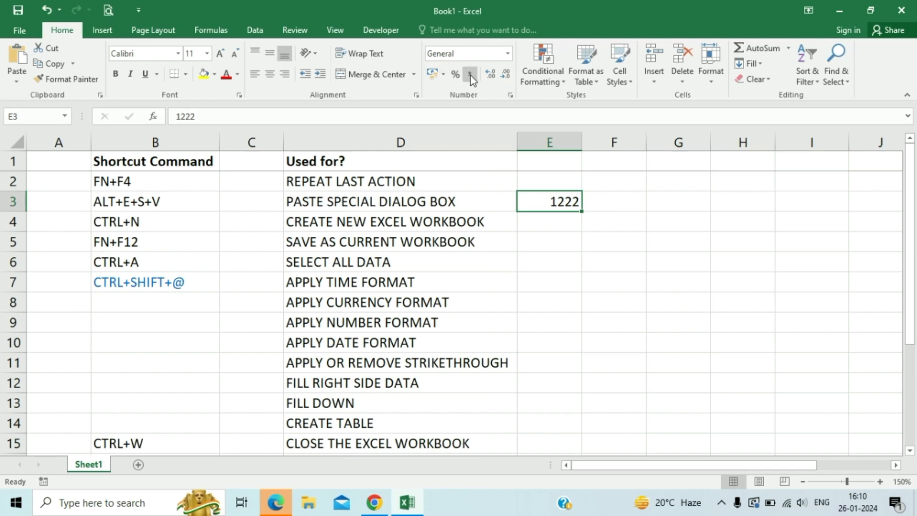
{"action": "left_click", "coordinate": [509, 56]}
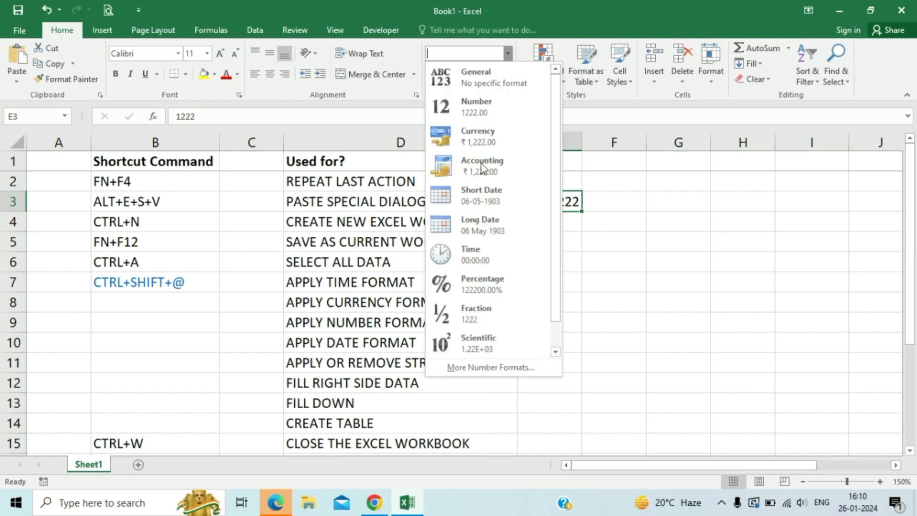
{"action": "left_click", "coordinate": [479, 365]}
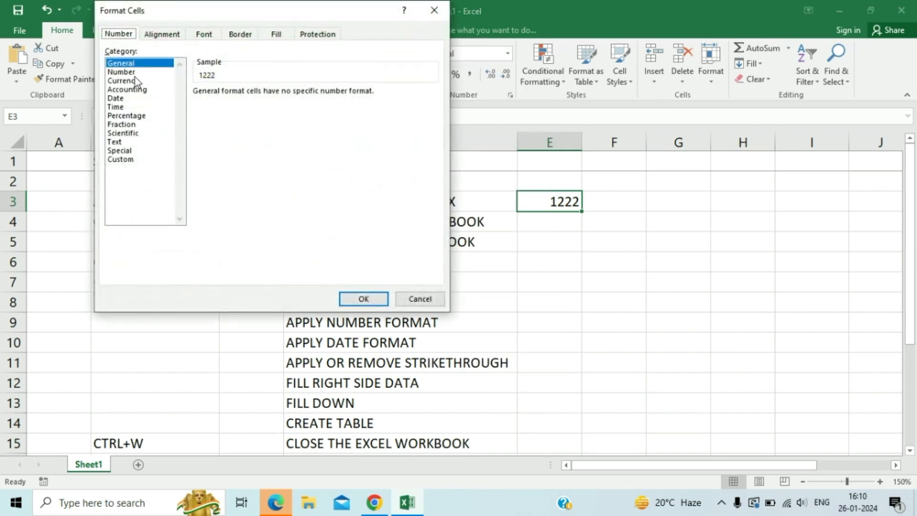
{"action": "left_click", "coordinate": [133, 81]}
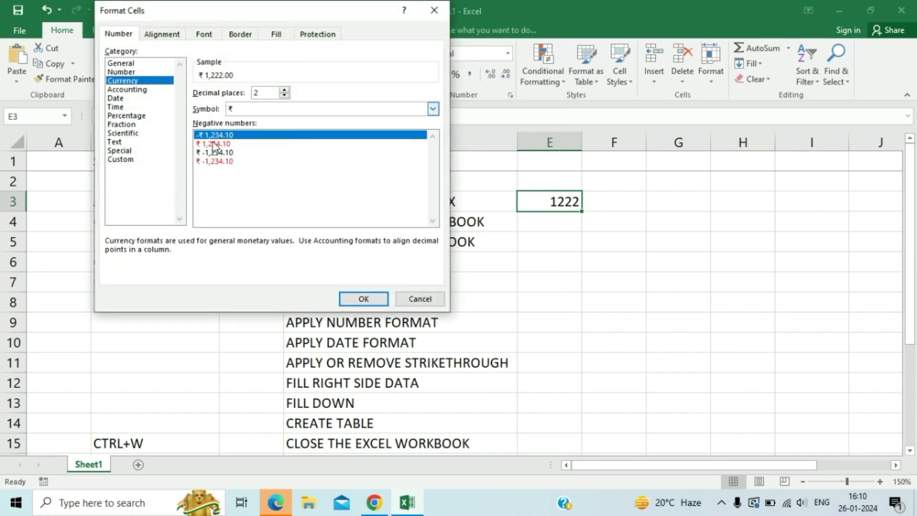
{"action": "left_click", "coordinate": [417, 301]}
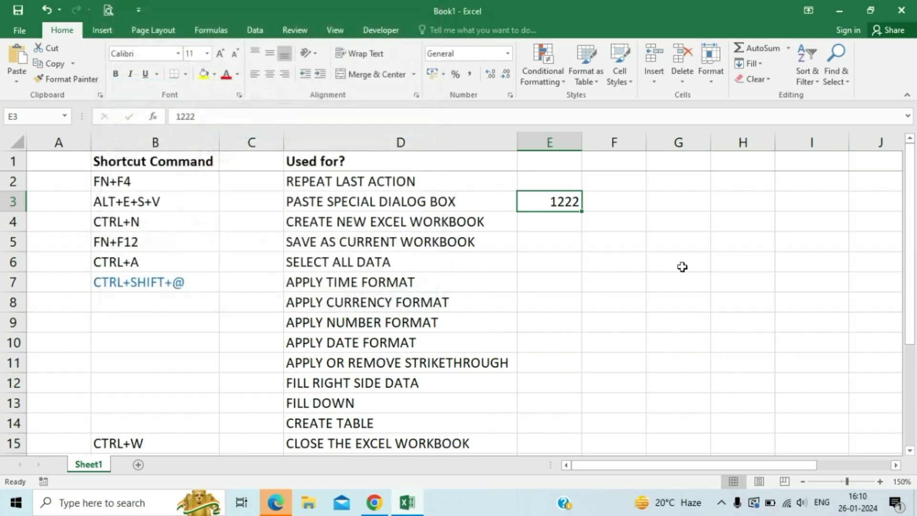
- Enter 3232 in G3 and apply the currency format to the cell with the CTRL+SHIFT+$ shortcut
{"action": "left_click", "coordinate": [620, 201]}
{"action": "key", "text": "Right"}
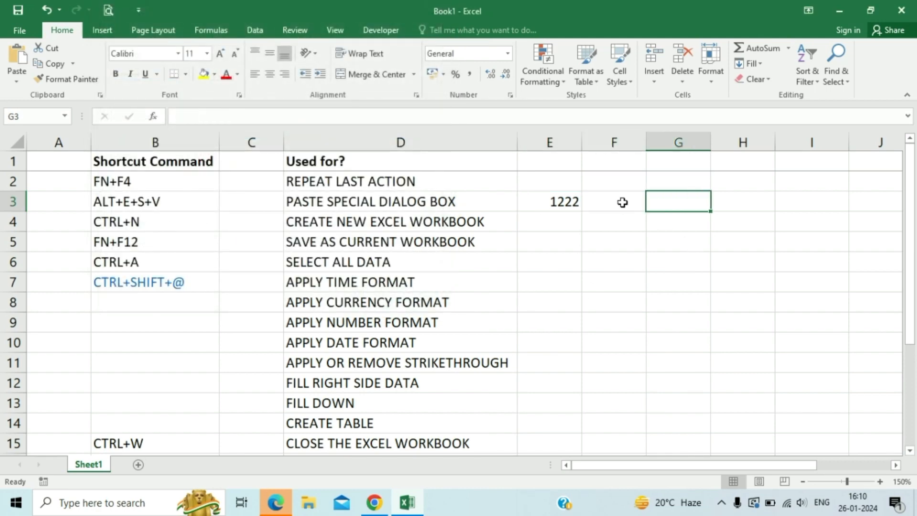
{"action": "type", "text": "3232"}
{"action": "left_click", "coordinate": [622, 202]}
{"action": "key", "text": "Right"}
{"action": "key", "text": "ctrl+shift+4"}
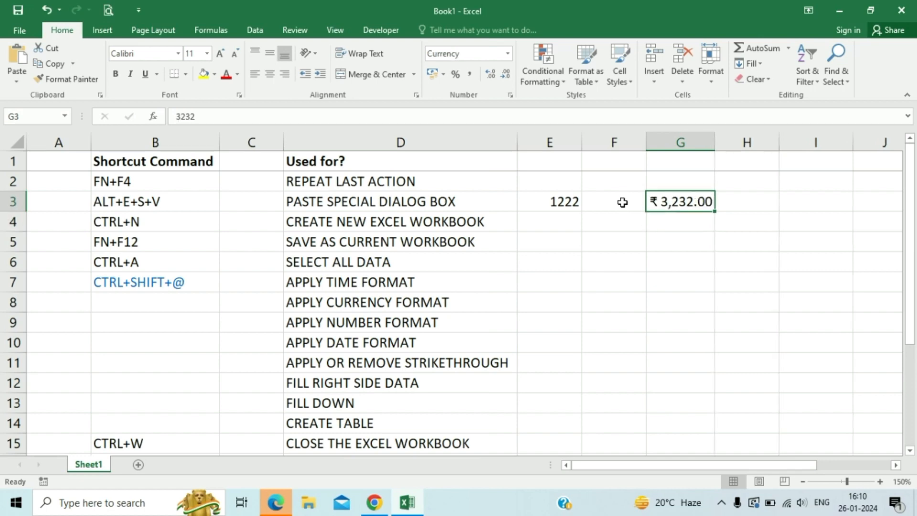
- Enter CTRL+SHIFT+$ in B8 as the shortcut for applying the currency format
{"action": "key", "text": "Left"}
{"action": "key", "text": "Left"}
{"action": "key", "text": "Left"}
{"action": "key", "text": "Left"}
{"action": "key", "text": "Left"}
{"action": "key", "text": "Down"}
{"action": "key", "text": "Down"}
{"action": "key", "text": "Down"}
{"action": "key", "text": "Down"}
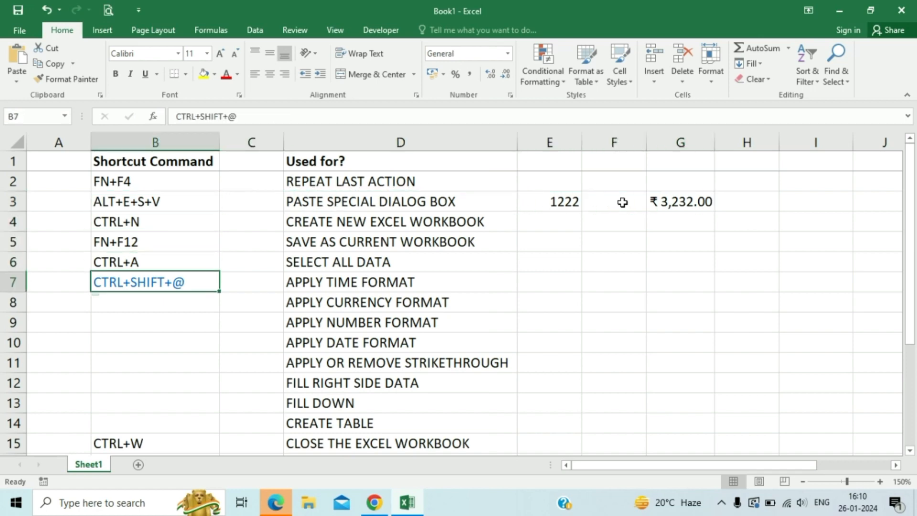
{"action": "key", "text": "Right"}
{"action": "key", "text": "Right"}
{"action": "key", "text": "Down"}
{"action": "key", "text": "Left"}
{"action": "key", "text": "Left"}
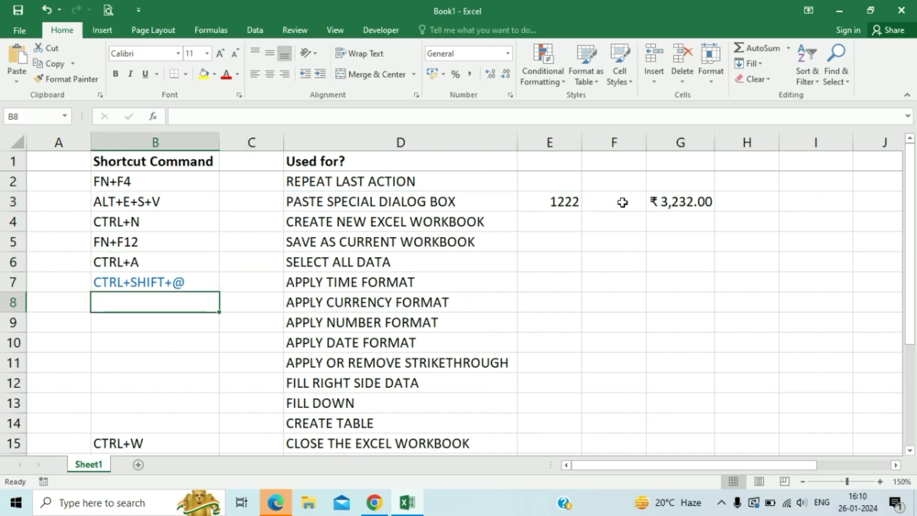
{"action": "key", "text": "ctrl+d"}
{"action": "key", "text": "ctrl+z"}
{"action": "type", "text": "CTRL"}
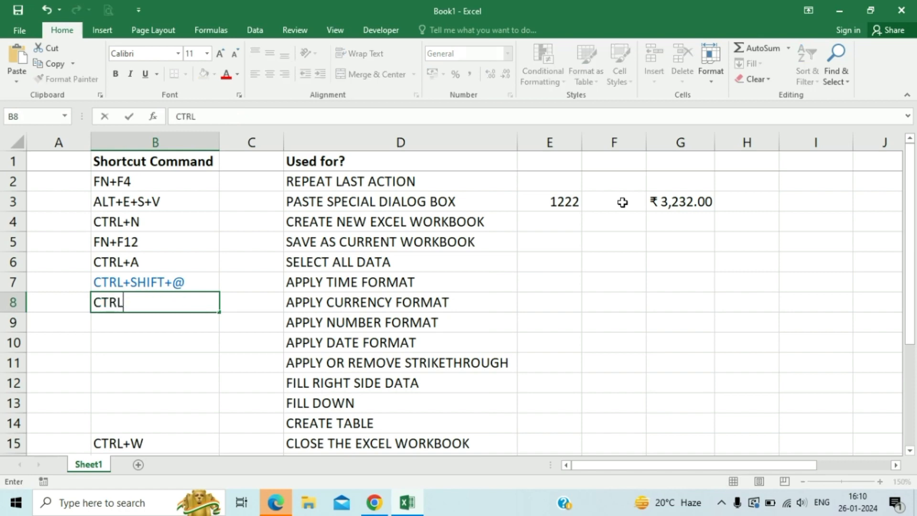
{"action": "type", "text": "+SHIFT"}
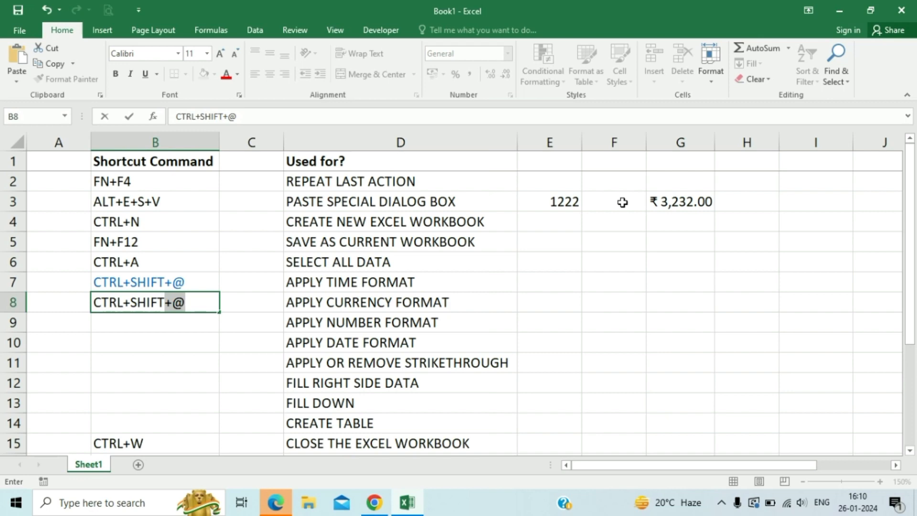
{"action": "type", "text": "+$"}
{"action": "key", "text": "Return"}
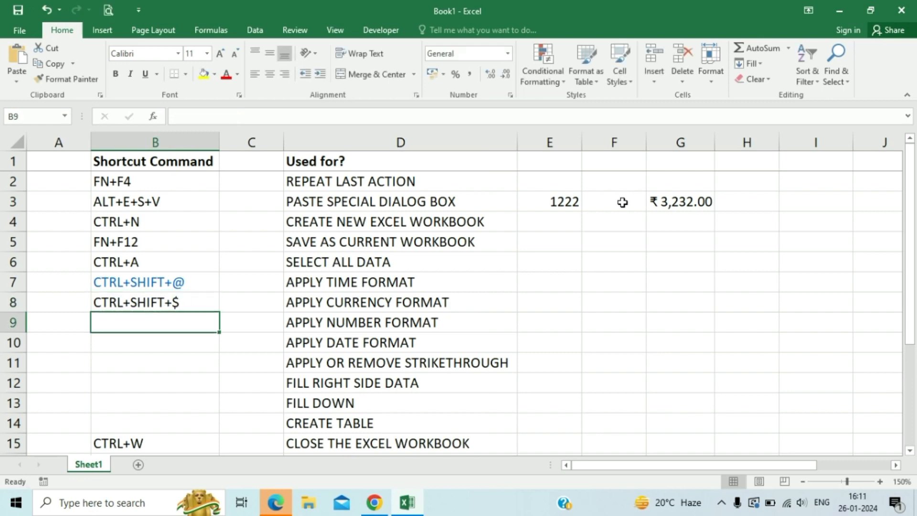
- Clear the sample amount from E3
{"action": "key", "text": "Up"}
{"action": "key", "text": "Up"}
{"action": "key", "text": "Up"}
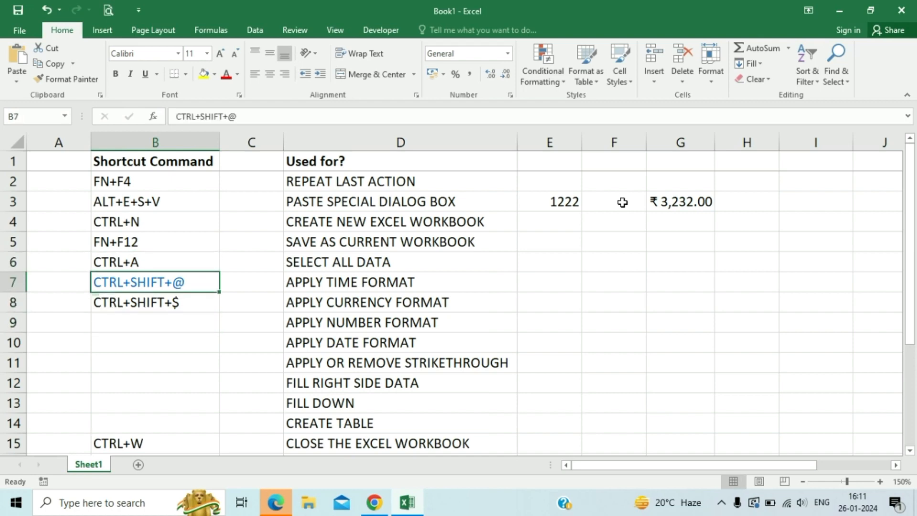
{"action": "key", "text": "Right"}
{"action": "key", "text": "Right"}
{"action": "key", "text": "Right"}
{"action": "key", "text": "Up"}
{"action": "key", "text": "Up"}
{"action": "key", "text": "Up"}
{"action": "key", "text": "Up"}
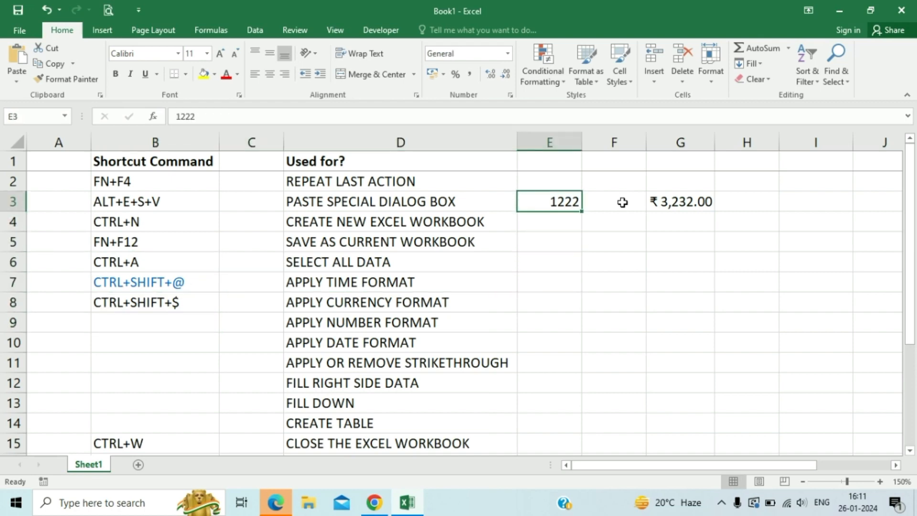
{"action": "key", "text": "shift+Right"}
{"action": "key", "text": "Left"}
{"action": "key", "text": "Right"}
{"action": "key", "text": "Delete"}
- Go to row 9 and look at the APPLY NUMBER FORMAT description in D9
{"action": "key", "text": "Left"}
{"action": "key", "text": "Left"}
{"action": "key", "text": "Left"}
{"action": "key", "text": "Down"}
{"action": "key", "text": "Down"}
{"action": "key", "text": "Down"}
{"action": "key", "text": "Down"}
{"action": "key", "text": "Down"}
{"action": "key", "text": "Down"}
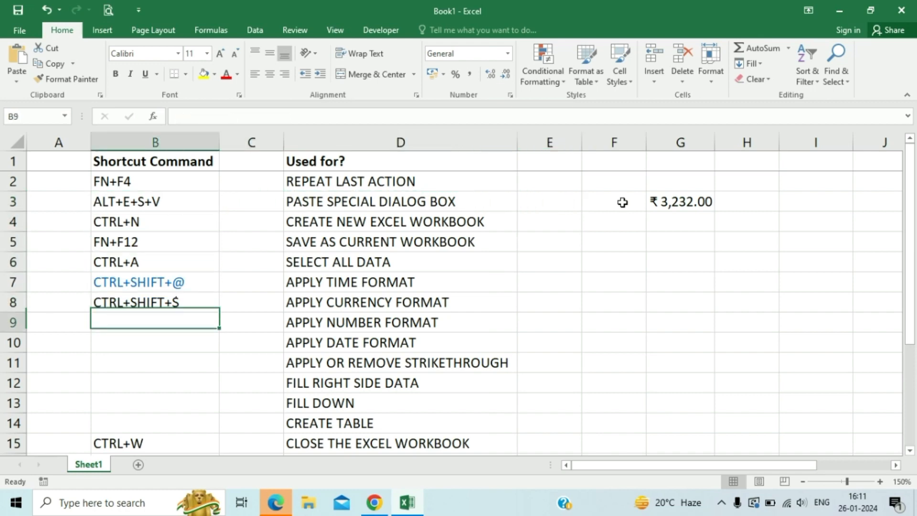
{"action": "key", "text": "Right"}
{"action": "key", "text": "Right"}
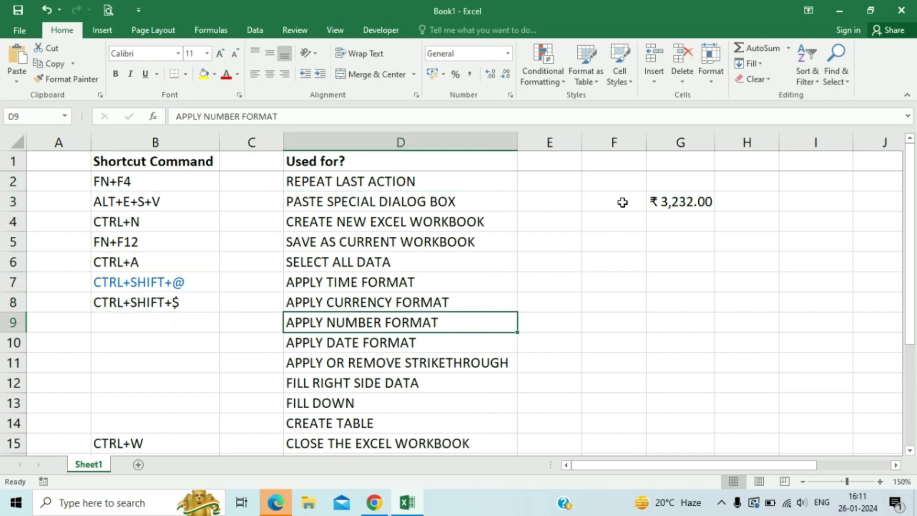
- Preview the Number category of the Format Cells dialog for G3, and close the dialog without applying it
{"action": "key", "text": "Up"}
{"action": "key", "text": "Up"}
{"action": "key", "text": "Up"}
{"action": "key", "text": "Right"}
{"action": "key", "text": "Up"}
{"action": "key", "text": "Right"}
{"action": "key", "text": "Up"}
{"action": "key", "text": "Up"}
{"action": "key", "text": "Right"}
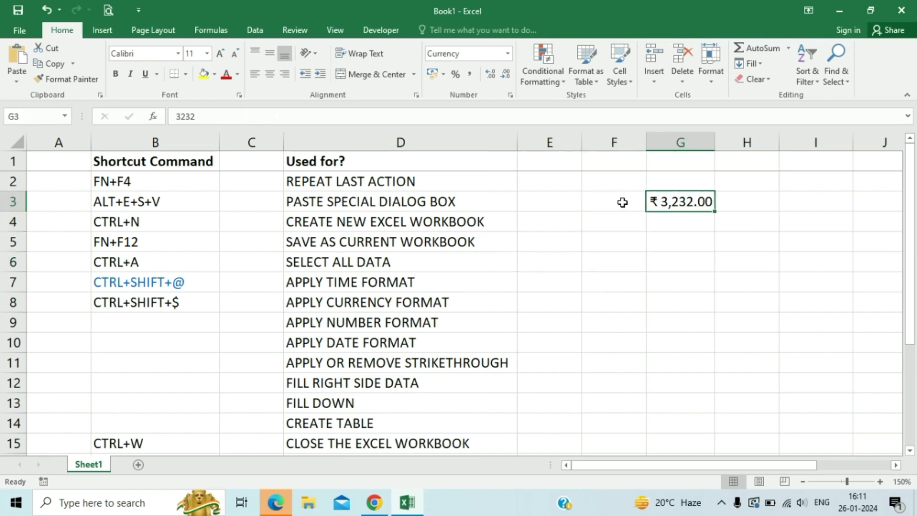
{"action": "key", "text": "Left"}
{"action": "key", "text": "Left"}
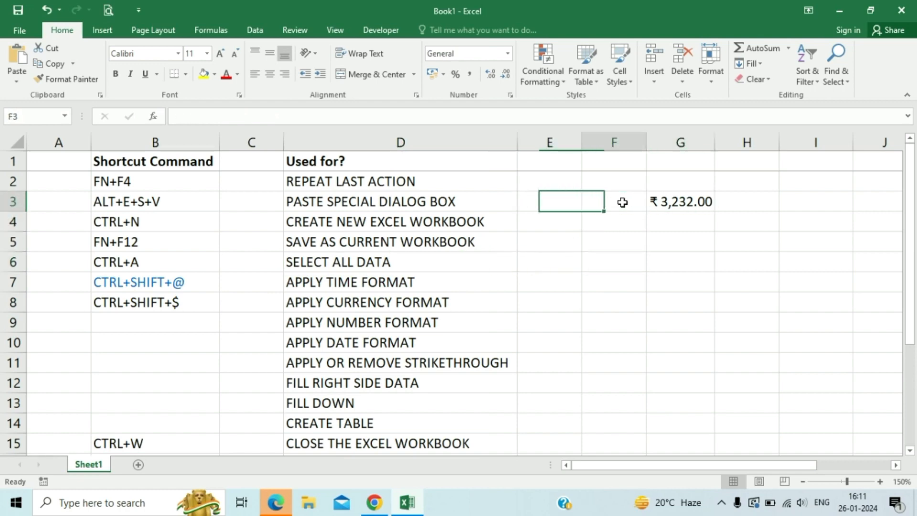
{"action": "key", "text": "Right"}
{"action": "key", "text": "Right"}
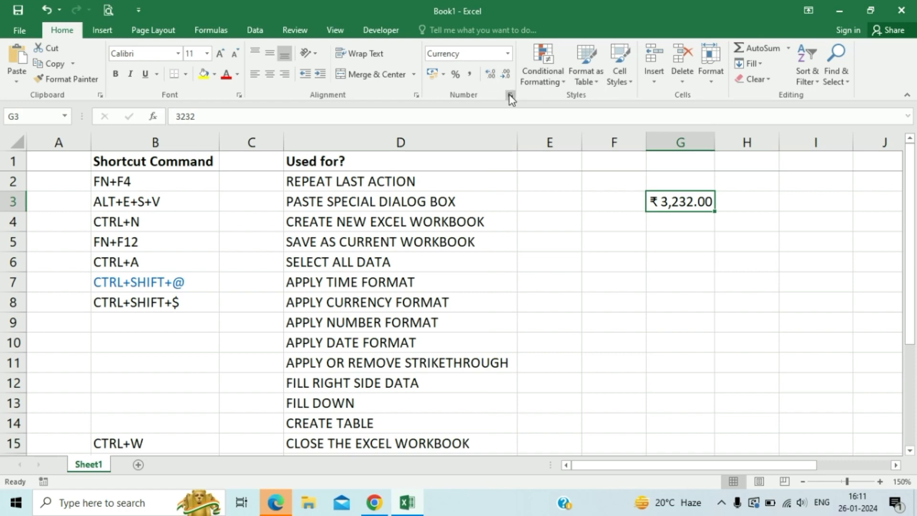
{"action": "left_click", "coordinate": [510, 95]}
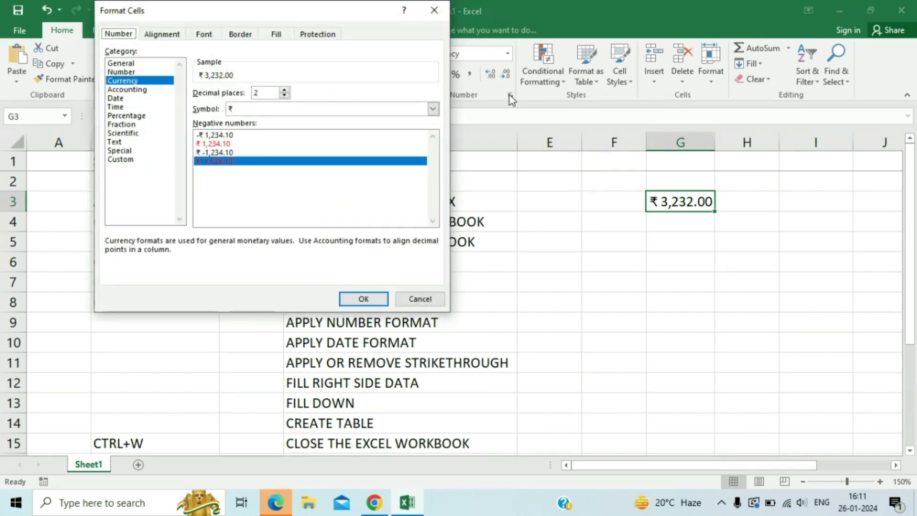
{"action": "left_click", "coordinate": [136, 73]}
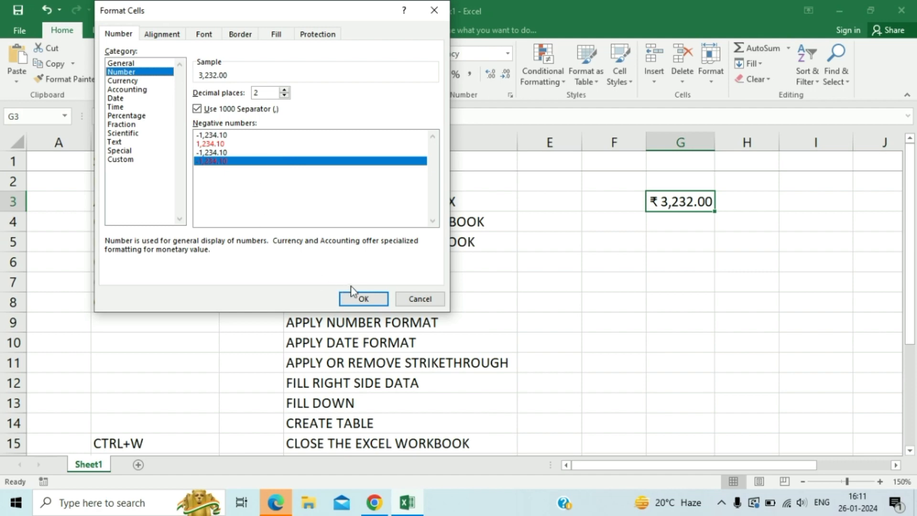
{"action": "left_click", "coordinate": [409, 300]}
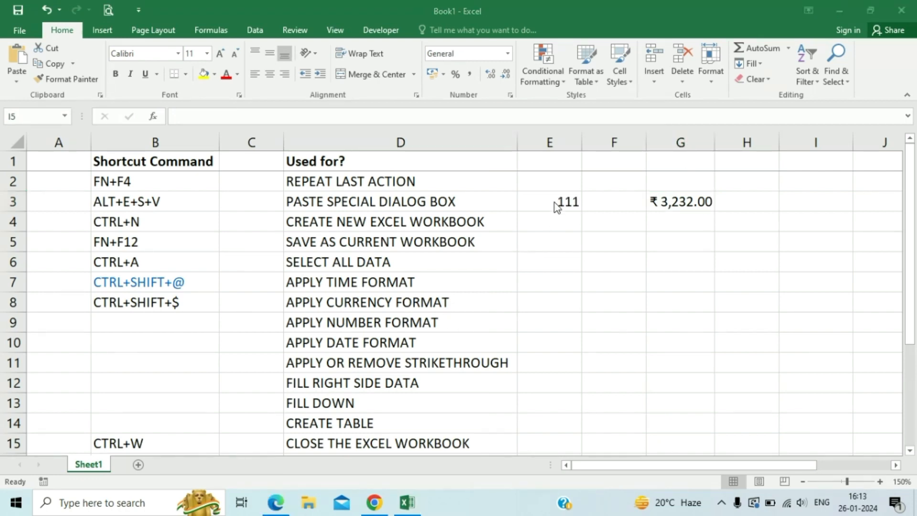
- Enter CTRL+SHIFT+! in B9 as the shortcut for applying the number format
{"action": "left_click", "coordinate": [554, 202]}
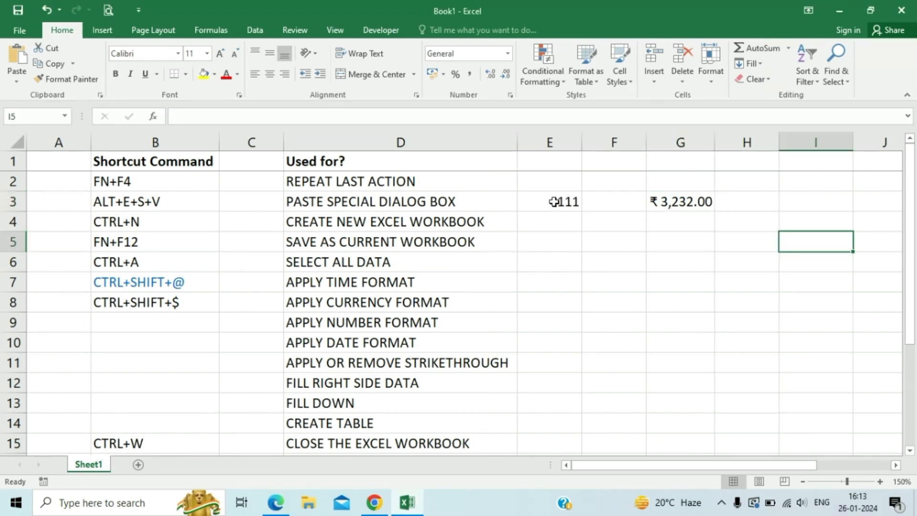
{"action": "left_click", "coordinate": [554, 202]}
{"action": "left_click", "coordinate": [124, 327]}
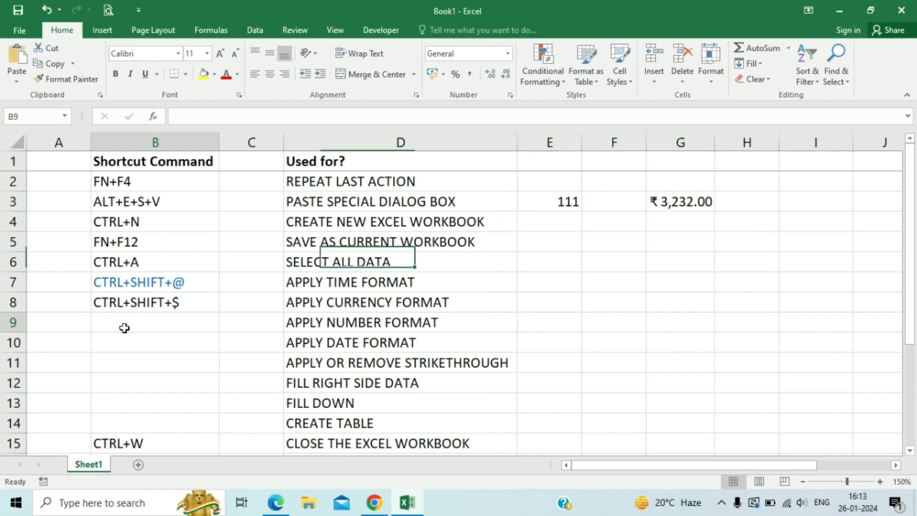
{"action": "type", "text": "CTRL"}
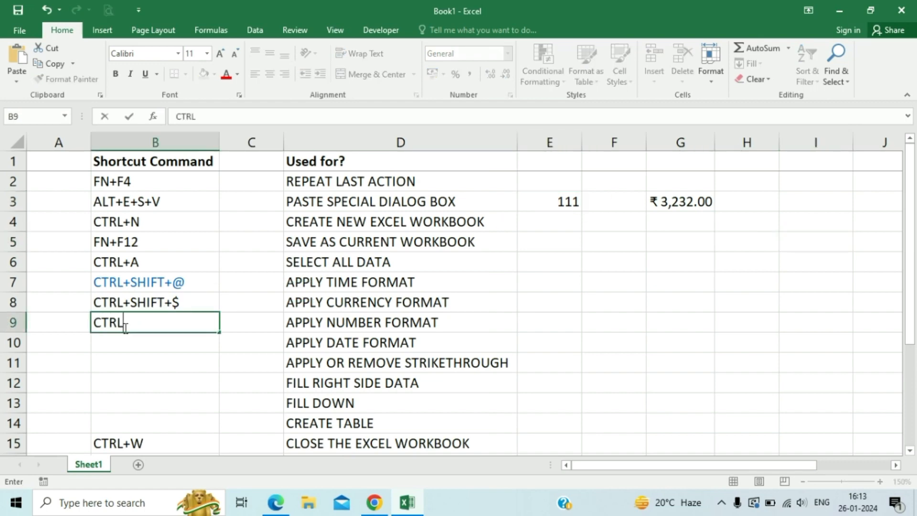
{"action": "type", "text": "+SHIFT+"}
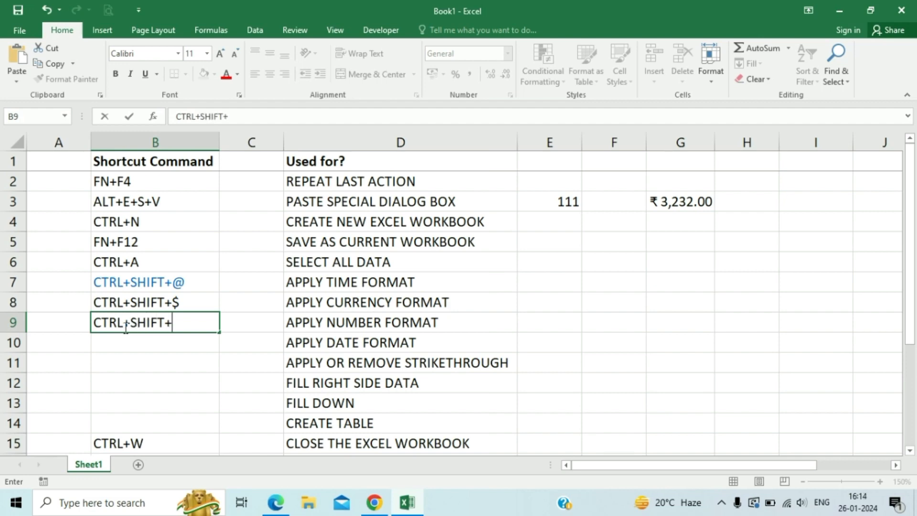
{"action": "type", "text": "!"}
{"action": "key", "text": "Return"}
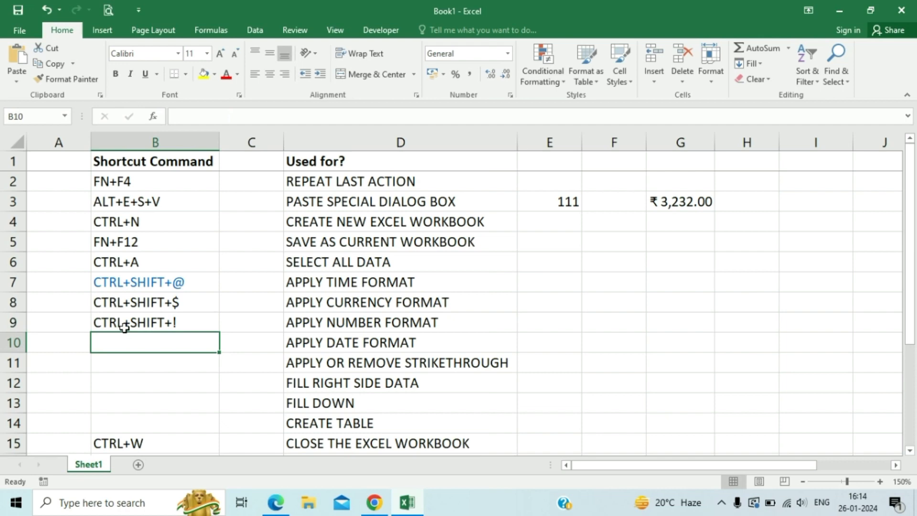
- Enter 1234 in E7 and apply the date format to it with the CTRL+SHIFT+3 shortcut
{"action": "key", "text": "Right"}
{"action": "key", "text": "Right"}
{"action": "key", "text": "Right"}
{"action": "key", "text": "Right"}
{"action": "key", "text": "Up"}
{"action": "key", "text": "Up"}
{"action": "key", "text": "Up"}
{"action": "key", "text": "Up"}
{"action": "key", "text": "Left"}
{"action": "key", "text": "Up"}
{"action": "key", "text": "Up"}
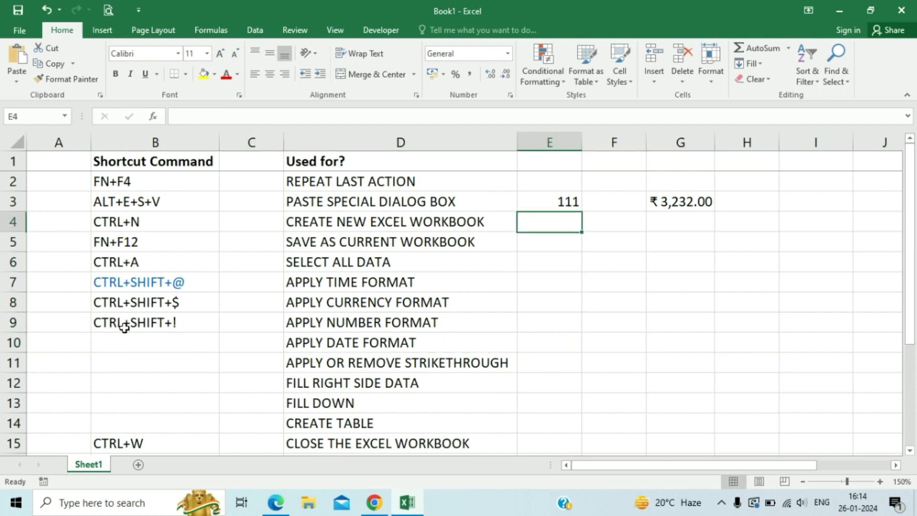
{"action": "key", "text": "Down"}
{"action": "key", "text": "Down"}
{"action": "key", "text": "Down"}
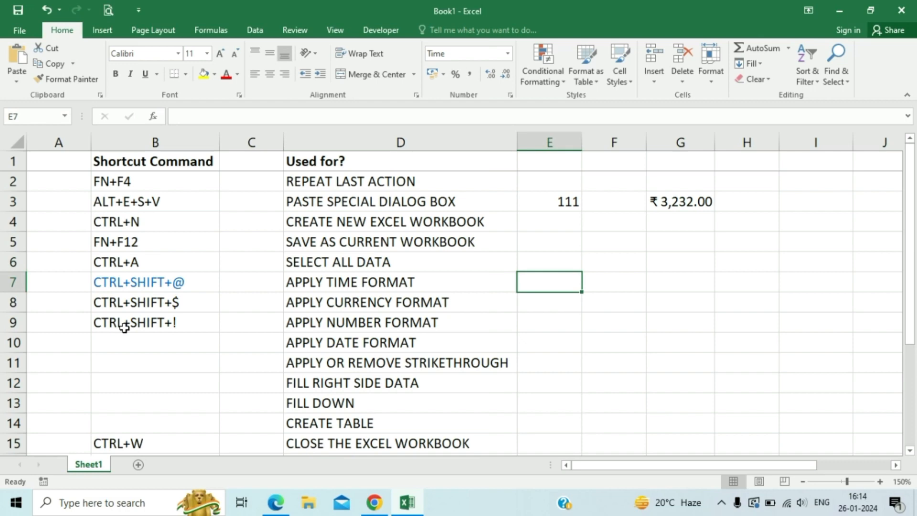
{"action": "type", "text": "1234"}
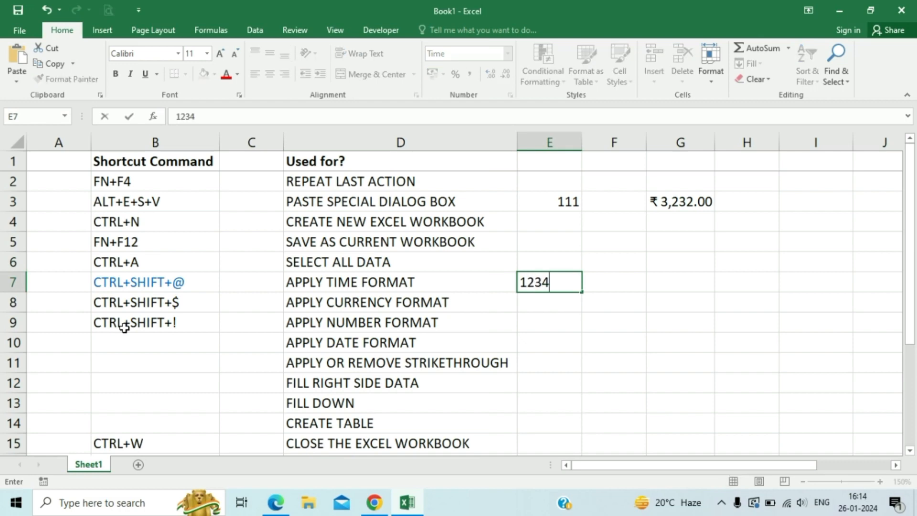
{"action": "key", "text": "Return"}
{"action": "key", "text": "Up"}
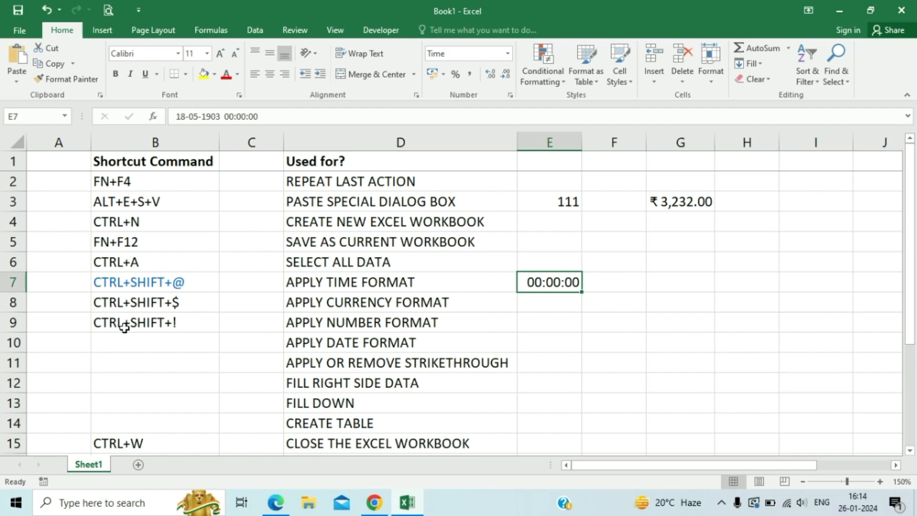
{"action": "key", "text": "ctrl+shift+3"}
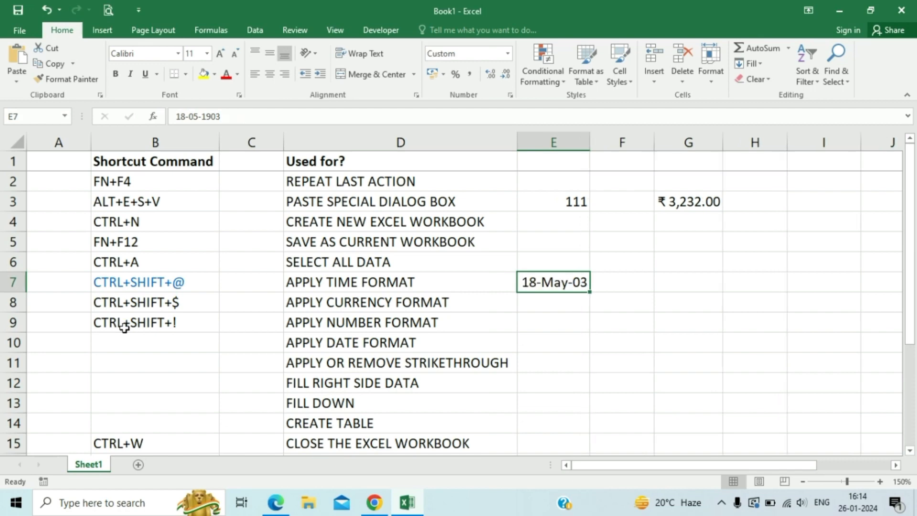
{"action": "key", "text": "Down"}
{"action": "key", "text": "Down"}
{"action": "key", "text": "Left"}
{"action": "key", "text": "Up"}
{"action": "key", "text": "Up"}
{"action": "key", "text": "Right"}
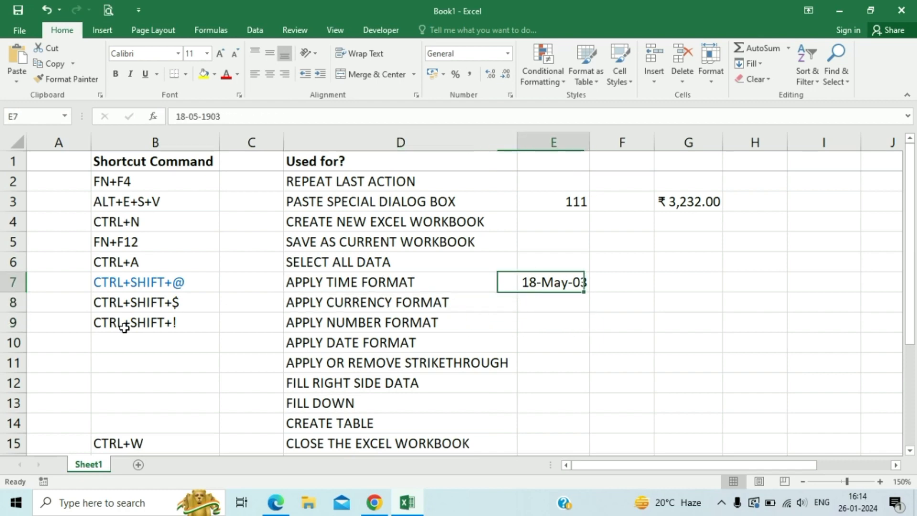
- Enter 22 in E8 as a second sample and apply the date format to it with the CTRL+SHIFT+3 shortcut
{"action": "key", "text": "Right"}
{"action": "key", "text": "Down"}
{"action": "key", "text": "Down"}
{"action": "key", "text": "Left"}
{"action": "key", "text": "Down"}
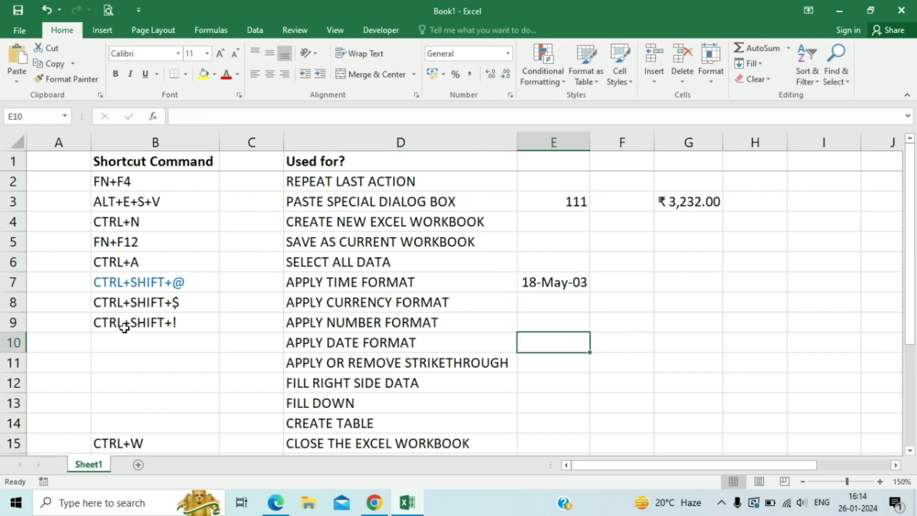
{"action": "key", "text": "Up"}
{"action": "key", "text": "Up"}
{"action": "type", "text": "32"}
{"action": "key", "text": "Return"}
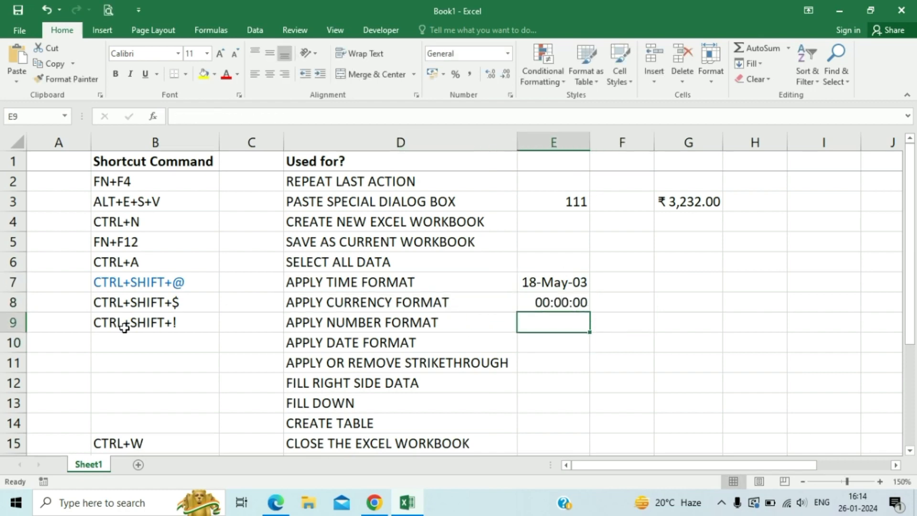
{"action": "key", "text": "Up"}
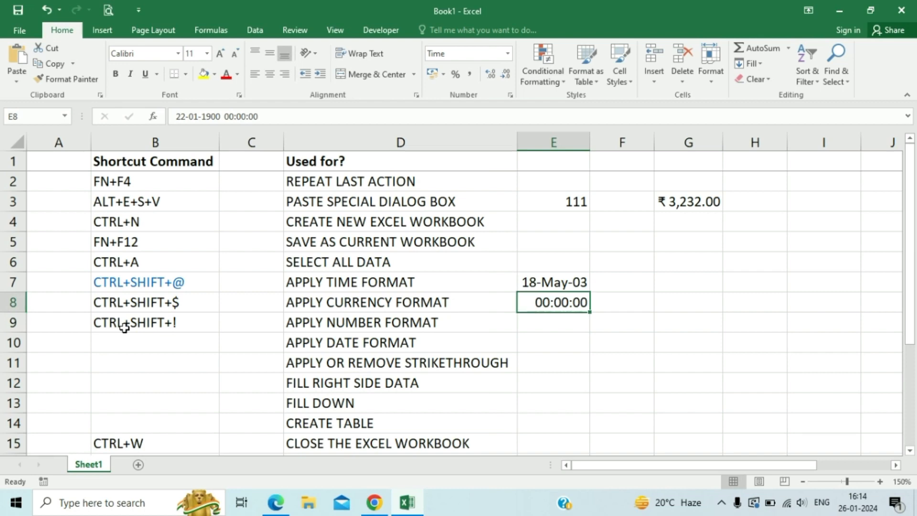
{"action": "key", "text": "ctrl+shift+3"}
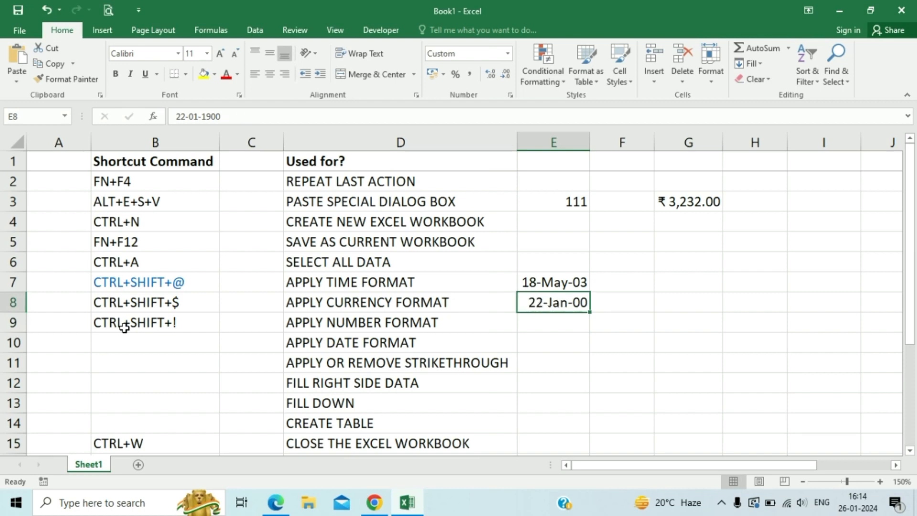
- Fill the shortcut text from B9 down into B10, beside the date format description
{"action": "key", "text": "Down"}
{"action": "key", "text": "Left"}
{"action": "key", "text": "Left"}
{"action": "key", "text": "Left"}
{"action": "key", "text": "Left"}
{"action": "key", "text": "Down"}
{"action": "key", "text": "Right"}
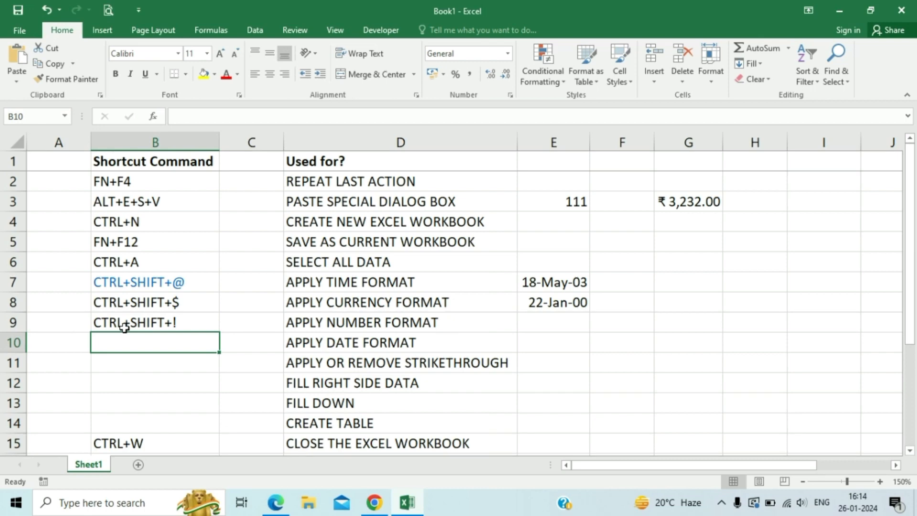
{"action": "key", "text": "ctrl+d"}
{"action": "key", "text": "Down"}
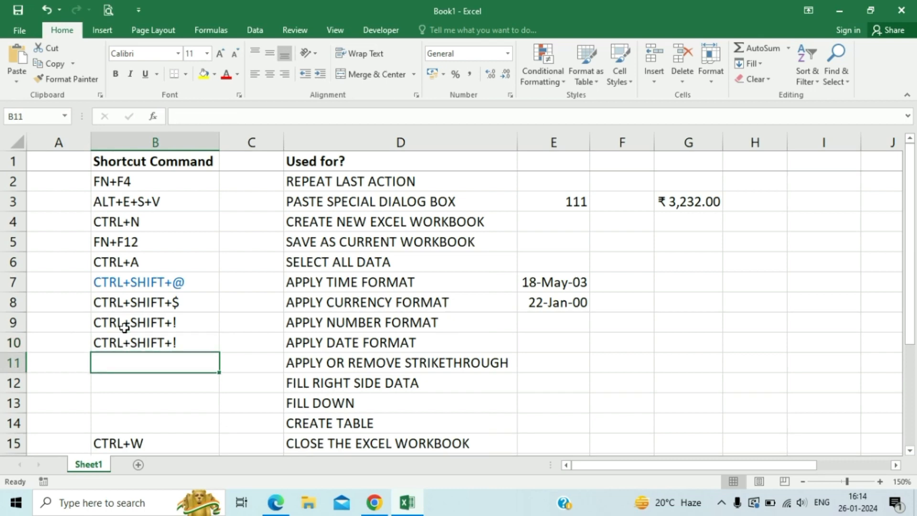
- Change the text in B10 to CTRL+SHIFT+# as the shortcut for applying the date format
{"action": "key", "text": "Up"}
{"action": "key", "text": "F2"}
{"action": "key", "text": "BackSpace"}
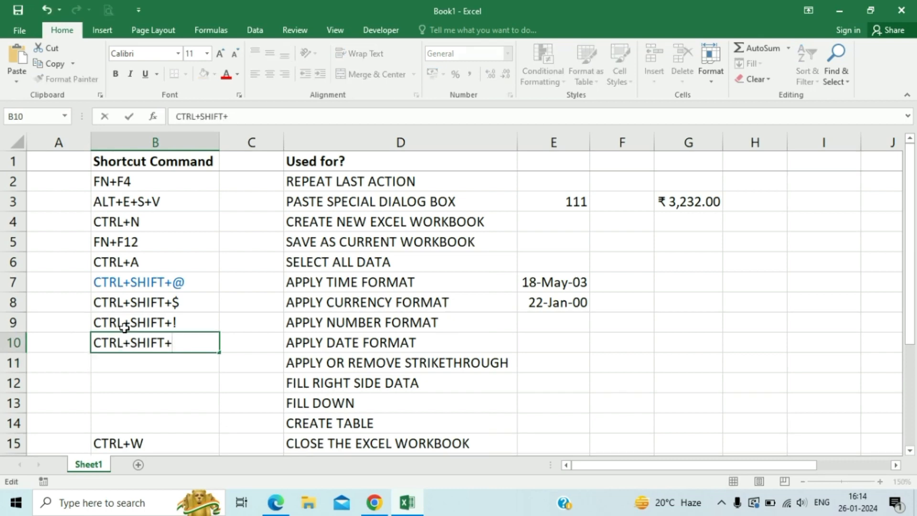
{"action": "type", "text": "#"}
{"action": "key", "text": "Return"}
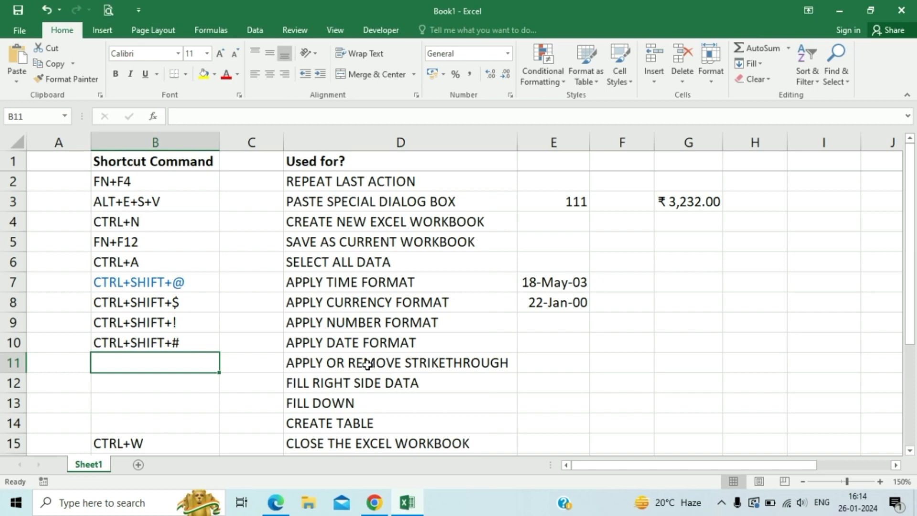
- Apply the Strikethrough font effect to D7 through the Format Cells dialog, and undo it
{"action": "left_click", "coordinate": [34, 182]}
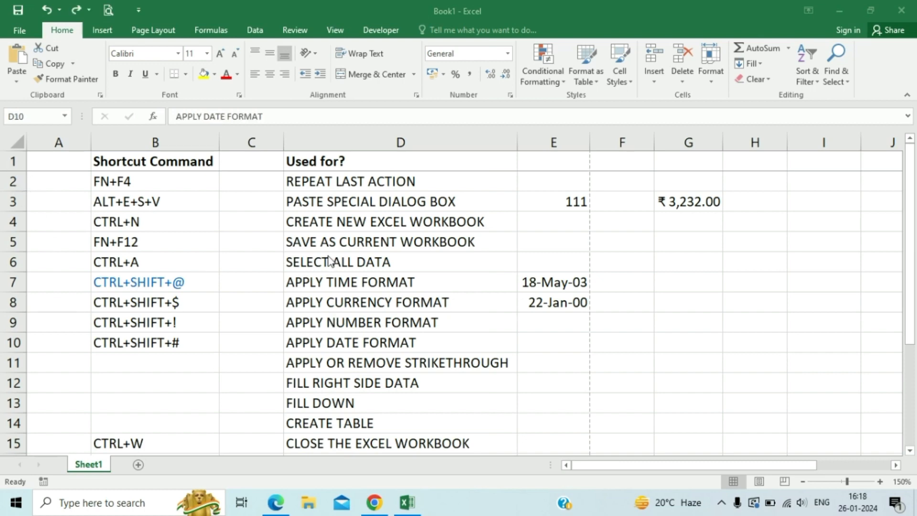
{"action": "left_click", "coordinate": [415, 284]}
{"action": "left_click", "coordinate": [403, 284]}
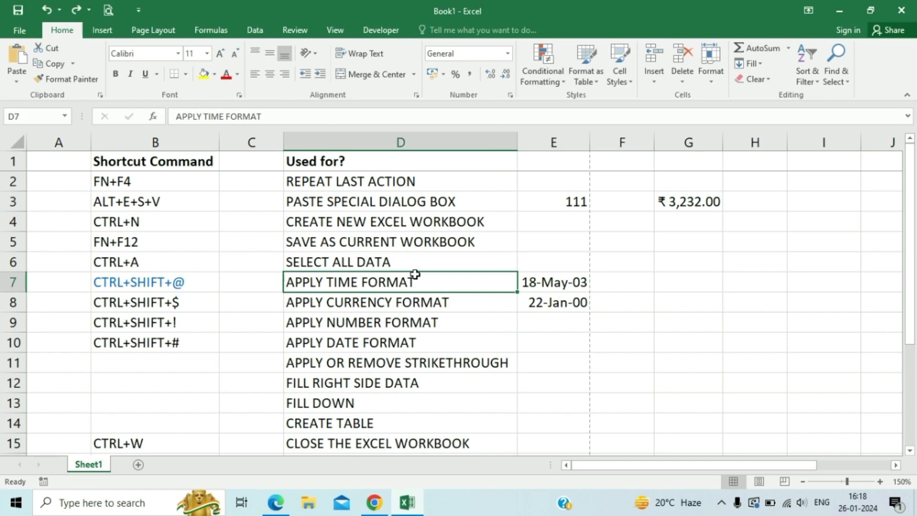
{"action": "left_click", "coordinate": [510, 96]}
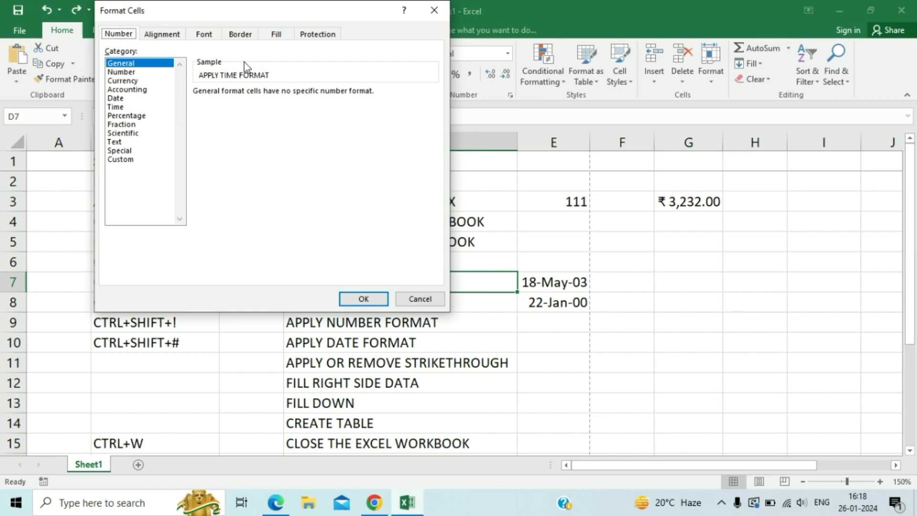
{"action": "left_click", "coordinate": [205, 35]}
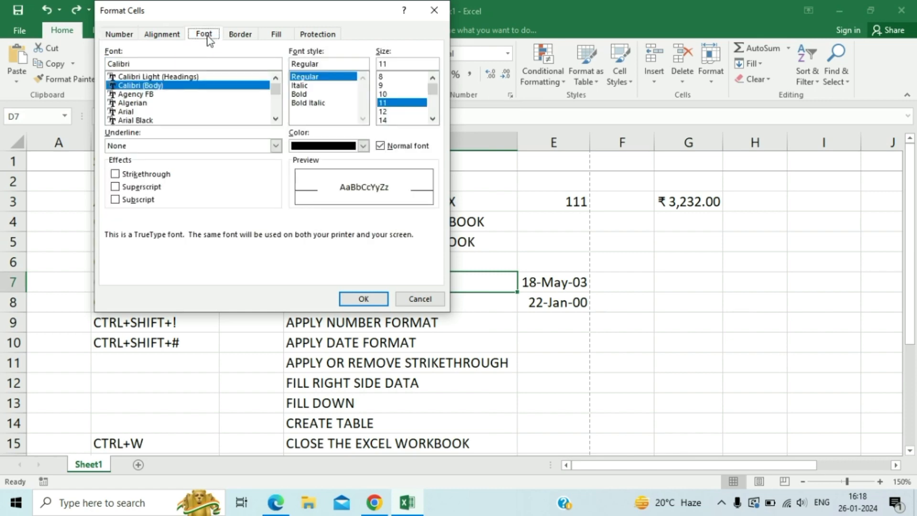
{"action": "left_click", "coordinate": [115, 175]}
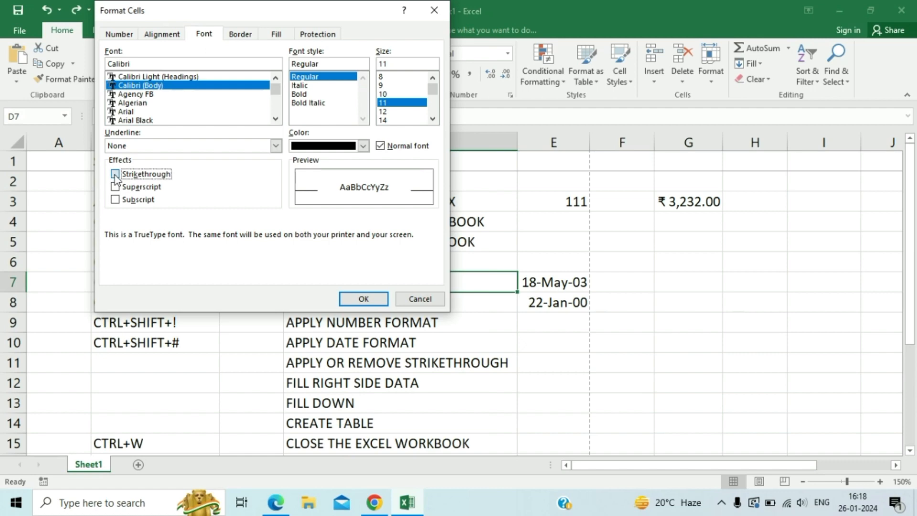
{"action": "left_click", "coordinate": [363, 299]}
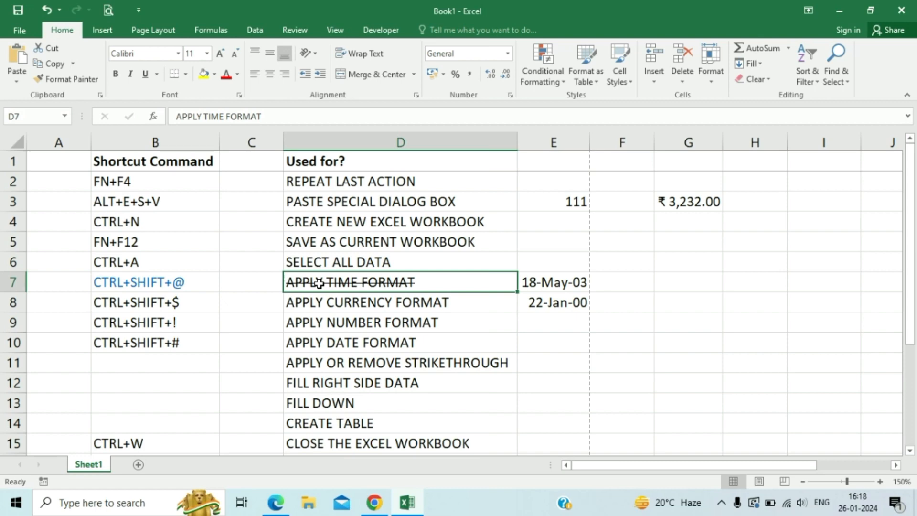
{"action": "key", "text": "ctrl+z"}
- Apply strikethrough directly to D11 without the Format Cells dialog, and remove it again
{"action": "left_click", "coordinate": [191, 366]}
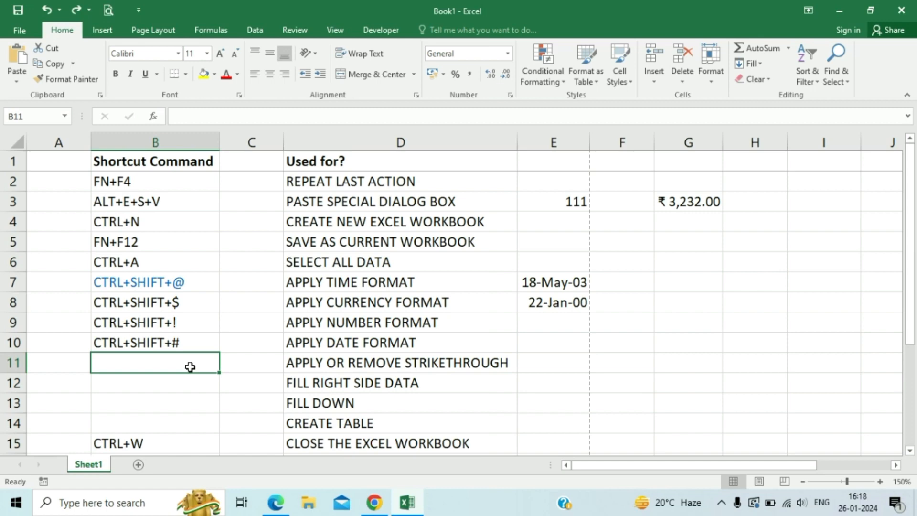
{"action": "key", "text": "Right"}
{"action": "key", "text": "Right"}
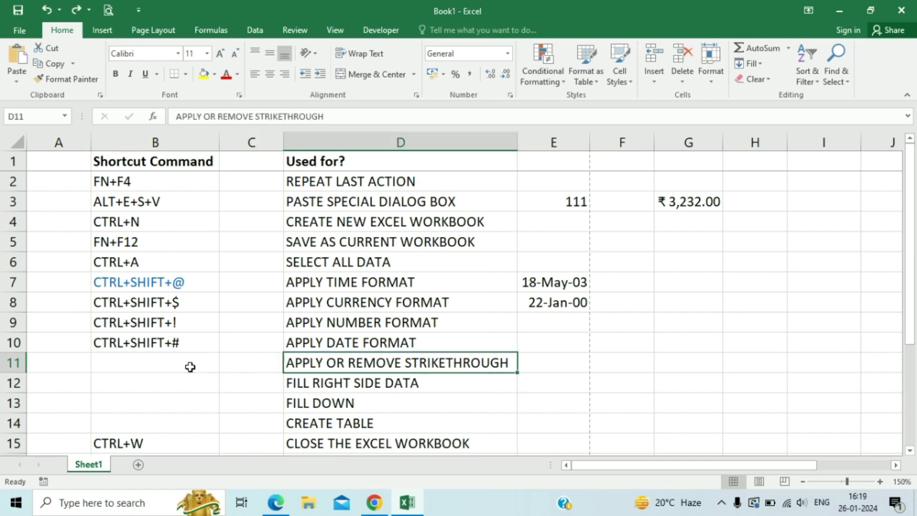
{"action": "key", "text": "ctrl+5"}
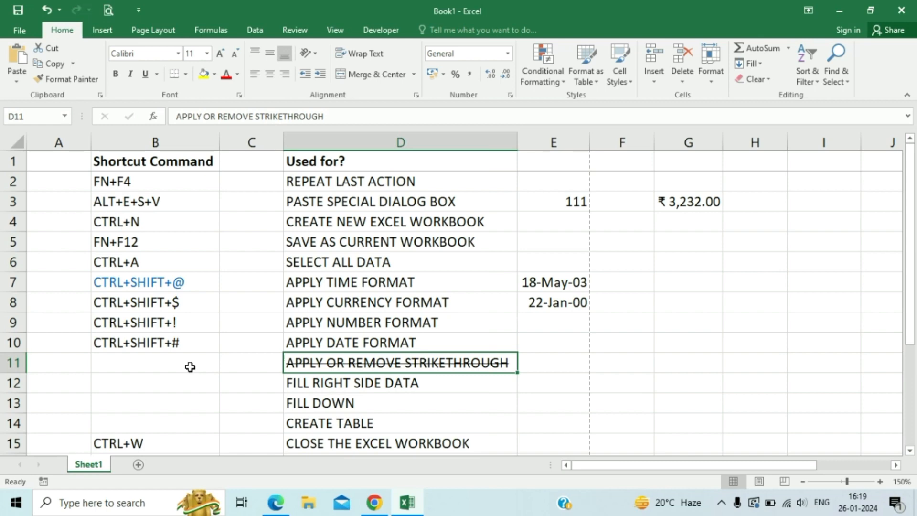
{"action": "key", "text": "ctrl+5"}
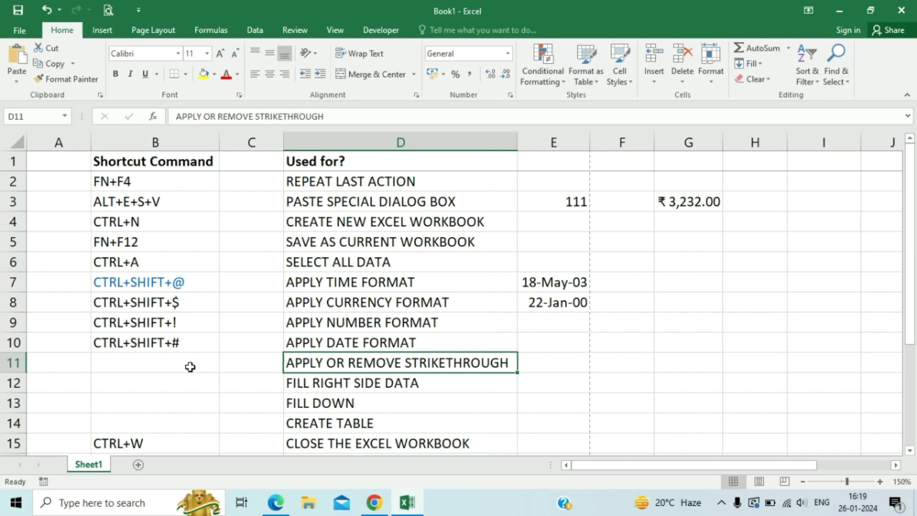
- Enter CTRL+5 in B11 as the shortcut for applying or removing strikethrough
{"action": "key", "text": "Left"}
{"action": "key", "text": "Left"}
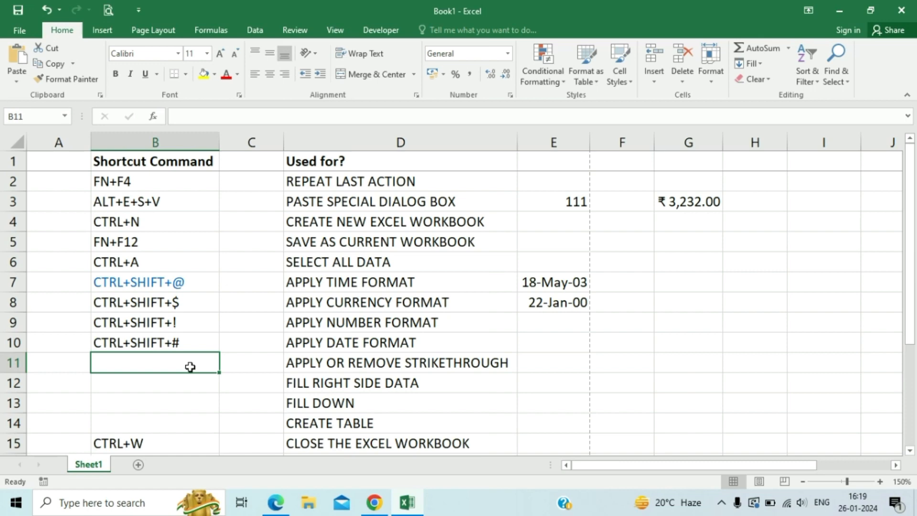
{"action": "double_click", "coordinate": [191, 366]}
{"action": "type", "text": "CTR"}
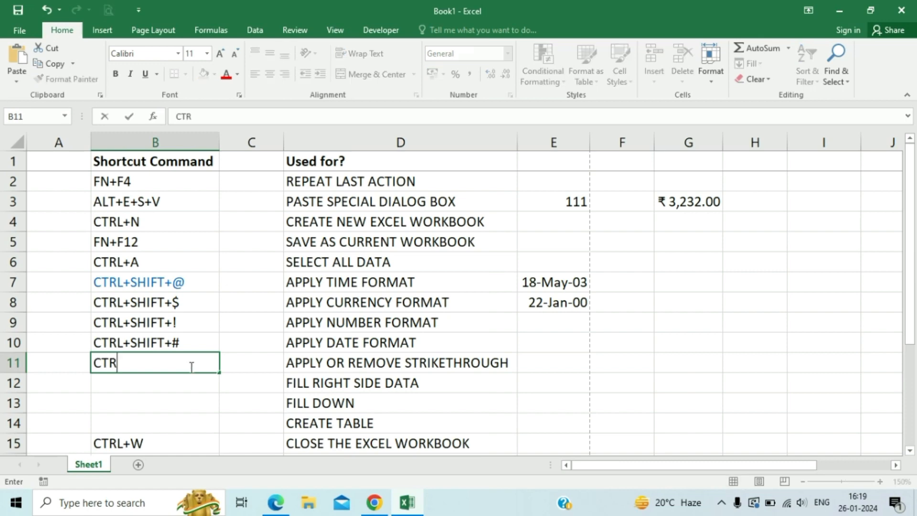
{"action": "type", "text": "L+5"}
{"action": "key", "text": "Return"}
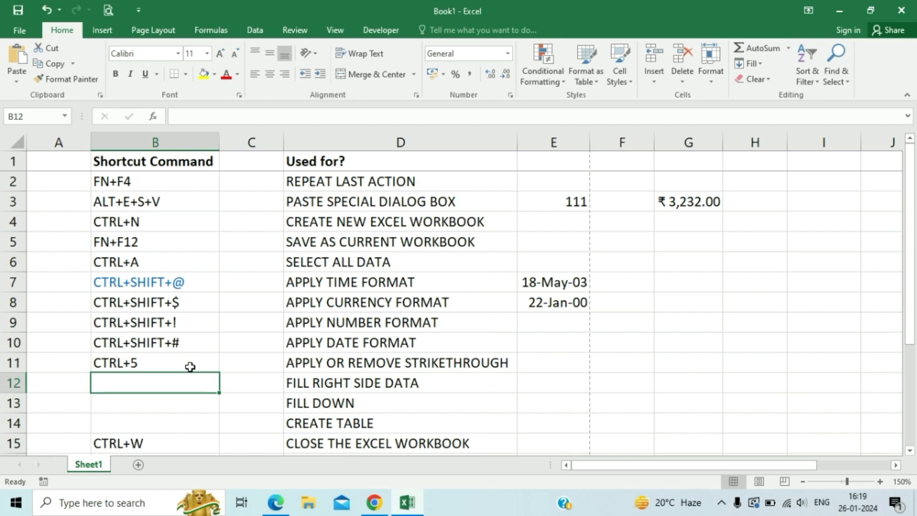
- Fill the contents of D12 right into E12
{"action": "key", "text": "Right"}
{"action": "key", "text": "Right"}
{"action": "key", "text": "Right"}
{"action": "key", "text": "Right"}
{"action": "key", "text": "Left"}
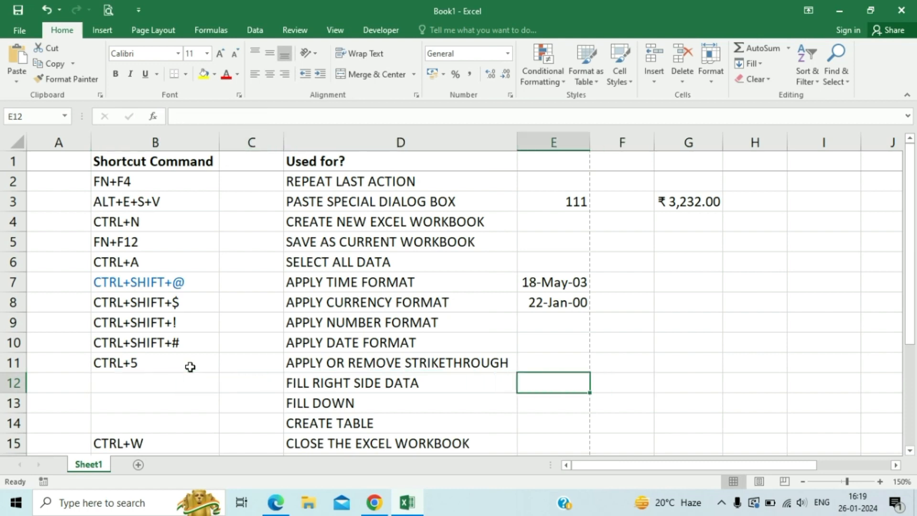
{"action": "key", "text": "Left"}
{"action": "key", "text": "Right"}
{"action": "key", "text": "Left"}
{"action": "key", "text": "Right"}
{"action": "key", "text": "Left"}
{"action": "key", "text": "Left"}
{"action": "key", "text": "Left"}
{"action": "key", "text": "Right"}
{"action": "key", "text": "Right"}
{"action": "key", "text": "Right"}
{"action": "key", "text": "ctrl+r"}
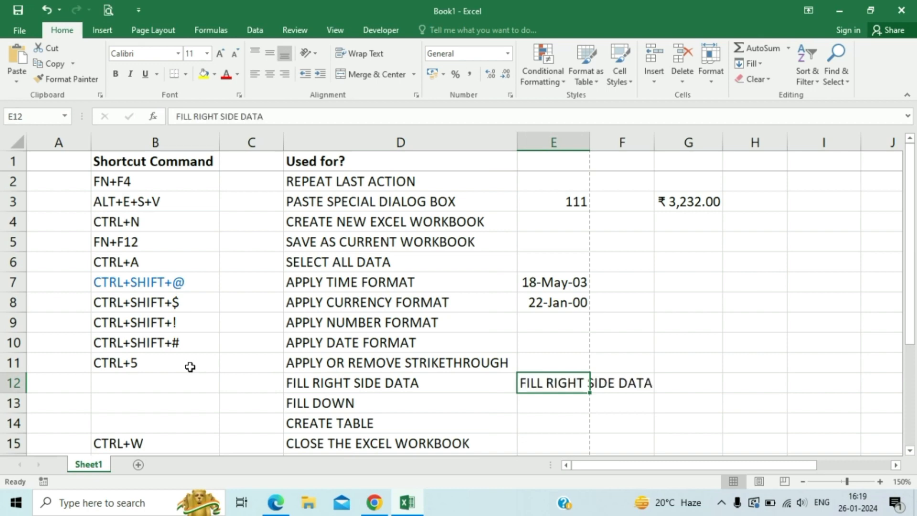
- Enter CTRL+R in B12 as the shortcut for filling data to the right
{"action": "key", "text": "Left"}
{"action": "key", "text": "Left"}
{"action": "key", "text": "Left"}
{"action": "key", "text": "Right"}
{"action": "key", "text": "Down"}
{"action": "key", "text": "Right"}
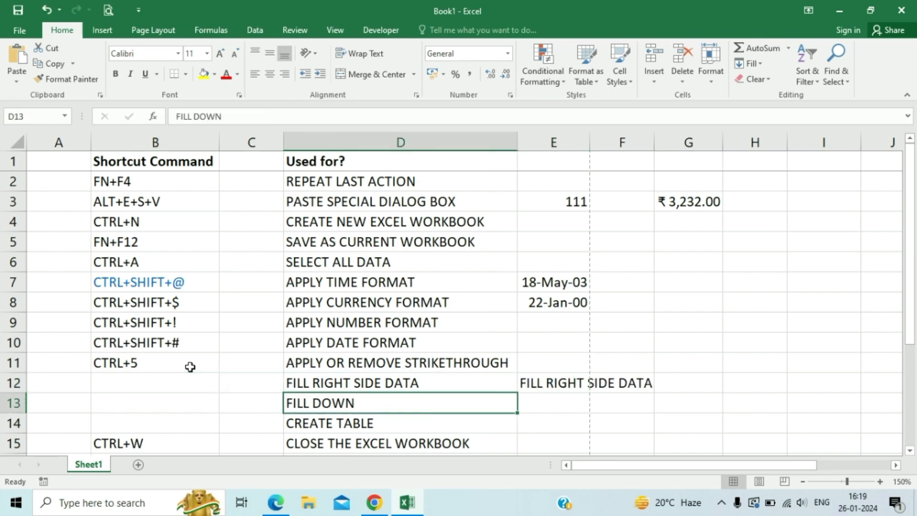
{"action": "key", "text": "Left"}
{"action": "key", "text": "Right"}
{"action": "key", "text": "Right"}
{"action": "key", "text": "Left"}
{"action": "key", "text": "Left"}
{"action": "key", "text": "Up"}
{"action": "key", "text": "Left"}
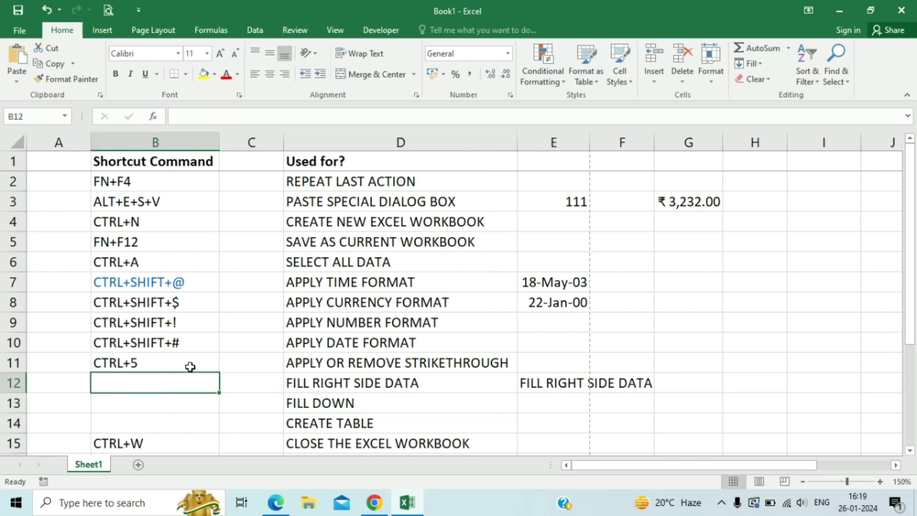
{"action": "type", "text": "CTRL+R"}
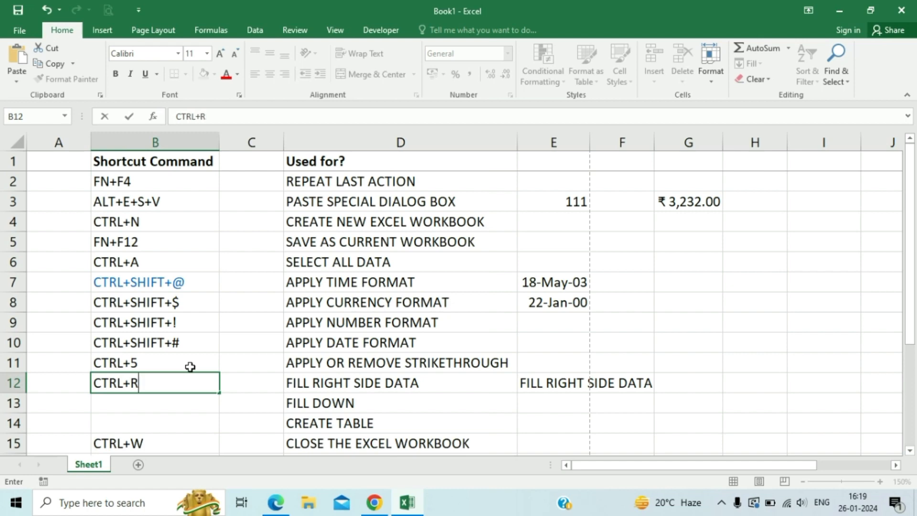
{"action": "key", "text": "Right"}
- Fill the contents of E12 down into E13, and clear E13 again
{"action": "key", "text": "Down"}
{"action": "key", "text": "Down"}
{"action": "key", "text": "Right"}
{"action": "key", "text": "Up"}
{"action": "key", "text": "Right"}
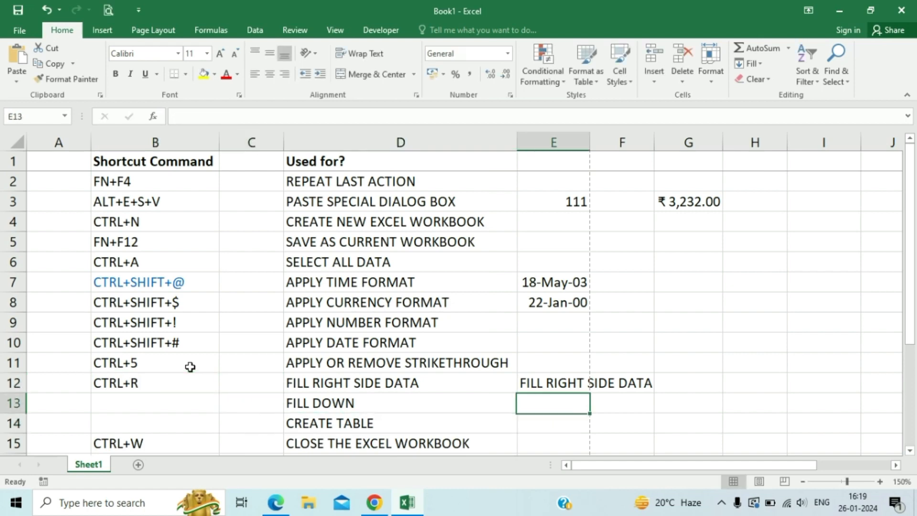
{"action": "key", "text": "Left"}
{"action": "key", "text": "Right"}
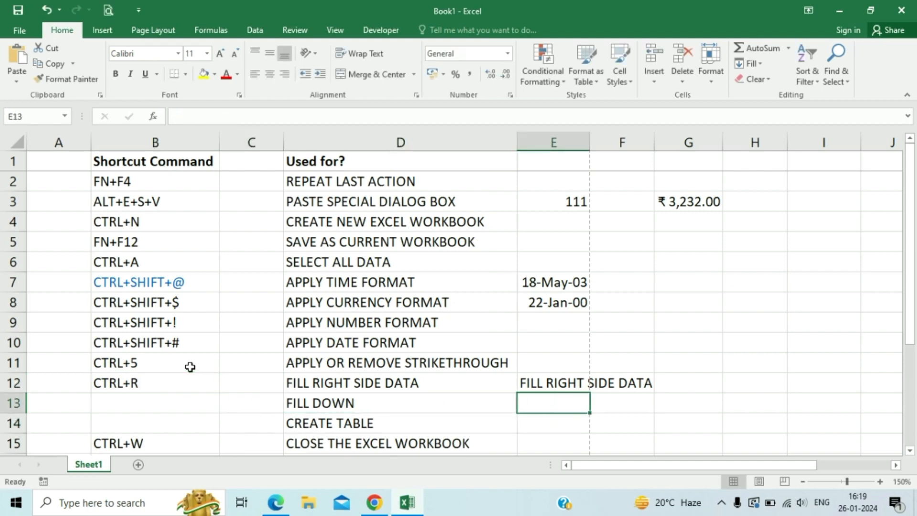
{"action": "key", "text": "ctrl+d"}
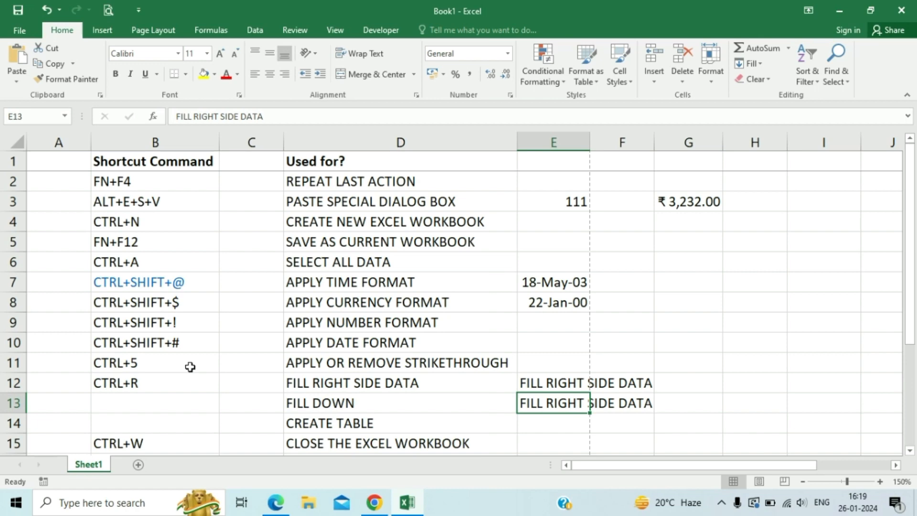
{"action": "key", "text": "Delete"}
- Enter CTRL+D in B13 as the shortcut for filling down
{"action": "key", "text": "Home"}
{"action": "key", "text": "Right"}
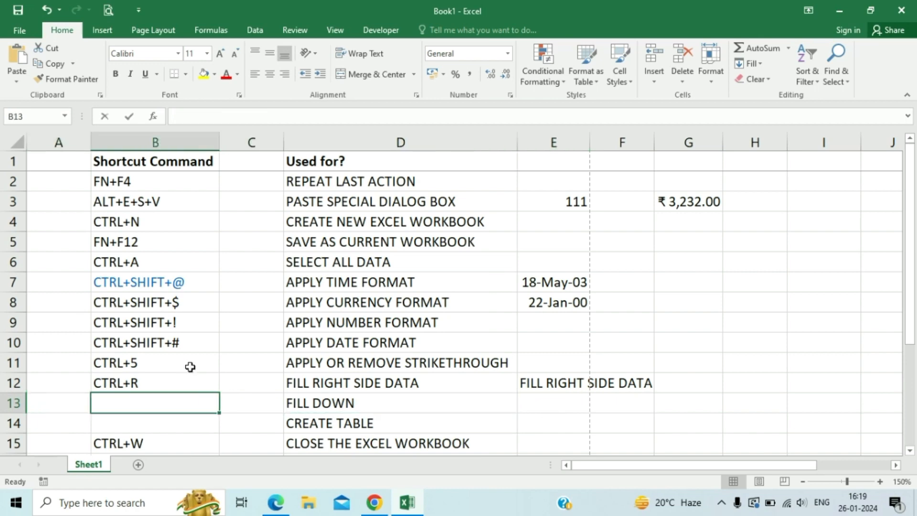
{"action": "type", "text": "CTRL+"}
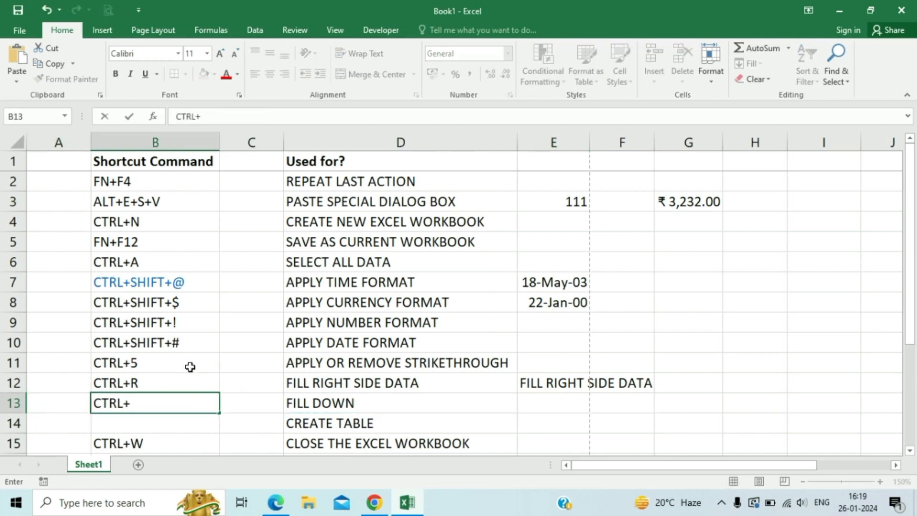
{"action": "type", "text": "D"}
{"action": "key", "text": "Return"}
- Create a table at the empty cell H5, leaving the option for existing headers off
{"action": "key", "text": "Right"}
{"action": "key", "text": "Right"}
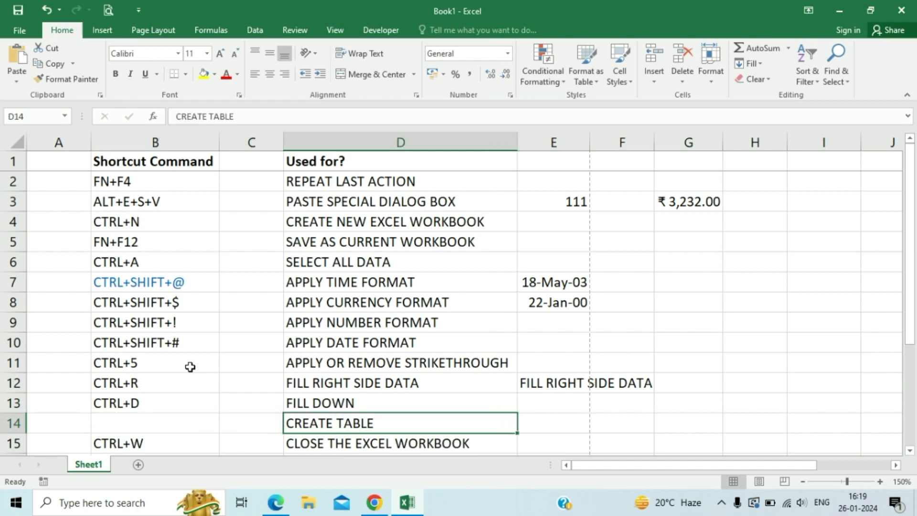
{"action": "key", "text": "Right"}
{"action": "key", "text": "Right"}
{"action": "key", "text": "Up"}
{"action": "key", "text": "Up"}
{"action": "key", "text": "Left"}
{"action": "key", "text": "Up"}
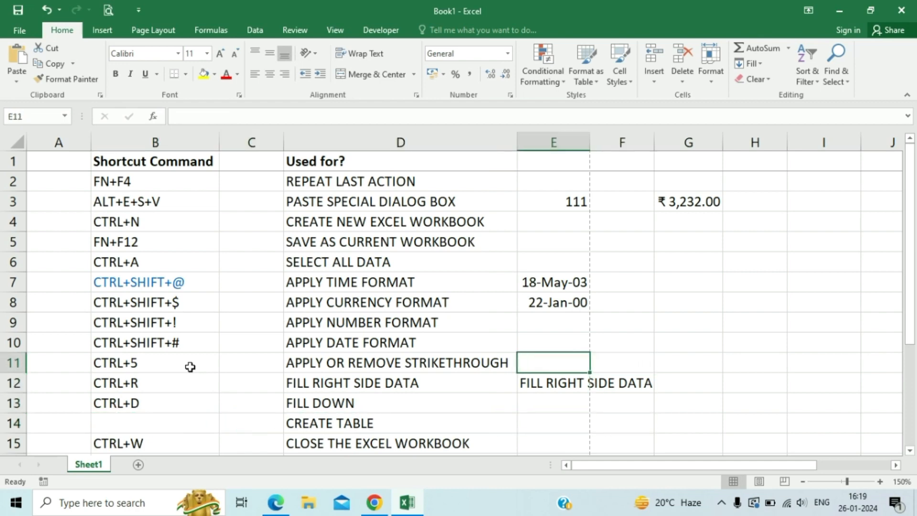
{"action": "key", "text": "Left"}
{"action": "key", "text": "Up"}
{"action": "key", "text": "Up"}
{"action": "key", "text": "Up"}
{"action": "key", "text": "Up"}
{"action": "key", "text": "Right"}
{"action": "key", "text": "Right"}
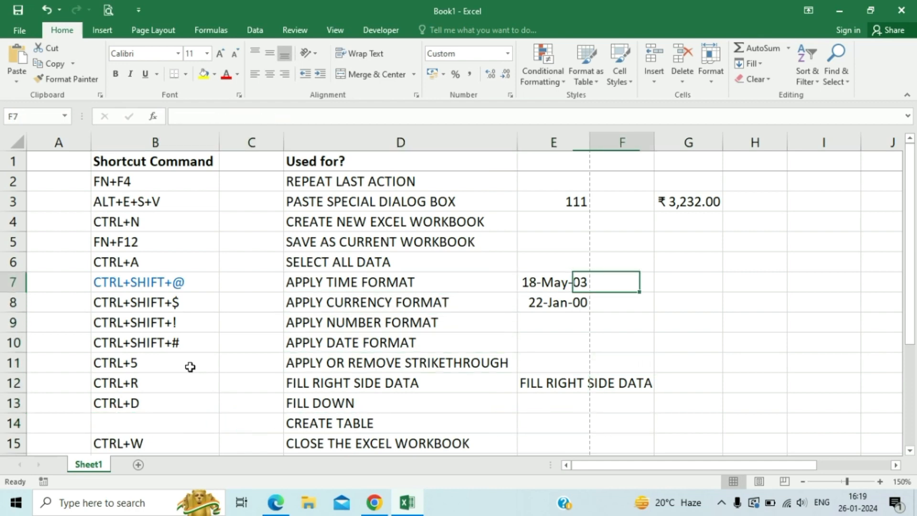
{"action": "key", "text": "Up"}
{"action": "key", "text": "Right"}
{"action": "key", "text": "Up"}
{"action": "key", "text": "Right"}
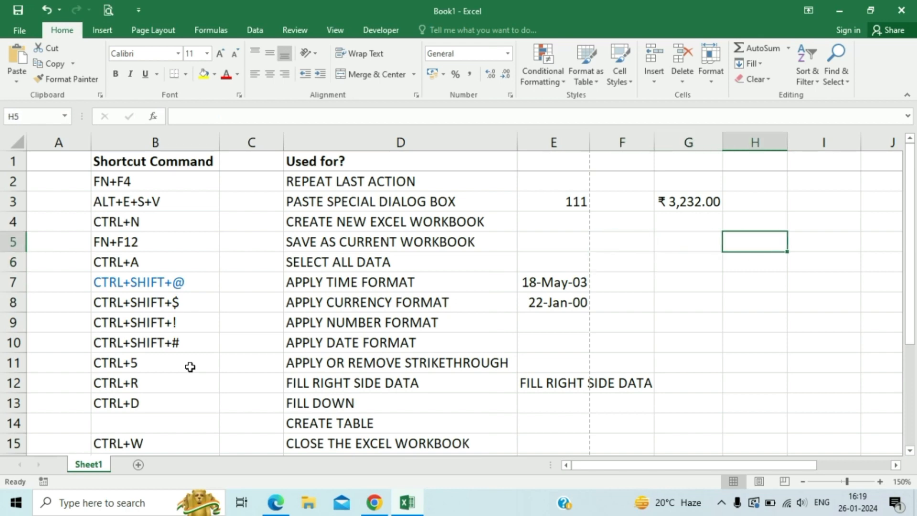
{"action": "key", "text": "ctrl+t"}
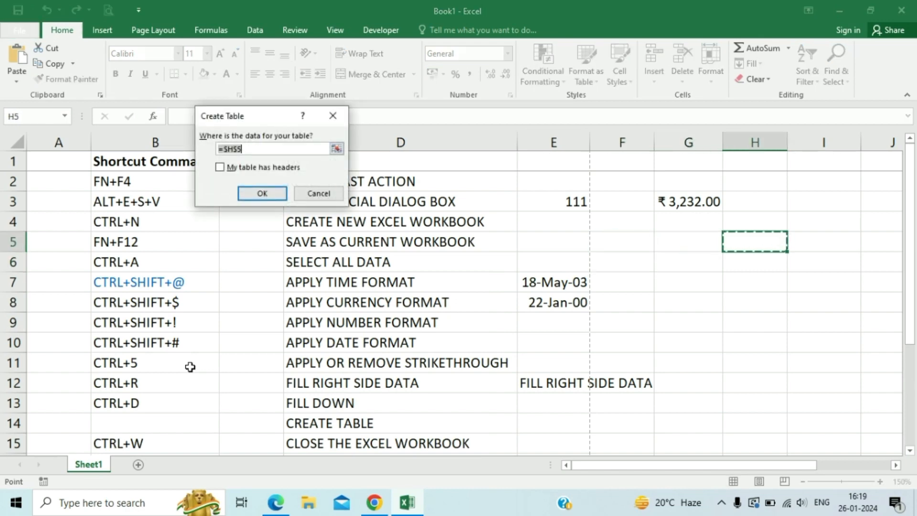
{"action": "key", "text": "Return"}
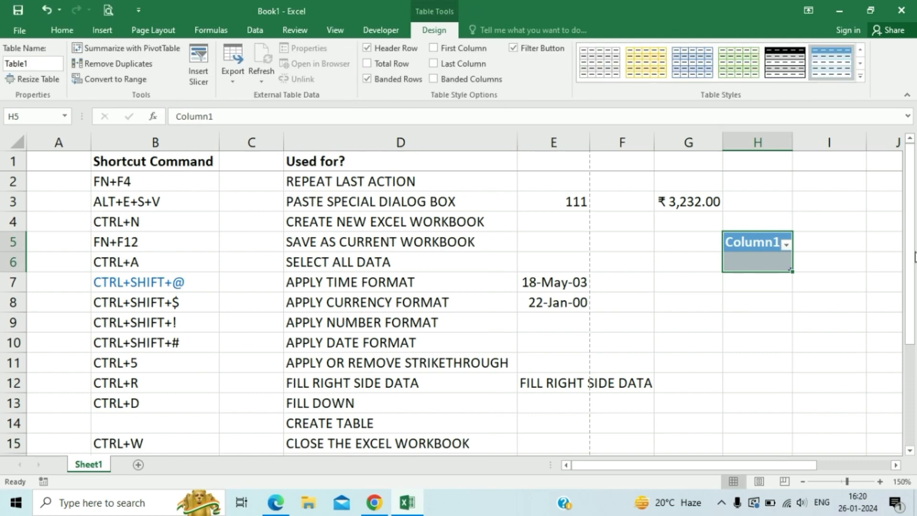
- Enter CTRL+T in B14 as the shortcut for creating a table
{"action": "left_click", "coordinate": [150, 395]}
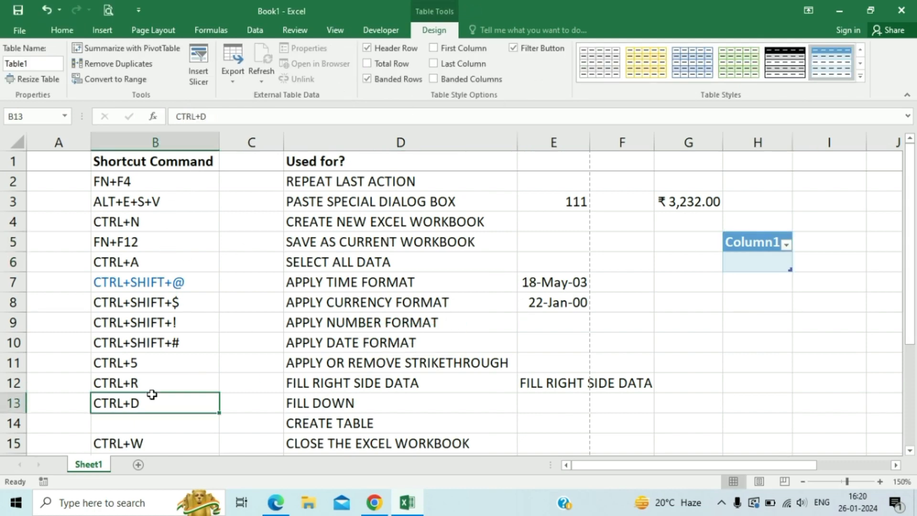
{"action": "key", "text": "Down"}
{"action": "type", "text": "CT"}
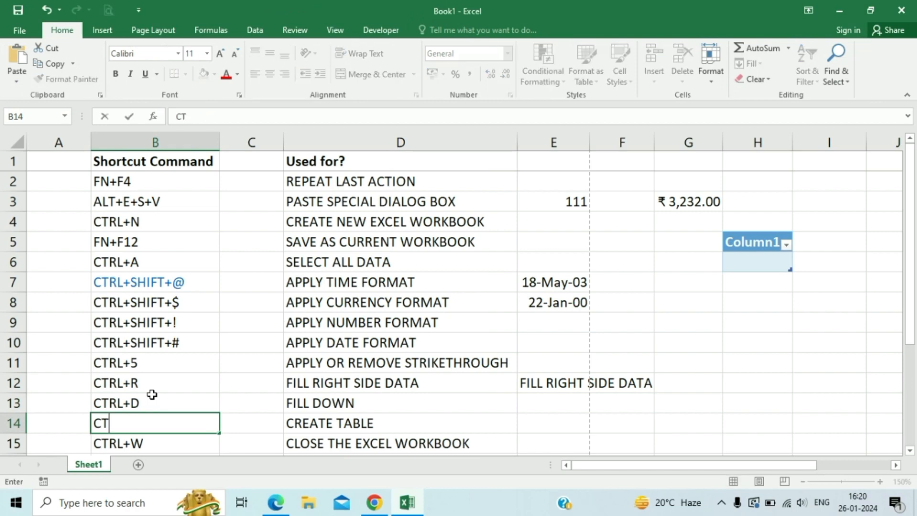
{"action": "type", "text": "RL+T"}
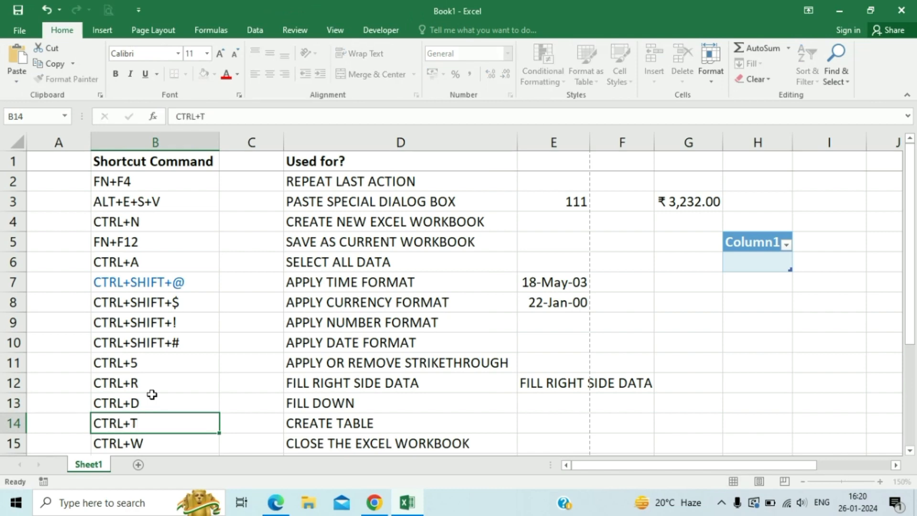
{"action": "key", "text": "Return"}
- Enter a sample first name in the empty cell G14
{"action": "key", "text": "Down"}
{"action": "key", "text": "Down"}
{"action": "key", "text": "Down"}
{"action": "key", "text": "Down"}
{"action": "key", "text": "Down"}
{"action": "key", "text": "Down"}
{"action": "key", "text": "Down"}
{"action": "key", "text": "Up"}
{"action": "key", "text": "Up"}
{"action": "key", "text": "Up"}
{"action": "key", "text": "Up"}
{"action": "key", "text": "Up"}
{"action": "key", "text": "Up"}
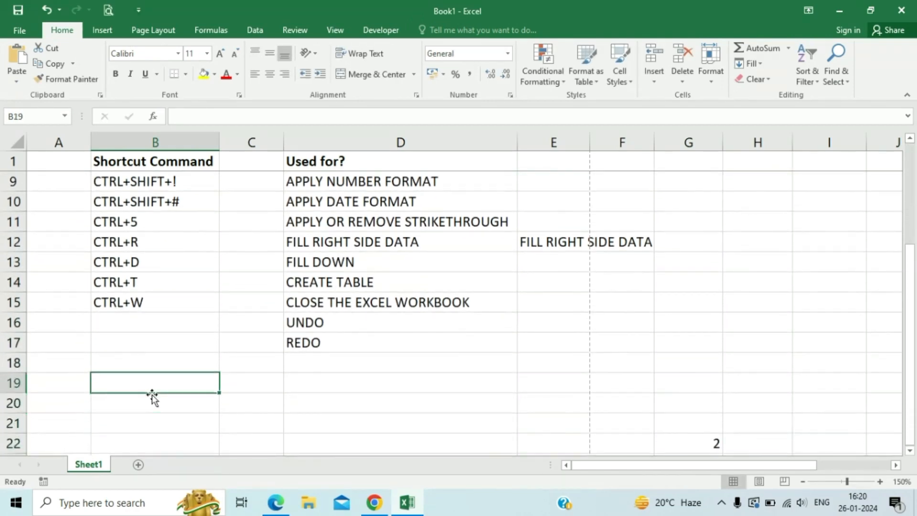
{"action": "key", "text": "Right"}
{"action": "key", "text": "Right"}
{"action": "key", "text": "Right"}
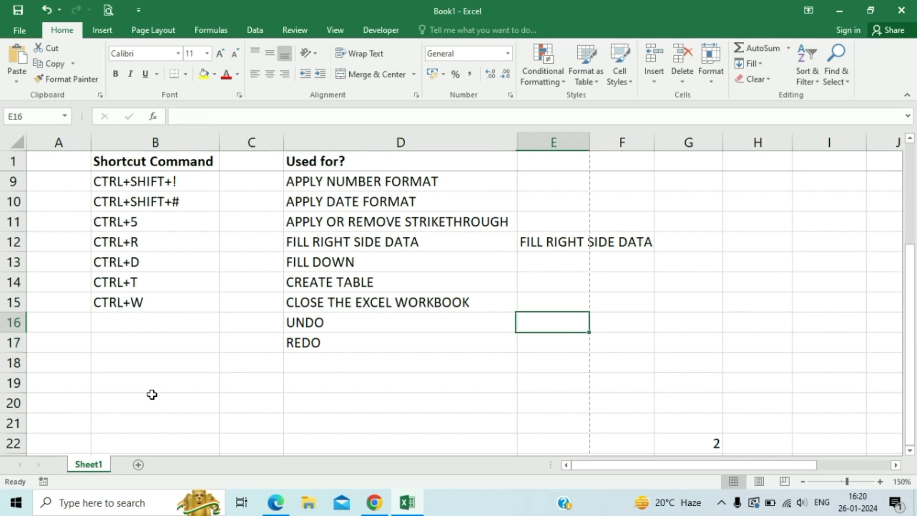
{"action": "key", "text": "Right"}
{"action": "key", "text": "Up"}
{"action": "key", "text": "Up"}
{"action": "key", "text": "Up"}
{"action": "key", "text": "Up"}
{"action": "key", "text": "Left"}
{"action": "key", "text": "Right"}
{"action": "key", "text": "Right"}
{"action": "key", "text": "Down"}
{"action": "key", "text": "Down"}
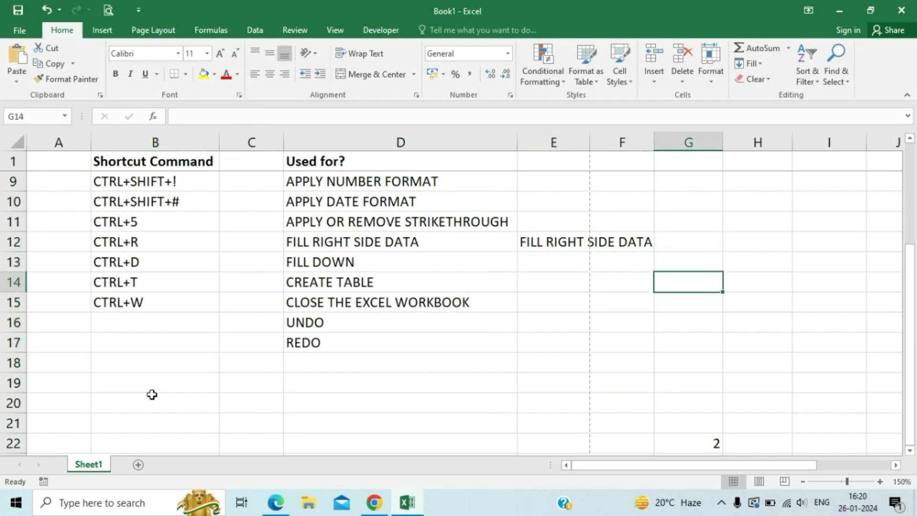
{"action": "type", "text": "Ramesh"}
{"action": "key", "text": "Return"}
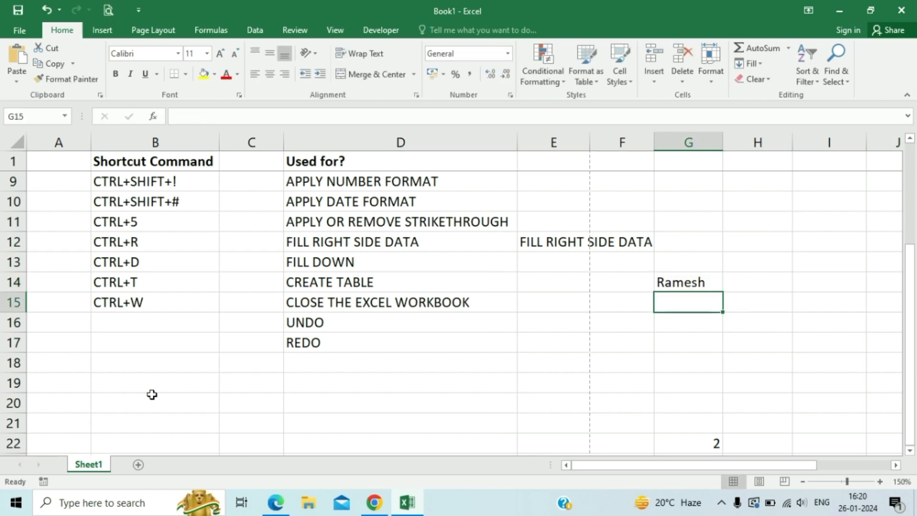
- Replace the sample name in G14 with a different first name
{"action": "key", "text": "Up"}
{"action": "key", "text": "shift+Up"}
{"action": "type", "text": "Ankit"}
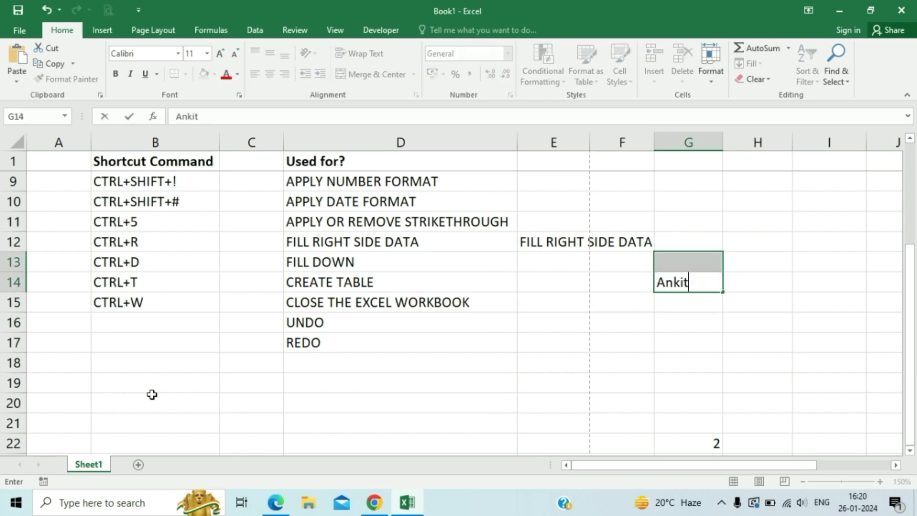
{"action": "key", "text": "Return"}
{"action": "key", "text": "Left"}
{"action": "key", "text": "Right"}
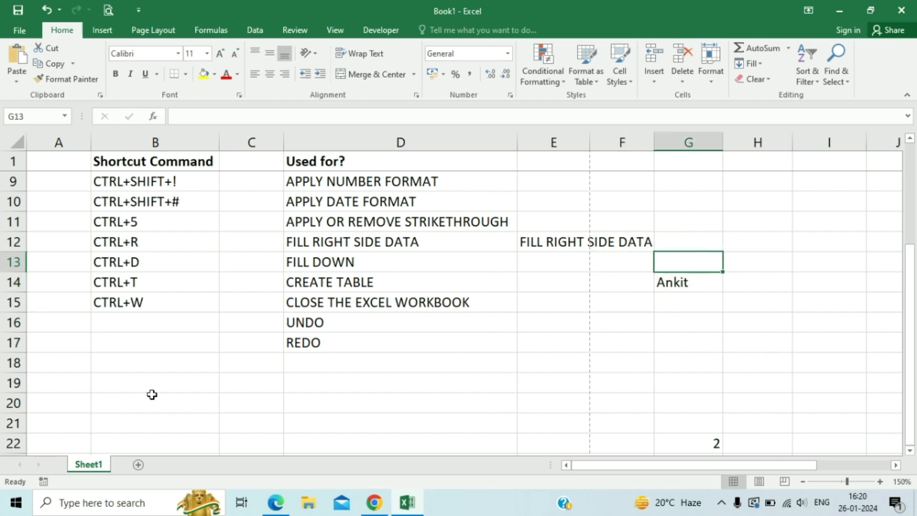
- Undo both name entries in G14, and redo the first of them
{"action": "key", "text": "ctrl+z"}
{"action": "key", "text": "ctrl+z"}
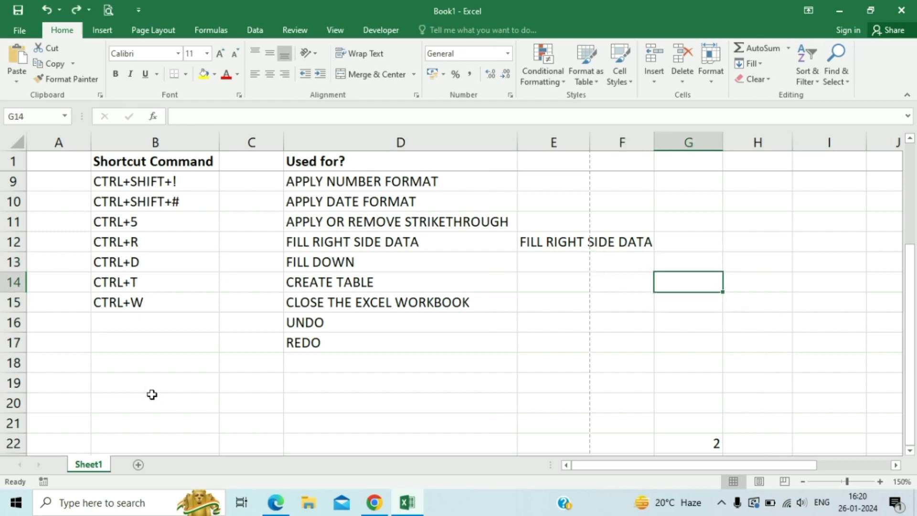
{"action": "key", "text": "ctrl+y"}
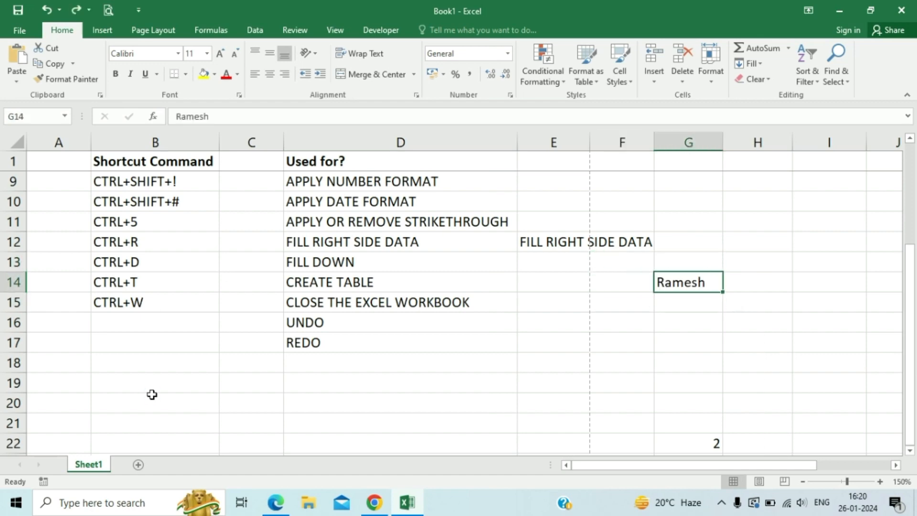
- Enter the second first name in G14 again, and overwrite it with d
{"action": "type", "text": "Ankit"}
{"action": "key", "text": "Return"}
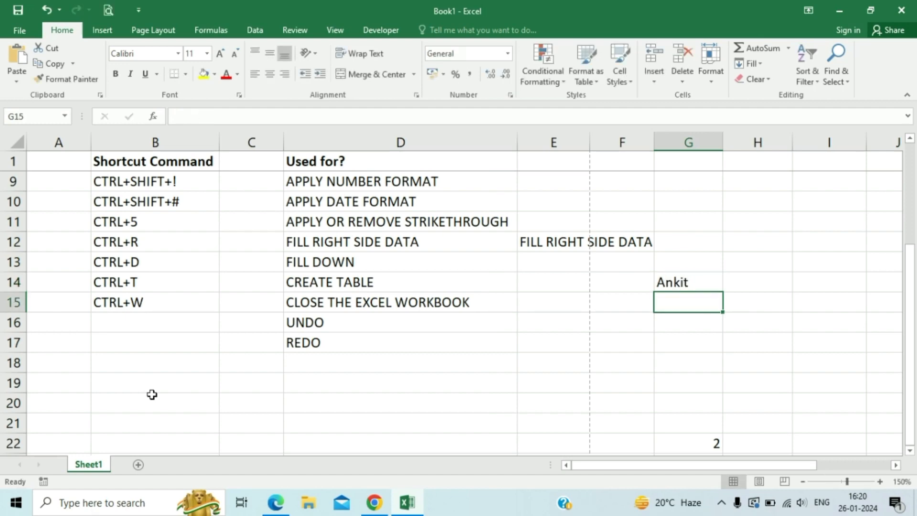
{"action": "key", "text": "Up"}
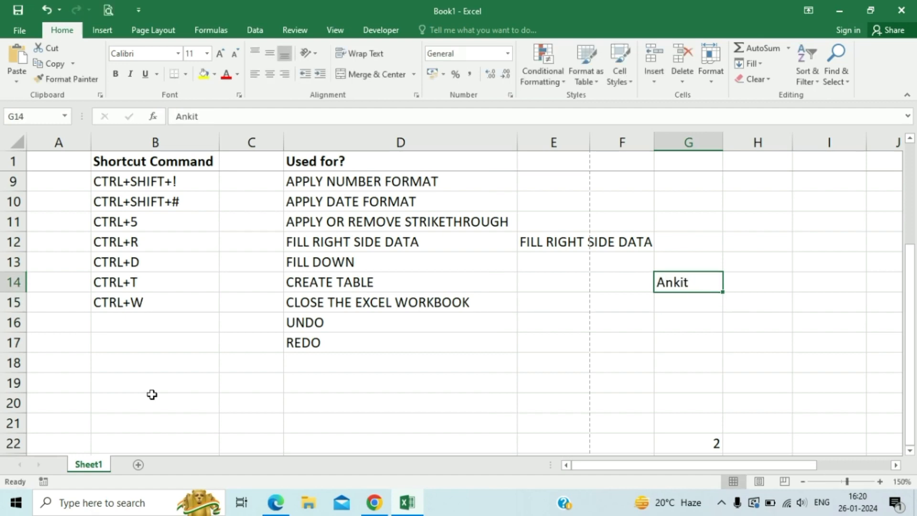
{"action": "type", "text": "d"}
{"action": "key", "text": "Return"}
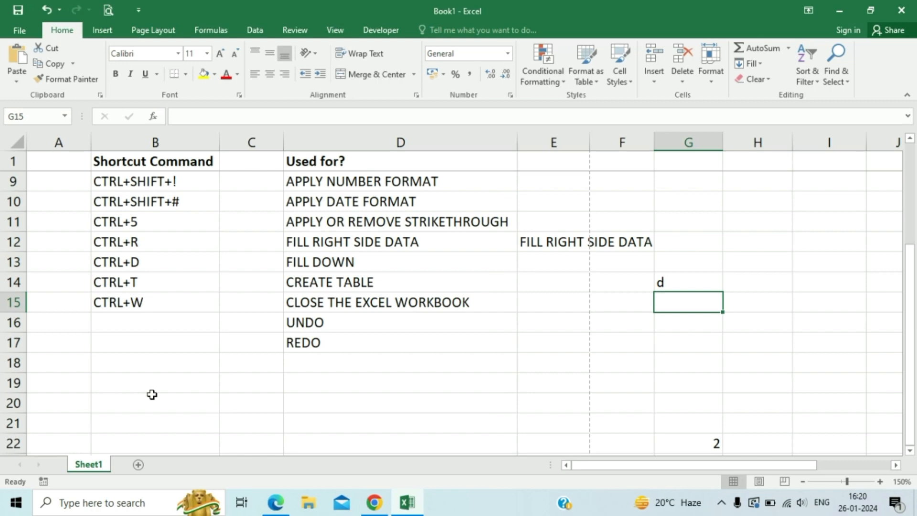
{"action": "key", "text": "Up"}
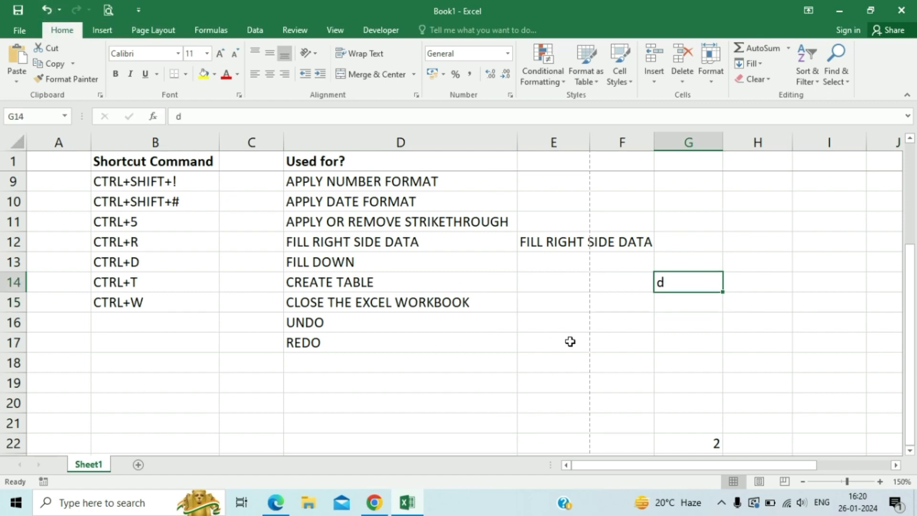
- Undo the last entry in G14
{"action": "key", "text": "ctrl+z"}
{"action": "key", "text": "Left"}
{"action": "key", "text": "Down"}
{"action": "key", "text": "Left"}
{"action": "key", "text": "Left"}
{"action": "key", "text": "Left"}
{"action": "key", "text": "Left"}
{"action": "key", "text": "Down"}
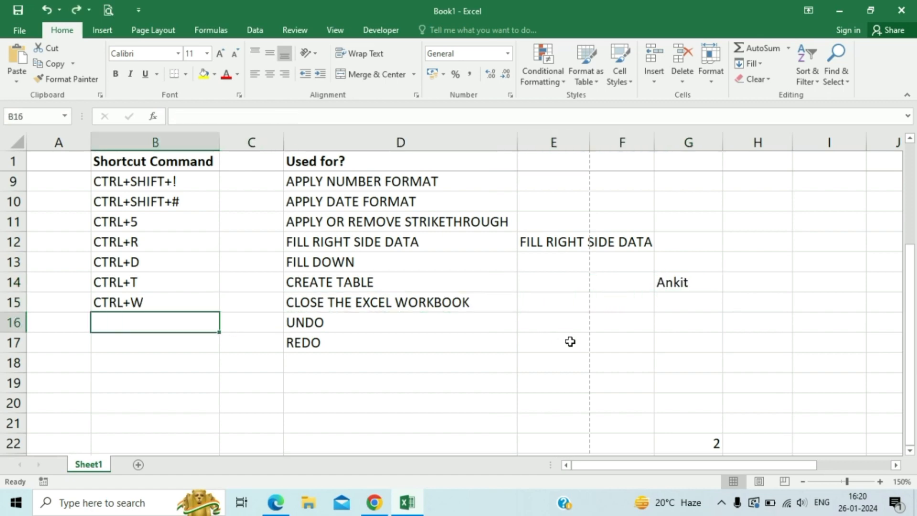
- Replace the name in G14 with d
{"action": "key", "text": "Up"}
{"action": "key", "text": "Right"}
{"action": "key", "text": "Right"}
{"action": "key", "text": "Right"}
{"action": "key", "text": "Right"}
{"action": "key", "text": "Right"}
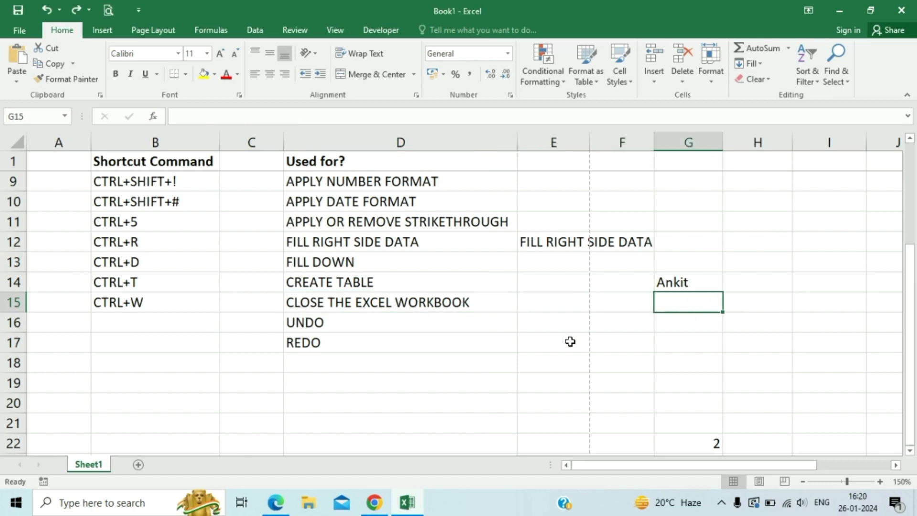
{"action": "key", "text": "Up"}
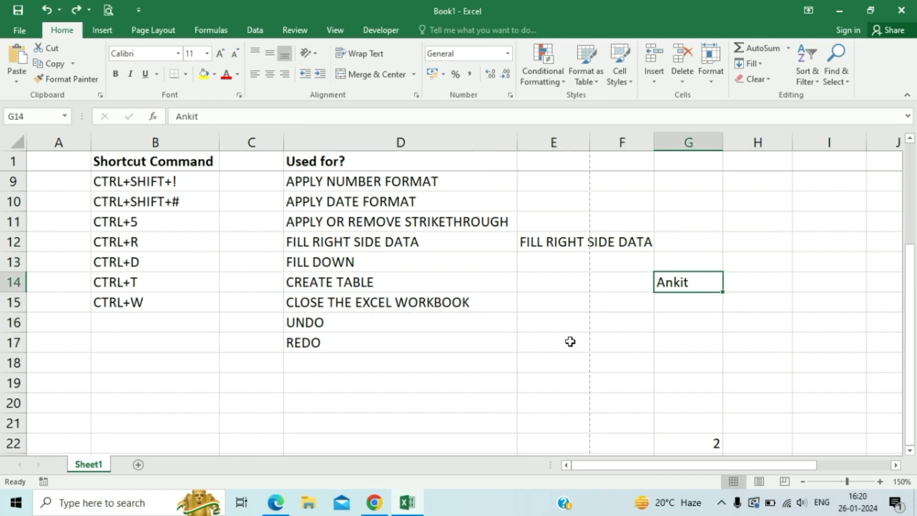
{"action": "type", "text": "d"}
{"action": "key", "text": "Left"}
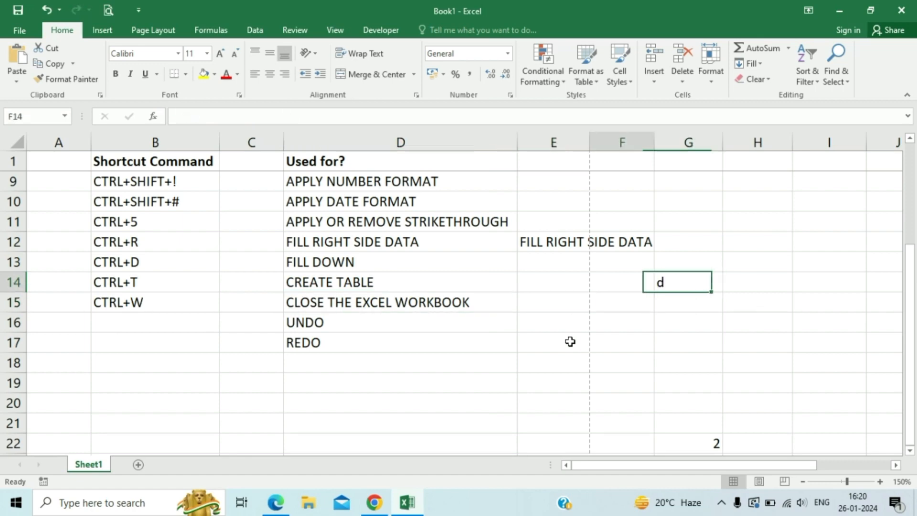
- Enter CTRL+Z in B16 as the shortcut for undo
{"action": "key", "text": "Left"}
{"action": "key", "text": "Down"}
{"action": "key", "text": "Left"}
{"action": "key", "text": "Left"}
{"action": "key", "text": "Left"}
{"action": "key", "text": "Down"}
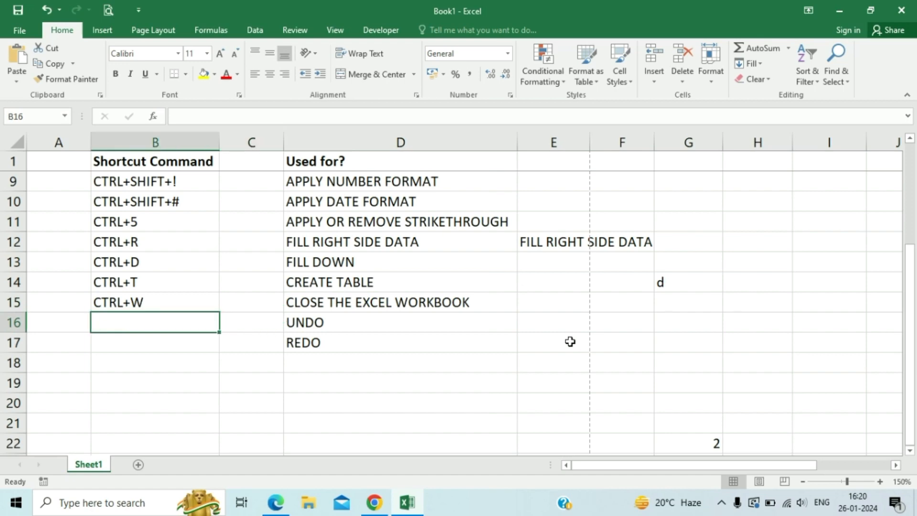
{"action": "type", "text": "CTRL"}
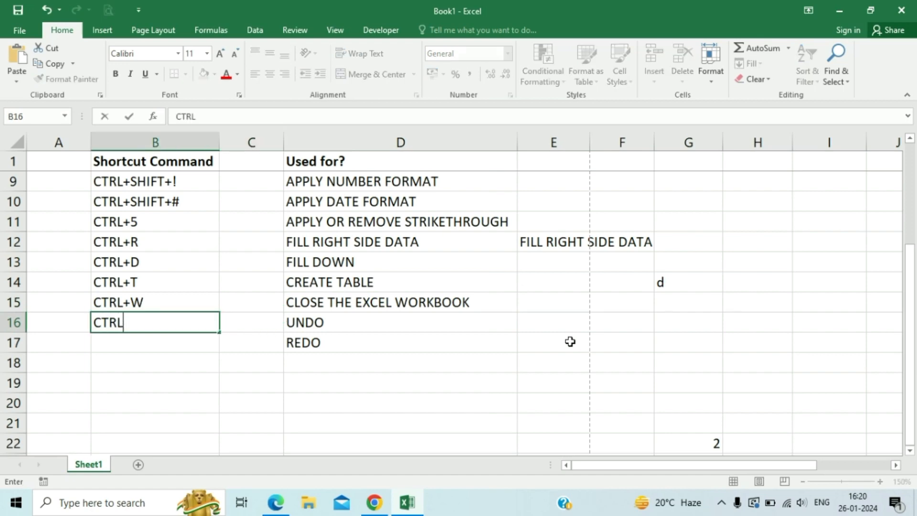
{"action": "type", "text": "+Z"}
{"action": "key", "text": "Return"}
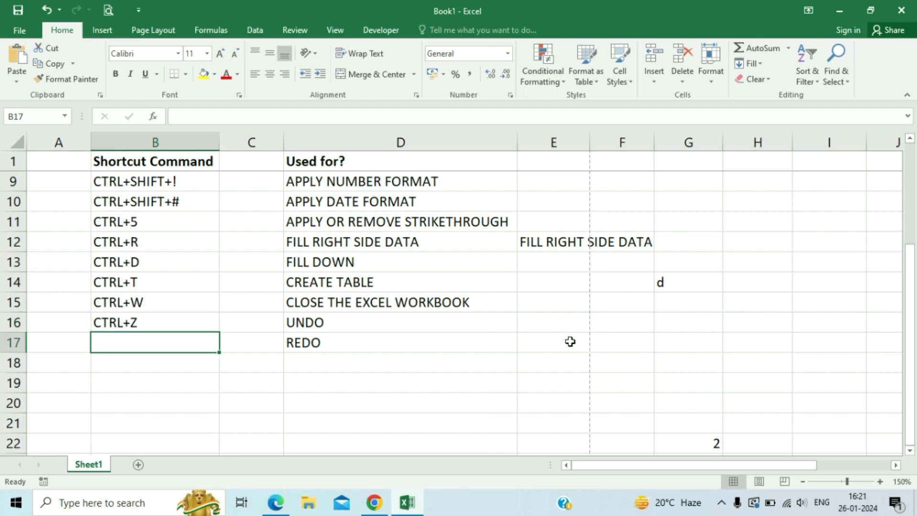
- Enter CTRL+Y in B17 as the shortcut for redo
{"action": "type", "text": "CTRL+Y"}
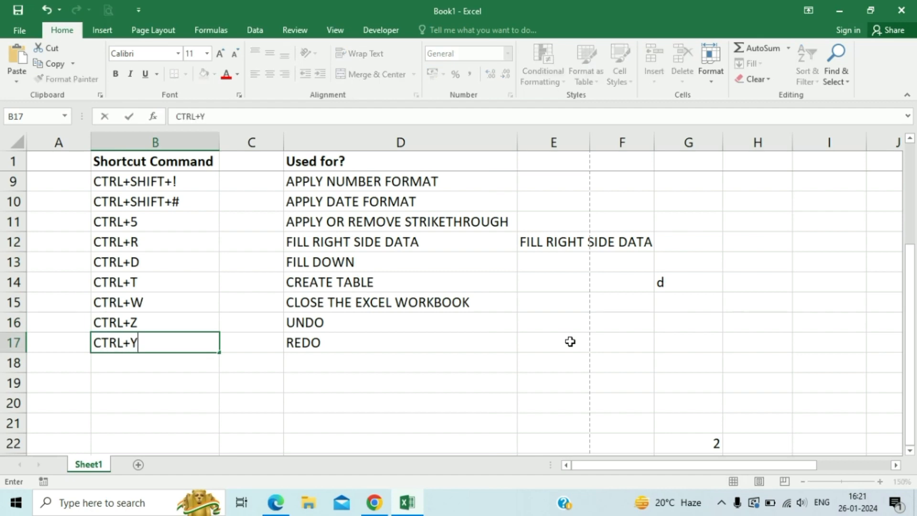
{"action": "key", "text": "Return"}
{"action": "key", "text": "Up"}
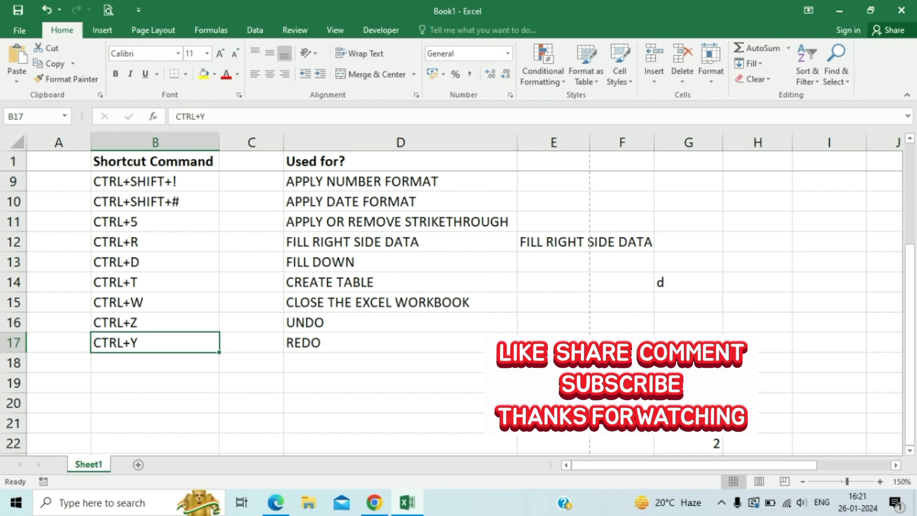